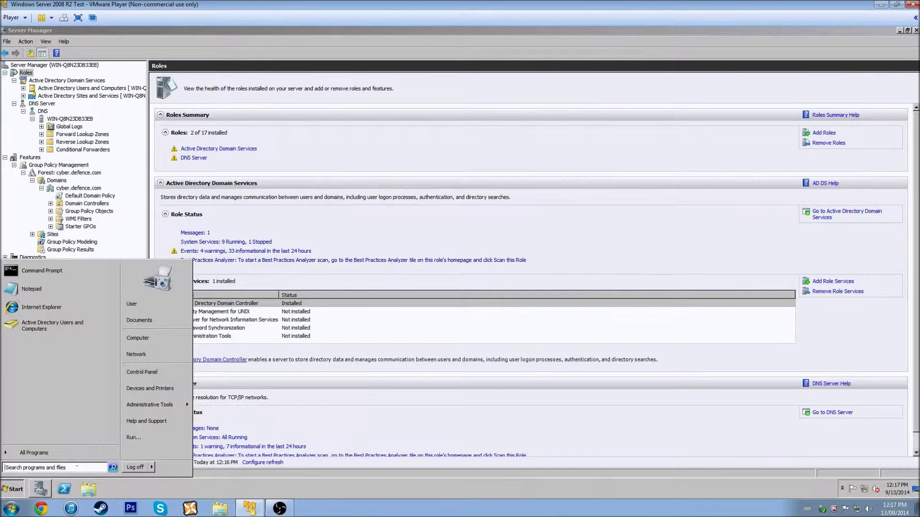
- Search for Programs and Features, examine the list of installed programs, and close the window
{"action": "type", "text": "programs"}
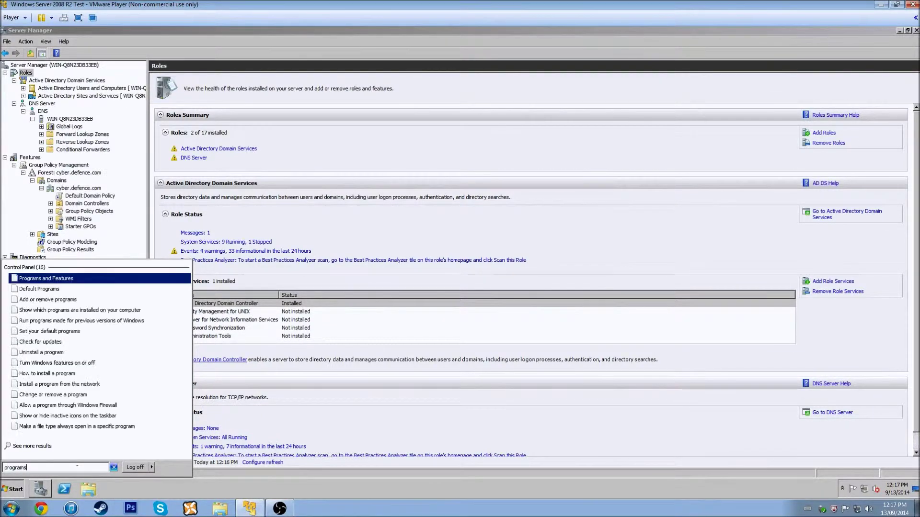
{"action": "left_click", "coordinate": [35, 278]}
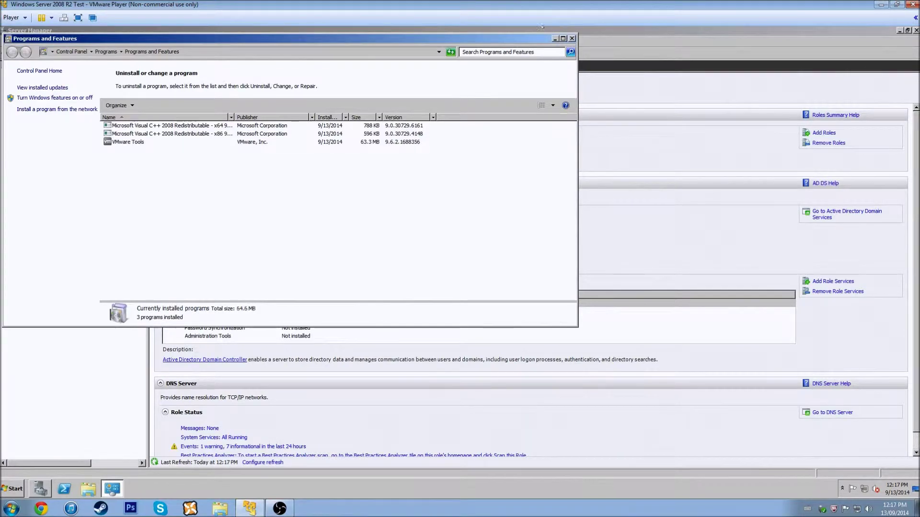
{"action": "left_click", "coordinate": [572, 38]}
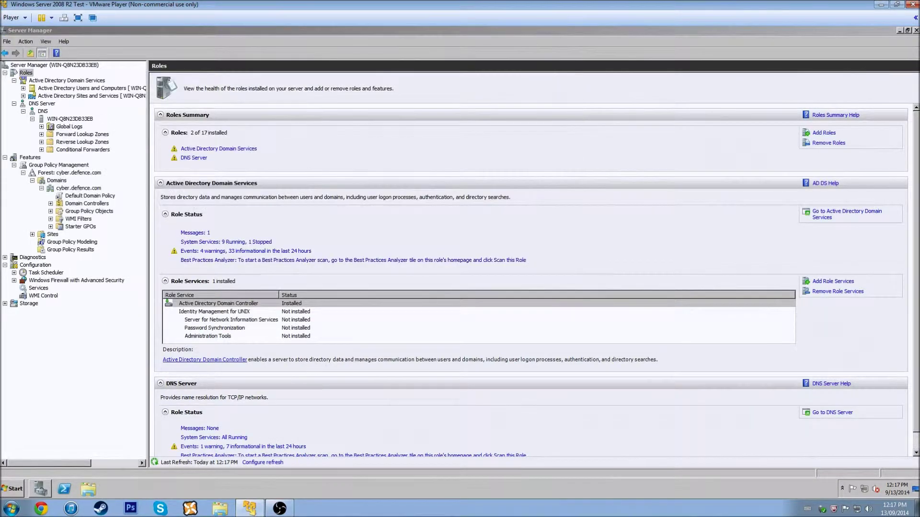
- Review the server's installed features, and examine the features available in the Add Features wizard
{"action": "left_click", "coordinate": [29, 158]}
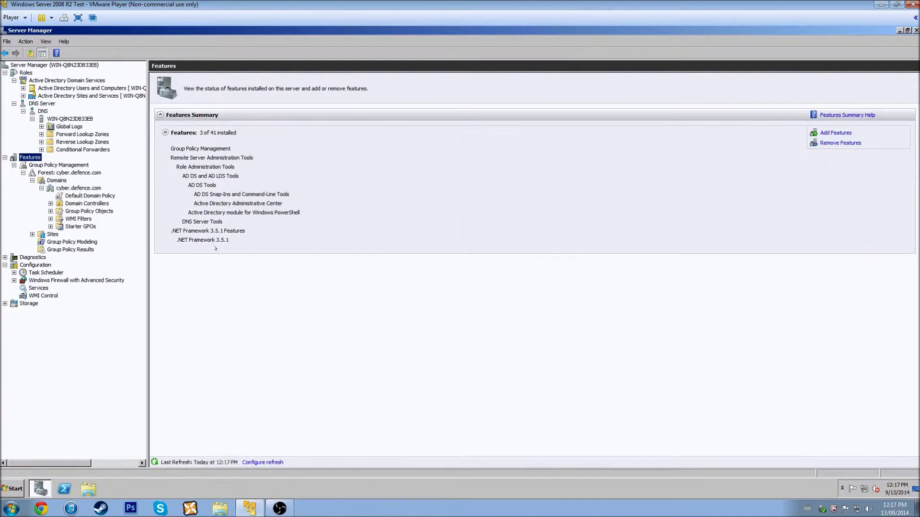
{"action": "left_click", "coordinate": [832, 132]}
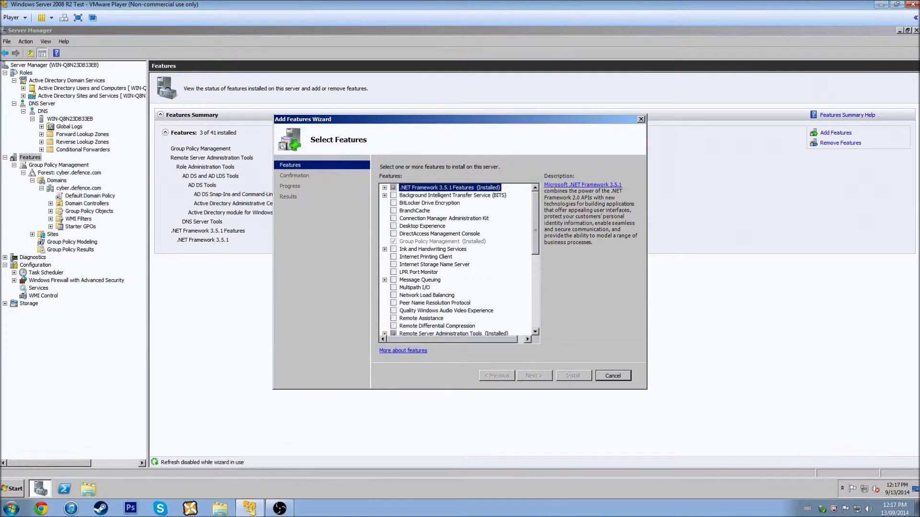
{"action": "left_click_drag", "start_coordinate": [536, 230], "coordinate": [540, 209]}
{"action": "left_click_drag", "start_coordinate": [540, 208], "coordinate": [535, 301]}
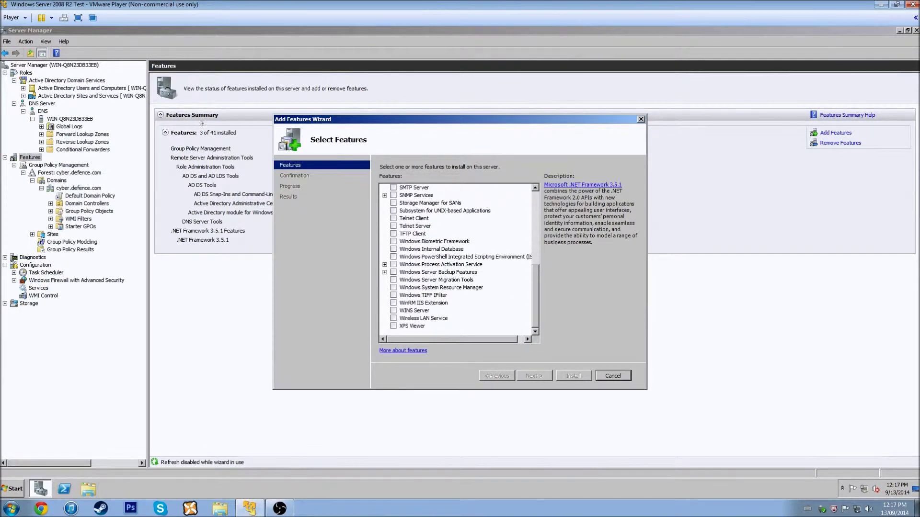
{"action": "scroll", "coordinate": [532, 278], "scroll_direction": "up", "scroll_amount": 1}
{"action": "scroll", "coordinate": [533, 279], "scroll_direction": "up", "scroll_amount": 7}
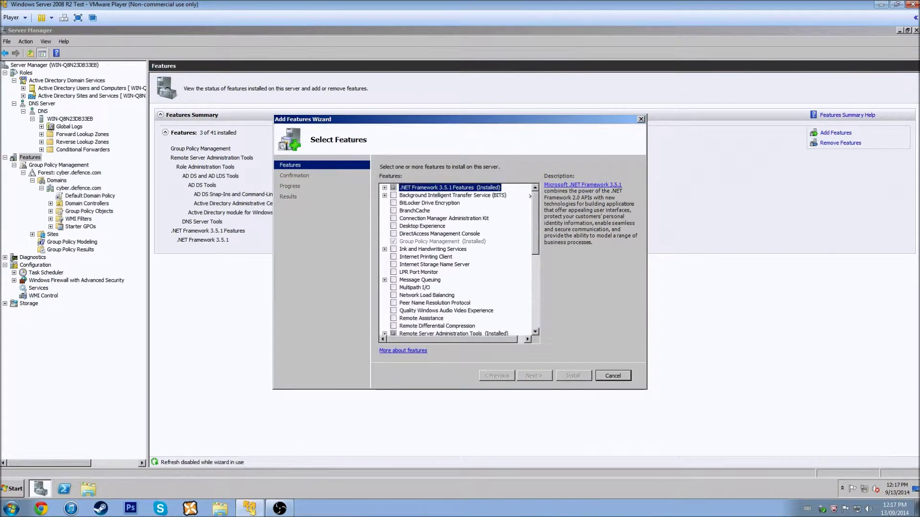
{"action": "left_click_drag", "start_coordinate": [537, 230], "coordinate": [522, 307]}
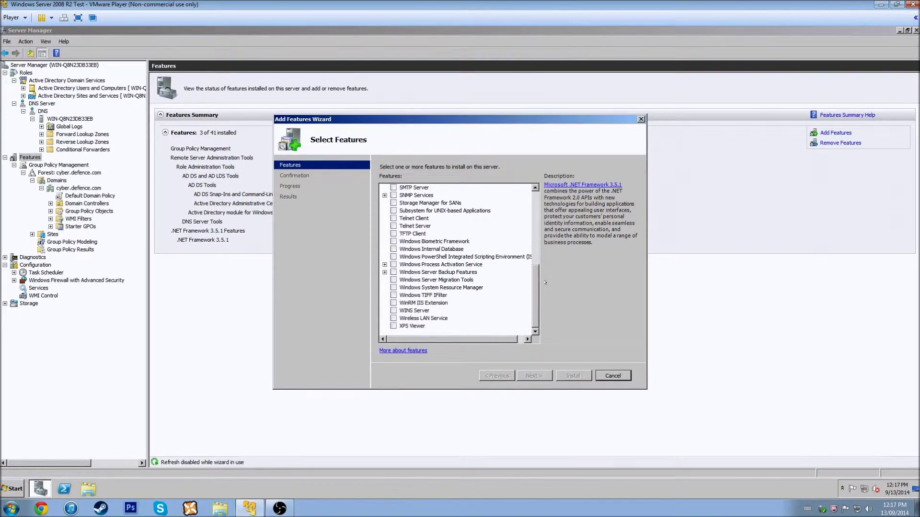
{"action": "scroll", "coordinate": [420, 224], "scroll_direction": "up", "scroll_amount": 1}
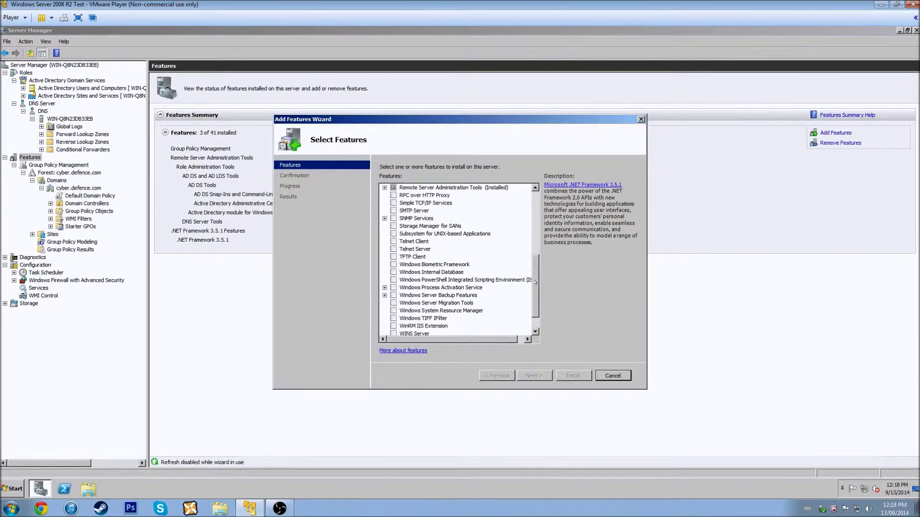
{"action": "scroll", "coordinate": [536, 283], "scroll_direction": "down", "scroll_amount": 1}
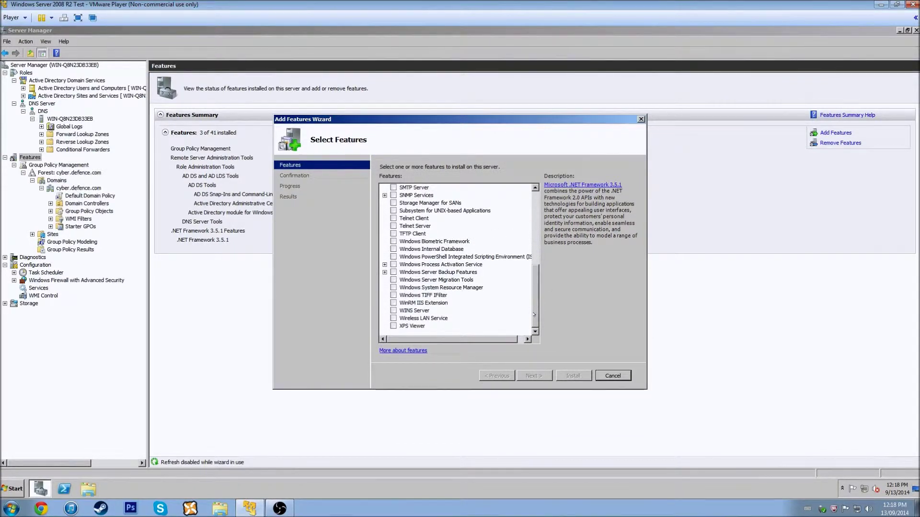
{"action": "left_click_drag", "start_coordinate": [535, 315], "coordinate": [544, 280]}
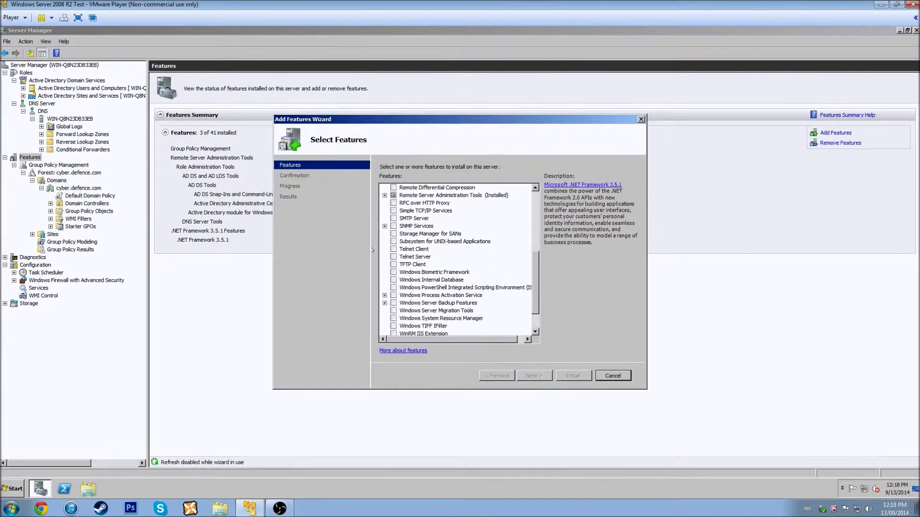
{"action": "left_click", "coordinate": [393, 249]}
{"action": "left_click", "coordinate": [394, 256]}
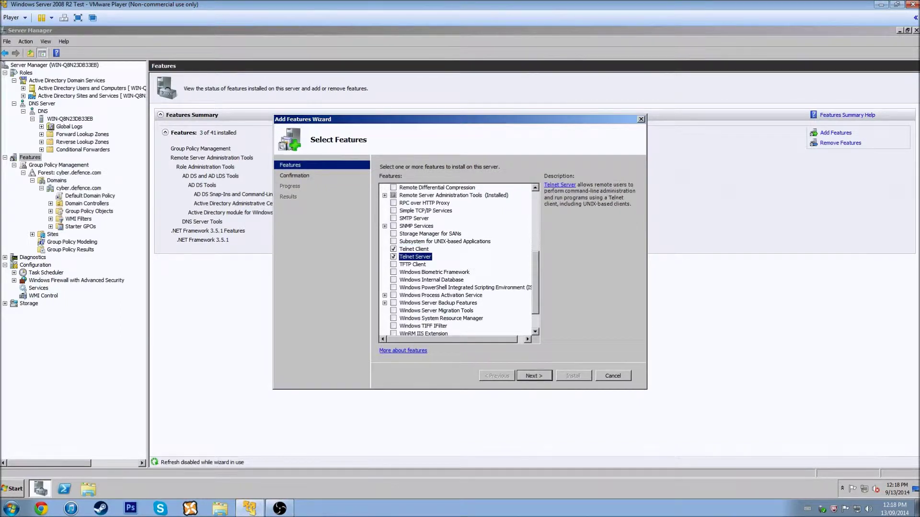
{"action": "left_click", "coordinate": [394, 264]}
{"action": "scroll", "coordinate": [533, 289], "scroll_direction": "down", "scroll_amount": 1}
{"action": "scroll", "coordinate": [533, 288], "scroll_direction": "up", "scroll_amount": 2}
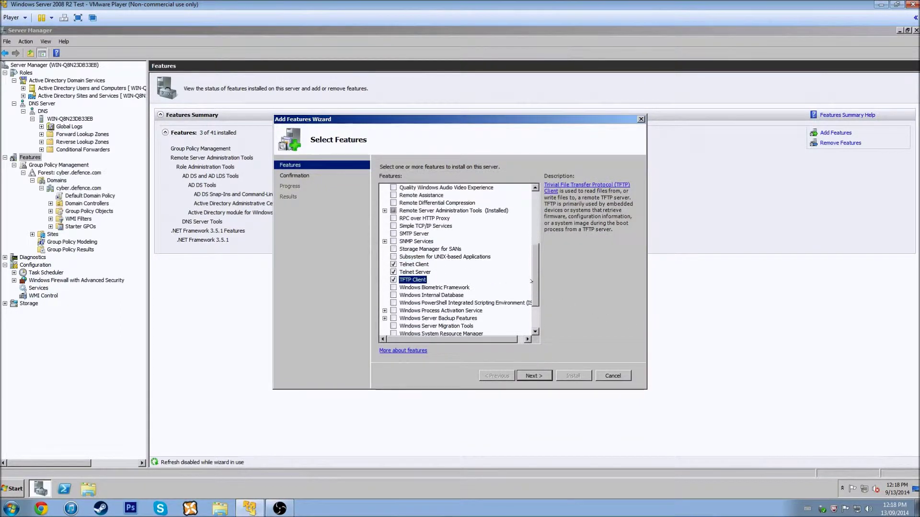
{"action": "left_click", "coordinate": [392, 241]}
{"action": "left_click", "coordinate": [393, 233]}
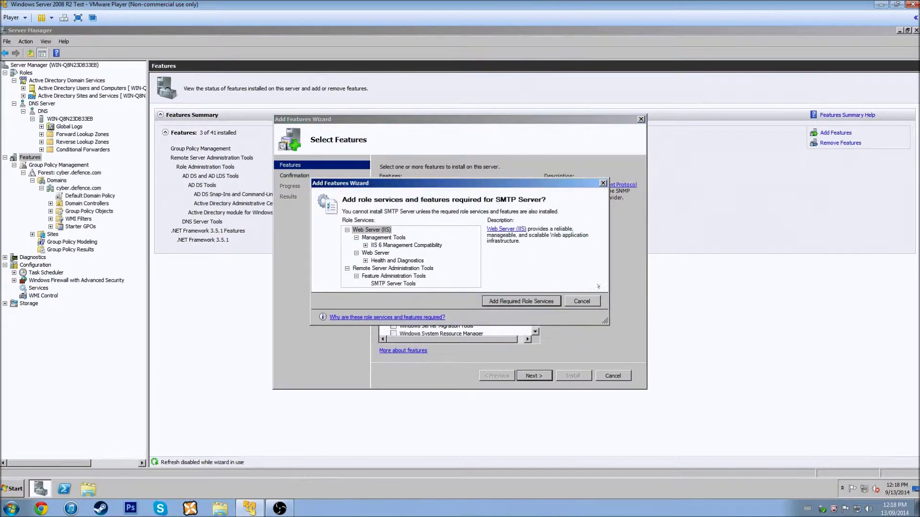
{"action": "left_click", "coordinate": [581, 301]}
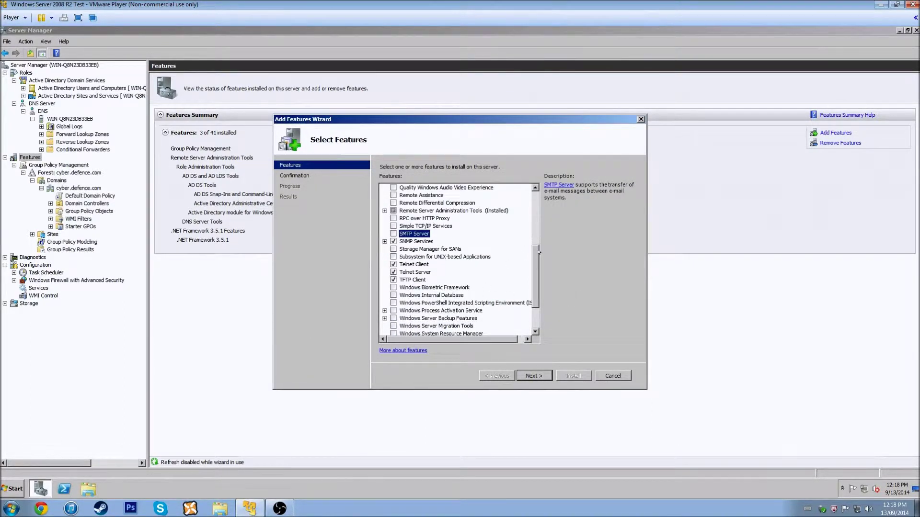
{"action": "scroll", "coordinate": [540, 228], "scroll_direction": "up", "scroll_amount": 5}
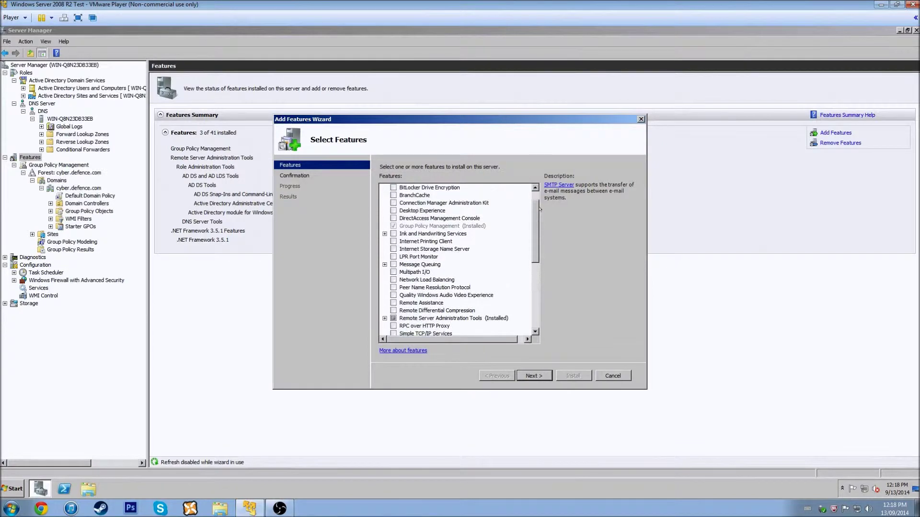
{"action": "scroll", "coordinate": [540, 207], "scroll_direction": "up", "scroll_amount": 2}
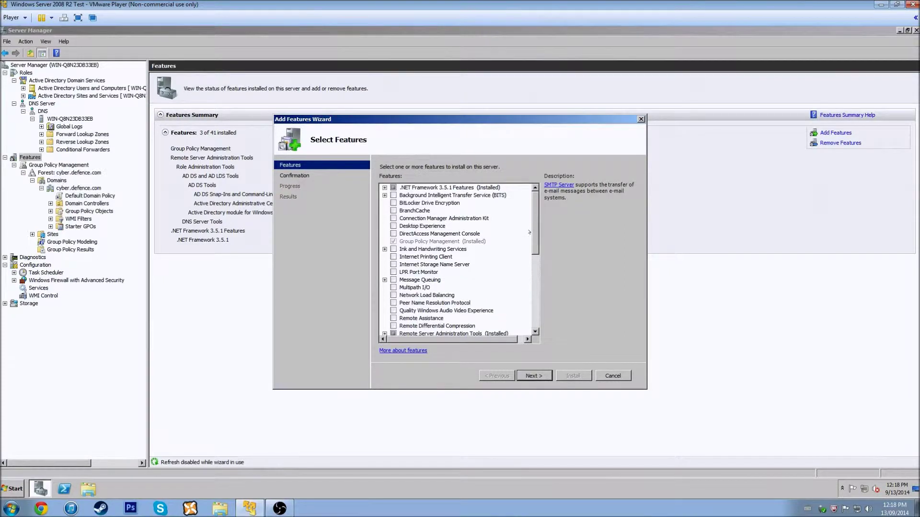
{"action": "scroll", "coordinate": [532, 234], "scroll_direction": "down", "scroll_amount": 7}
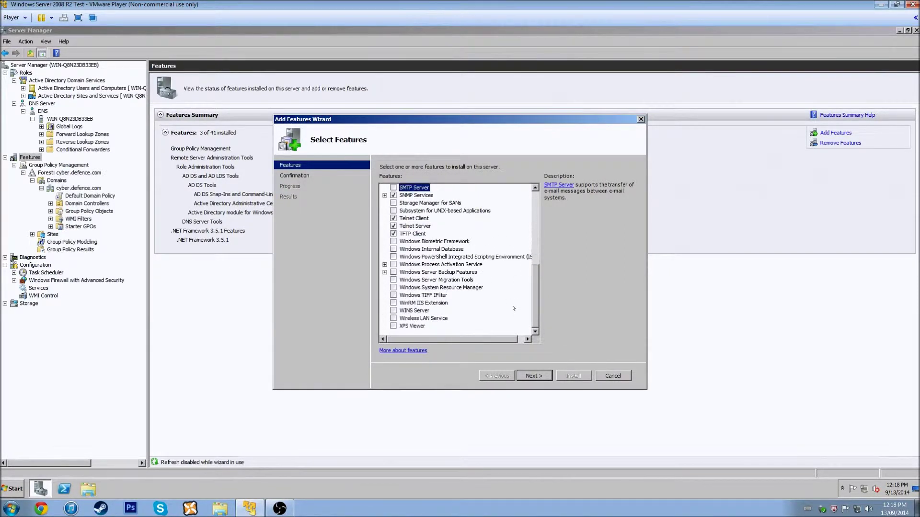
{"action": "scroll", "coordinate": [514, 309], "scroll_direction": "up", "scroll_amount": 3}
{"action": "left_click", "coordinate": [397, 287]}
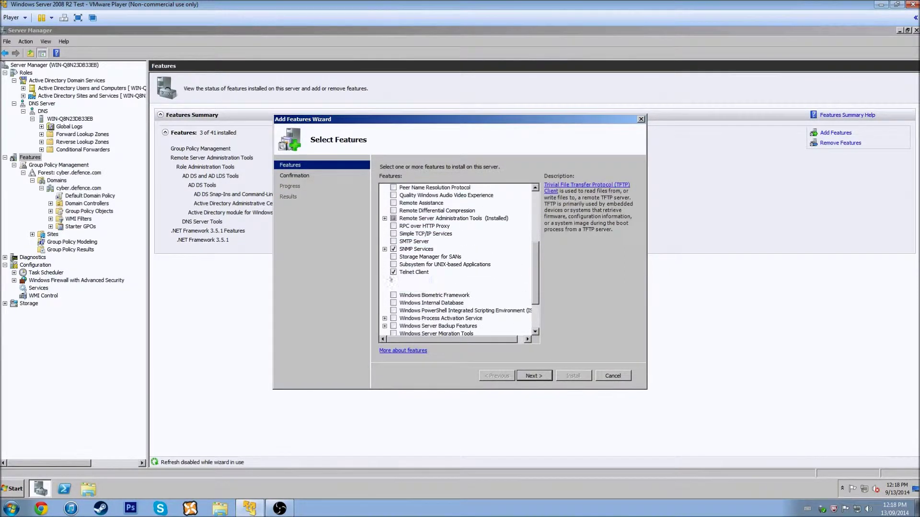
{"action": "left_click", "coordinate": [394, 265]}
{"action": "left_click", "coordinate": [393, 272]}
{"action": "left_click", "coordinate": [394, 264]}
{"action": "left_click", "coordinate": [393, 250]}
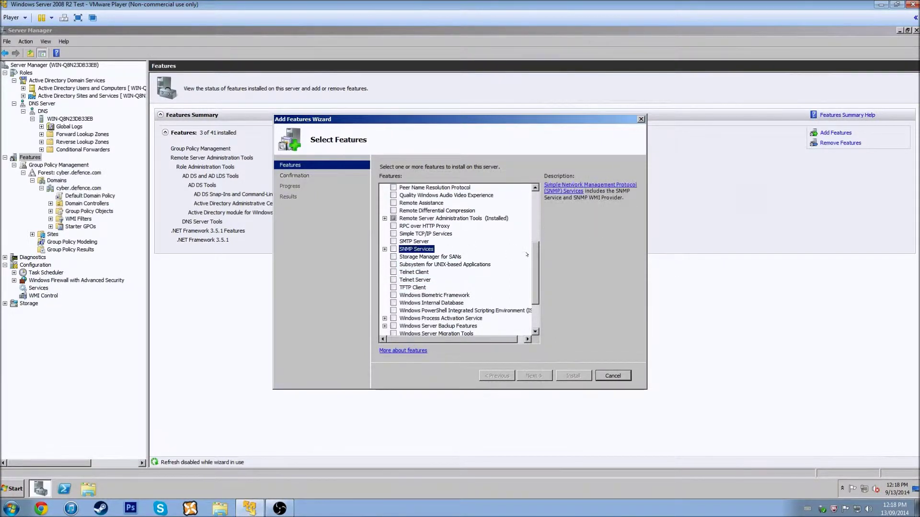
- Look through the whole feature list again, and cancel the Add Features wizard without installing anything
{"action": "scroll", "coordinate": [536, 217], "scroll_direction": "up", "scroll_amount": 5}
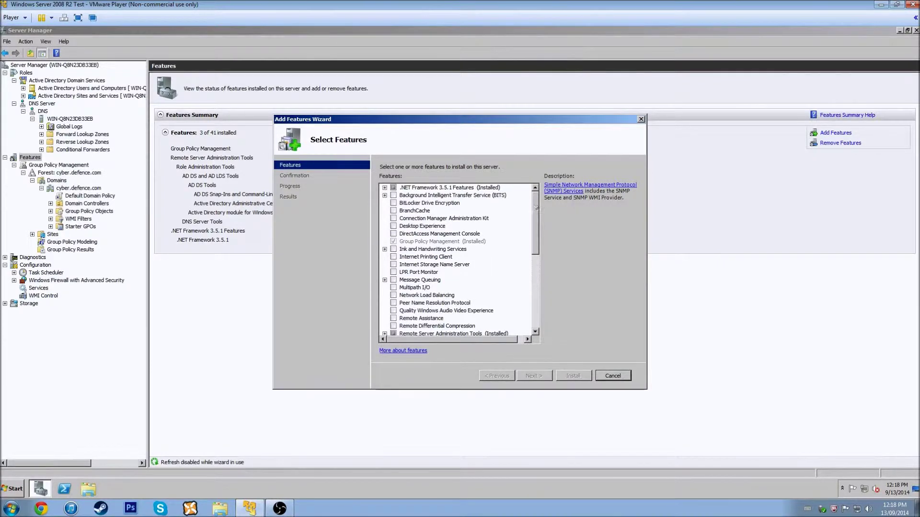
{"action": "scroll", "coordinate": [537, 208], "scroll_direction": "down", "scroll_amount": 7}
{"action": "left_click", "coordinate": [617, 373]}
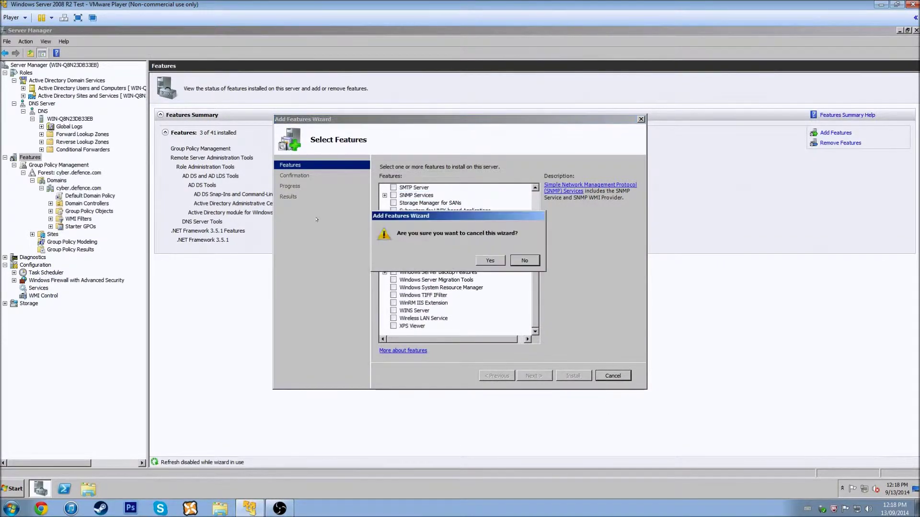
{"action": "left_click", "coordinate": [490, 260]}
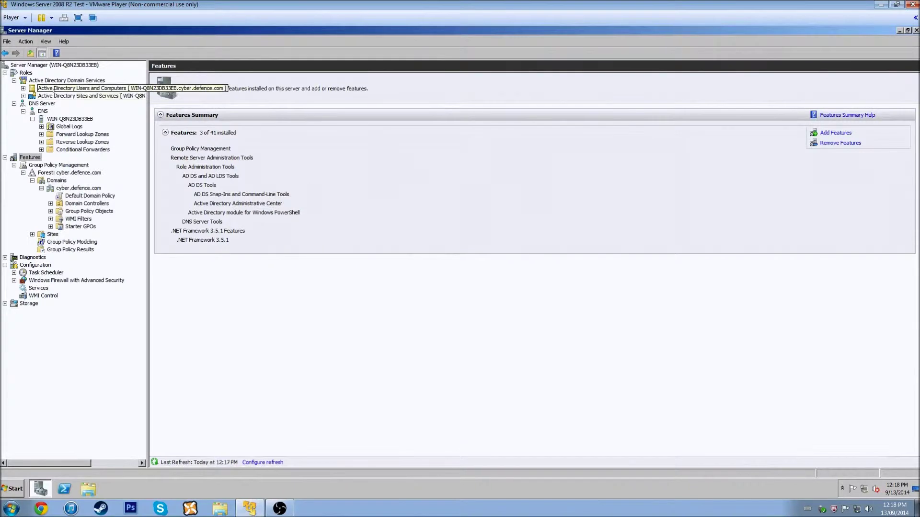
- Install the File Services role with the File Server role service using the Add Roles wizard, and close the wizard
{"action": "left_click", "coordinate": [26, 73]}
{"action": "left_click", "coordinate": [823, 132]}
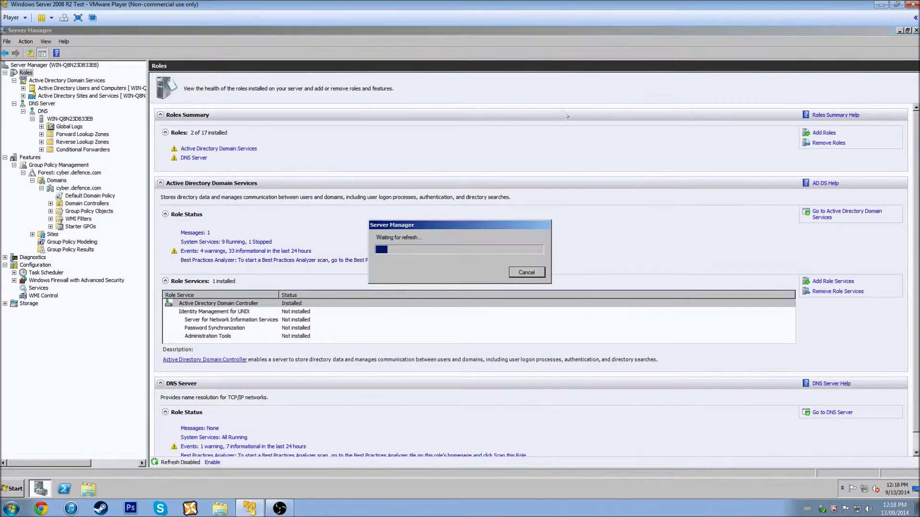
{"action": "left_click", "coordinate": [534, 375]}
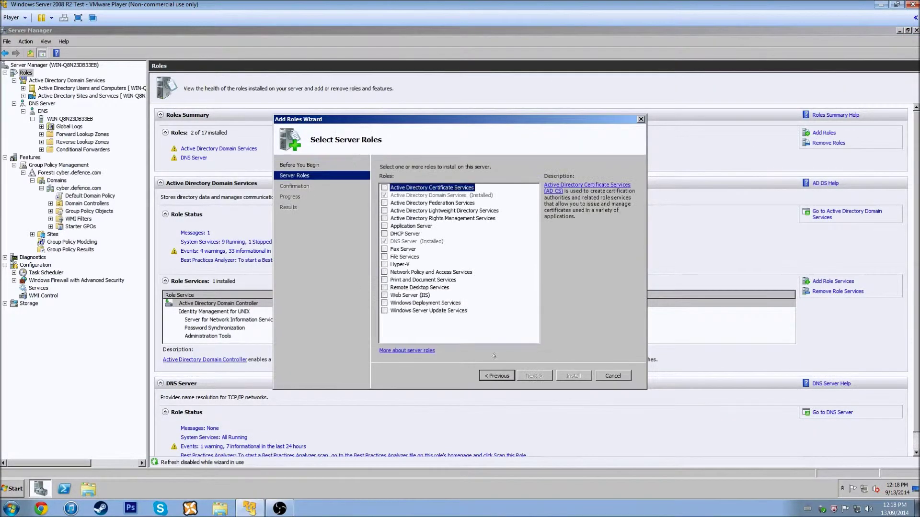
{"action": "left_click", "coordinate": [384, 257]}
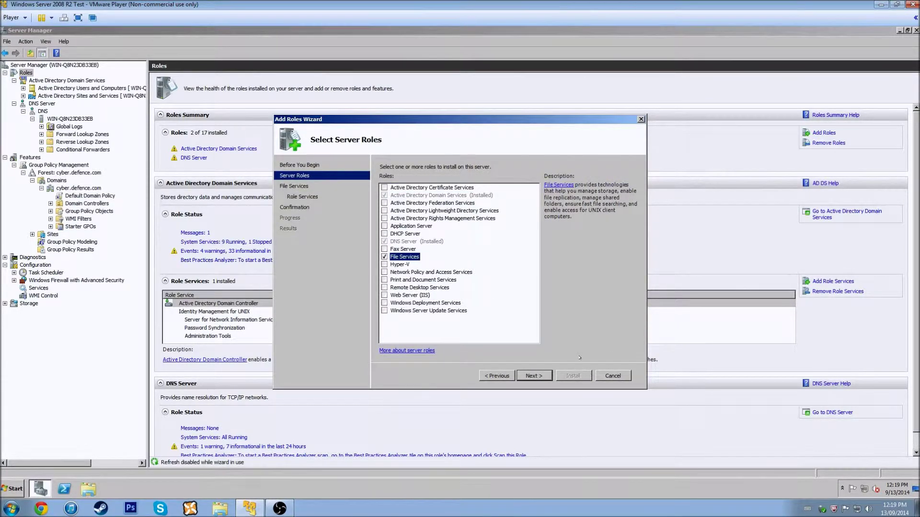
{"action": "left_click", "coordinate": [540, 375]}
{"action": "left_click", "coordinate": [540, 376]}
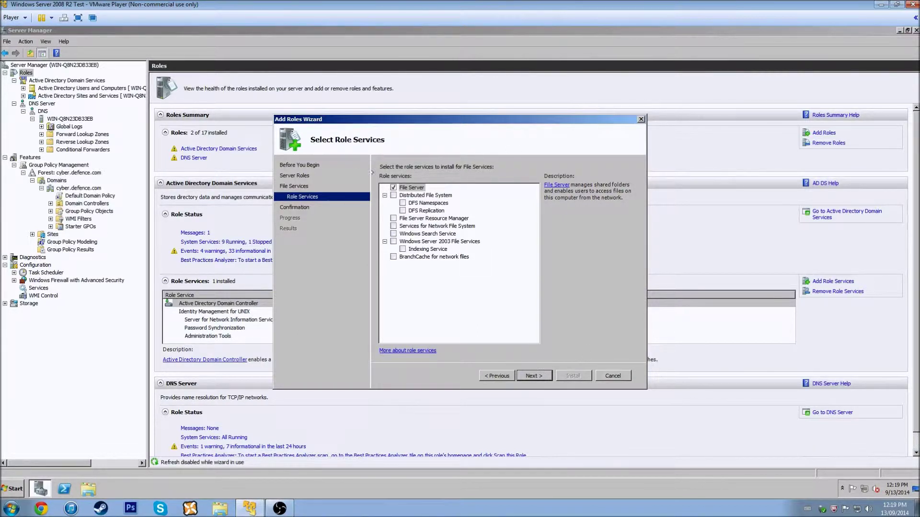
{"action": "left_click", "coordinate": [531, 375]}
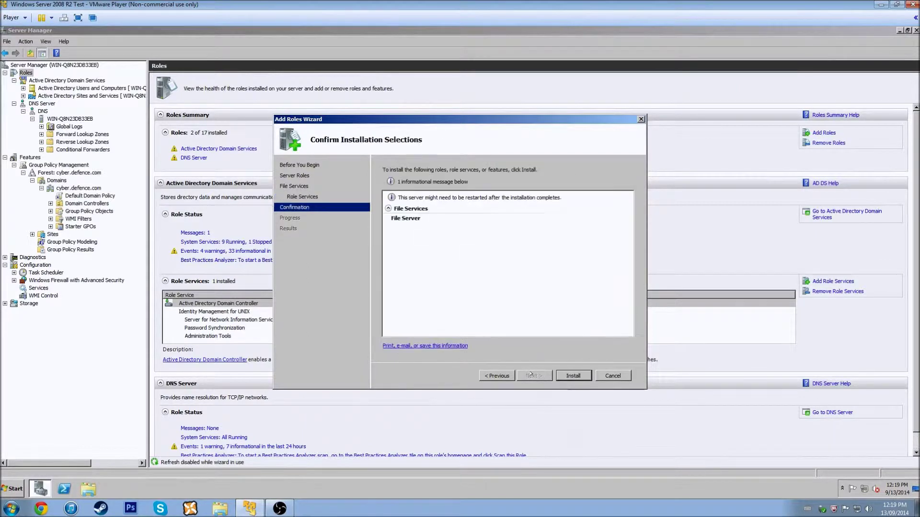
{"action": "left_click", "coordinate": [585, 376]}
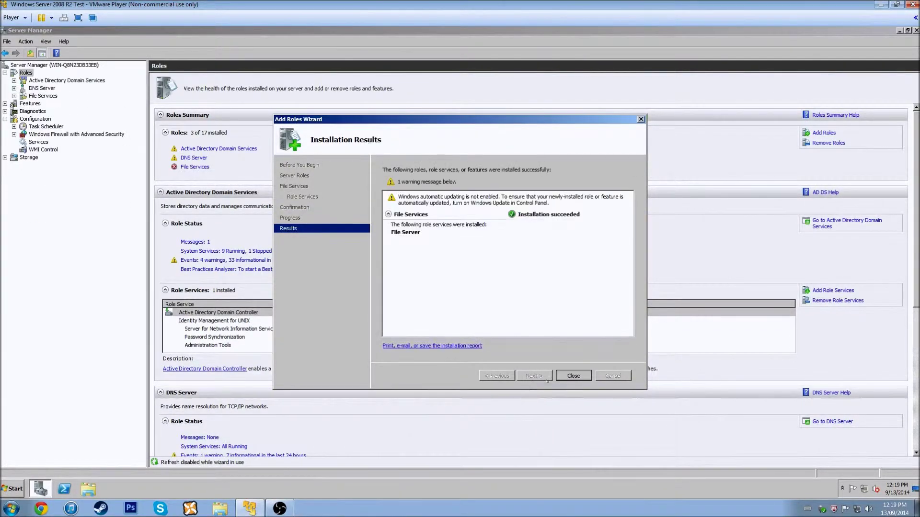
{"action": "left_click", "coordinate": [573, 376]}
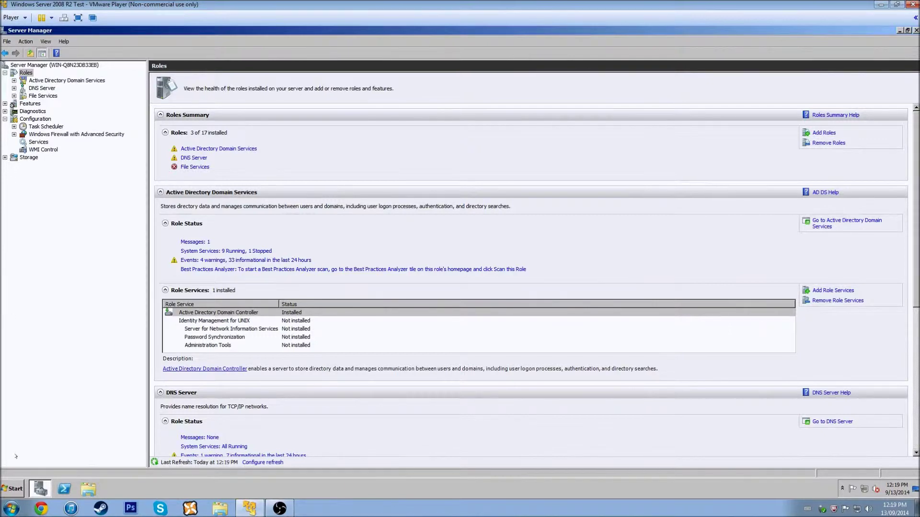
- Open the Share and Storage Management administrative tool and maximize its window
{"action": "left_click", "coordinate": [12, 490]}
{"action": "mouse_move", "coordinate": [150, 404]}
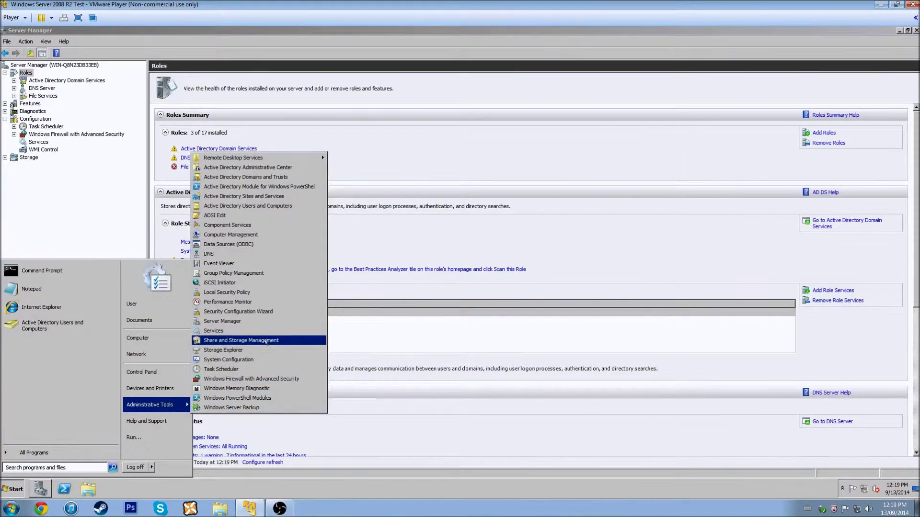
{"action": "left_click", "coordinate": [241, 340]}
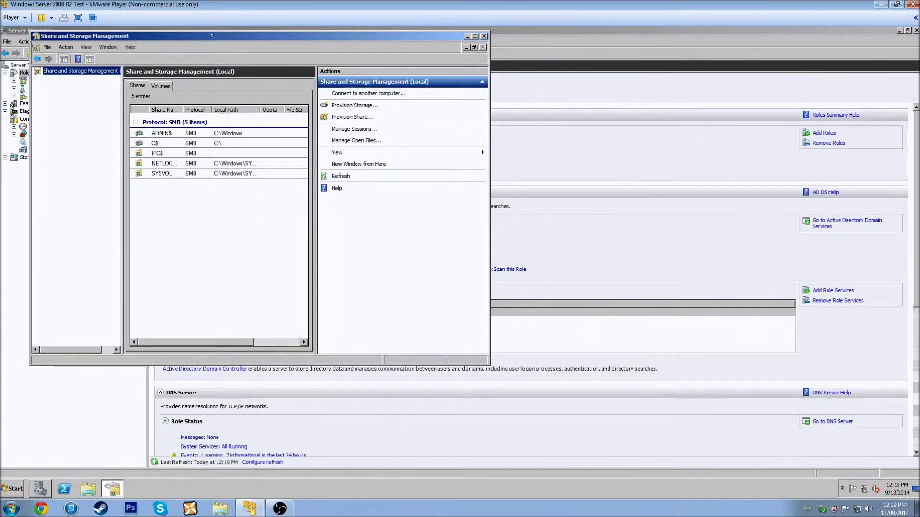
{"action": "double_click", "coordinate": [212, 36]}
- Examine the SMB shares, selecting ADMIN$ and C$ in turn
{"action": "left_click", "coordinate": [144, 116]}
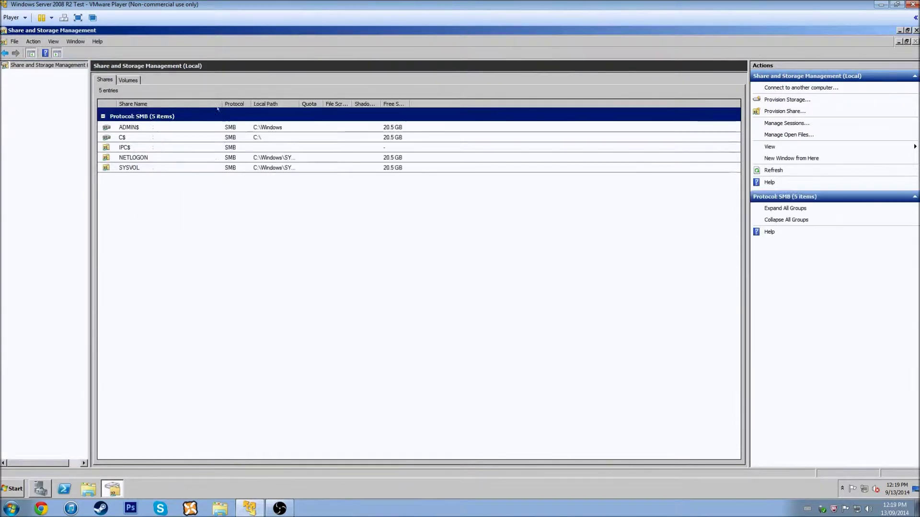
{"action": "key", "text": "Down"}
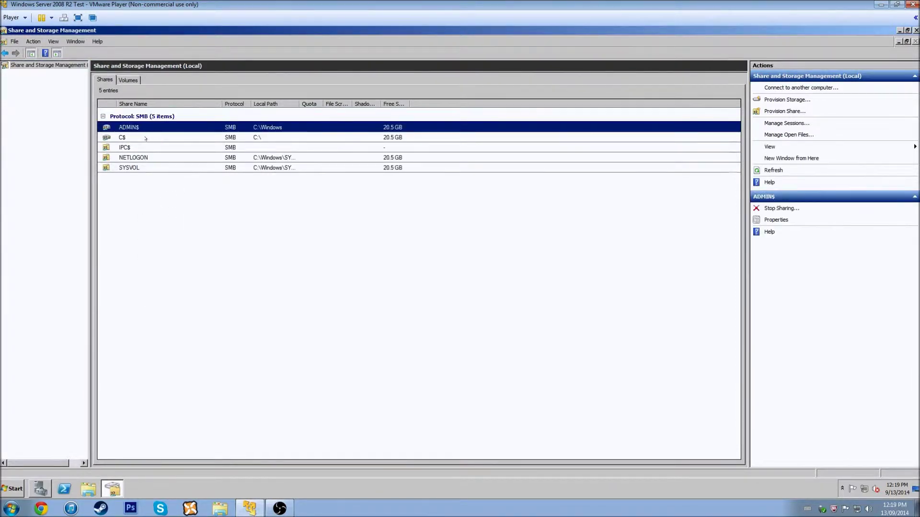
{"action": "left_click", "coordinate": [146, 139]}
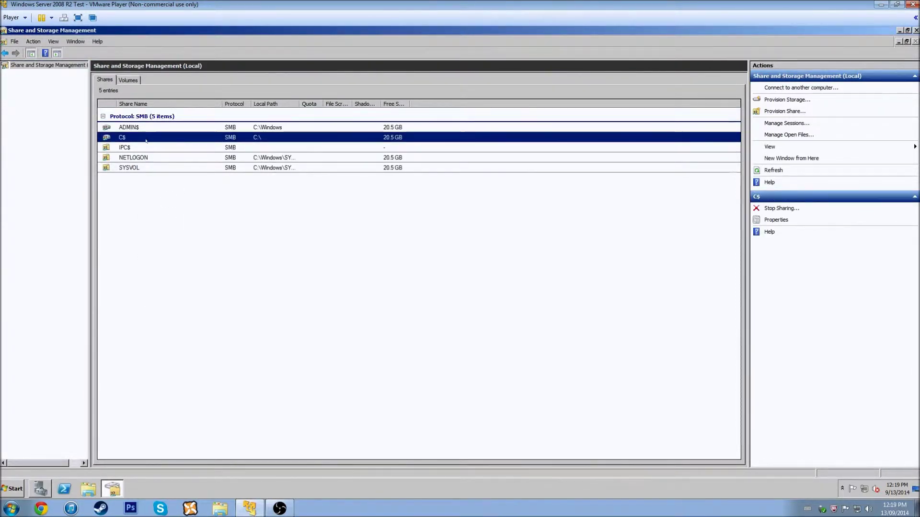
- Examine the IPC$, ADMIN$ and C$ shares in turn and the actions offered for them
{"action": "left_click", "coordinate": [148, 148]}
{"action": "right_click", "coordinate": [150, 148]}
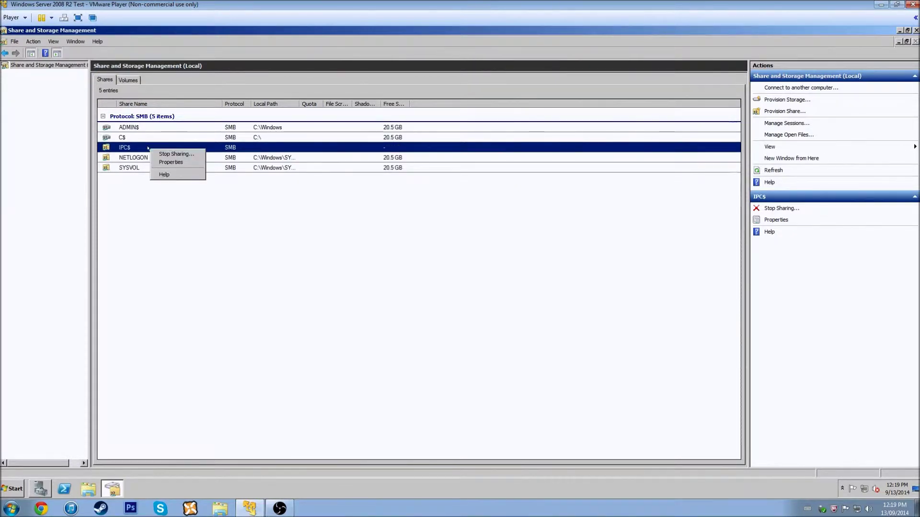
{"action": "key", "text": "Escape"}
{"action": "key", "text": "Up"}
{"action": "key", "text": "Up"}
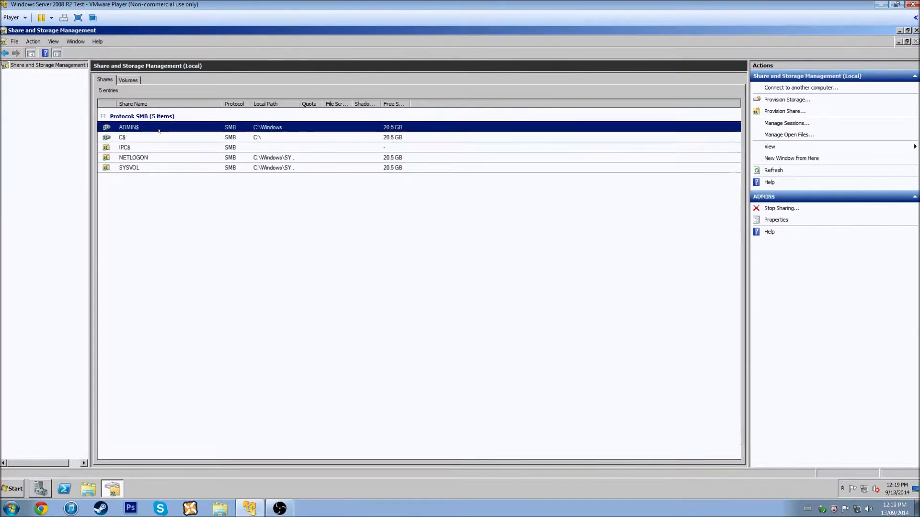
{"action": "key", "text": "Down"}
{"action": "key", "text": "Down"}
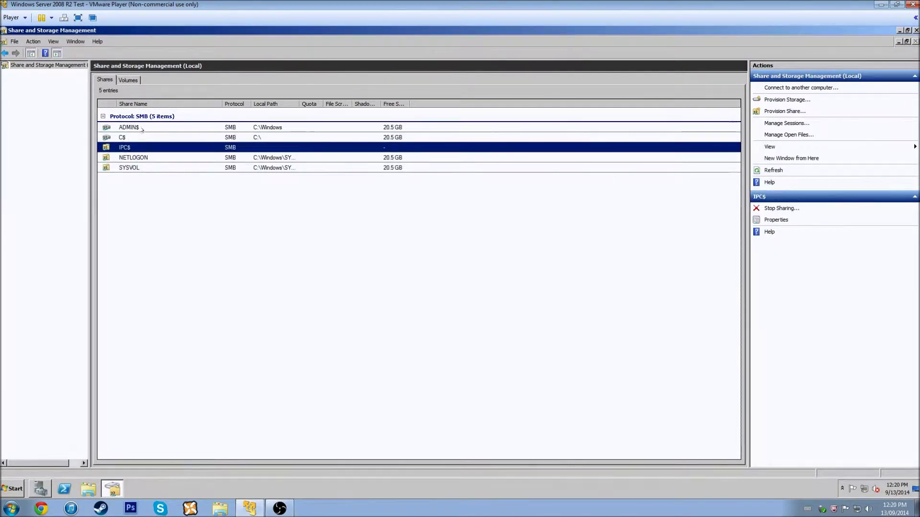
{"action": "right_click", "coordinate": [150, 134]}
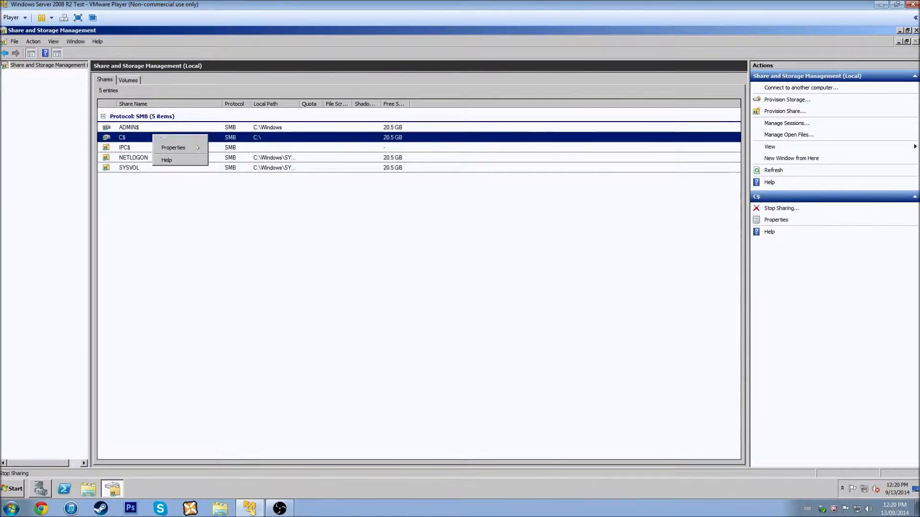
{"action": "left_click", "coordinate": [286, 245]}
- Examine the NETLOGON and SYSVOL shares, widening the Local Path and Share Name columns to read their paths
{"action": "left_click", "coordinate": [156, 158]}
{"action": "left_click", "coordinate": [165, 167]}
{"action": "left_click", "coordinate": [163, 157]}
{"action": "left_click", "coordinate": [160, 167]}
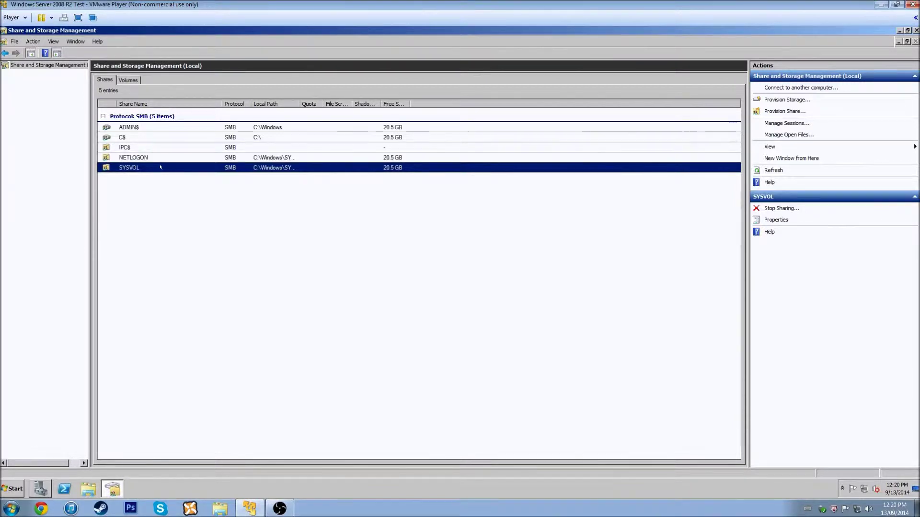
{"action": "left_click_drag", "start_coordinate": [295, 104], "coordinate": [353, 104]}
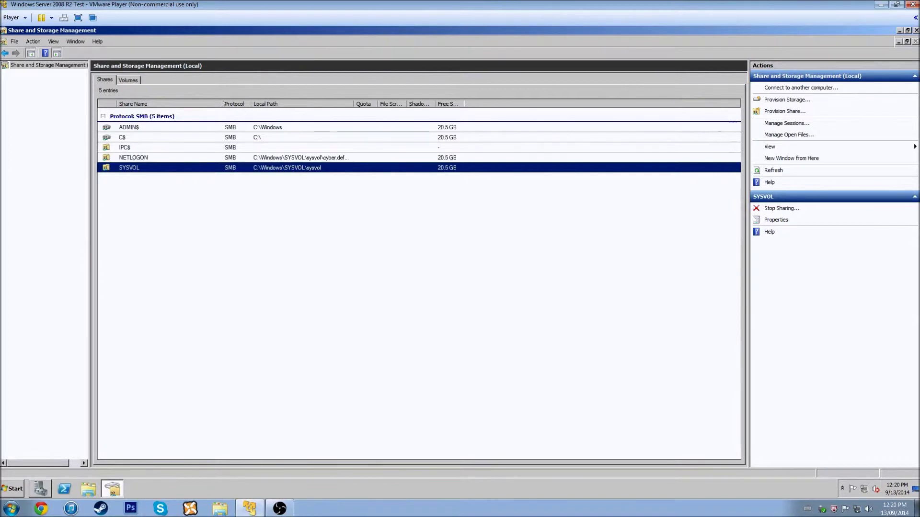
{"action": "left_click_drag", "start_coordinate": [223, 103], "coordinate": [237, 103]}
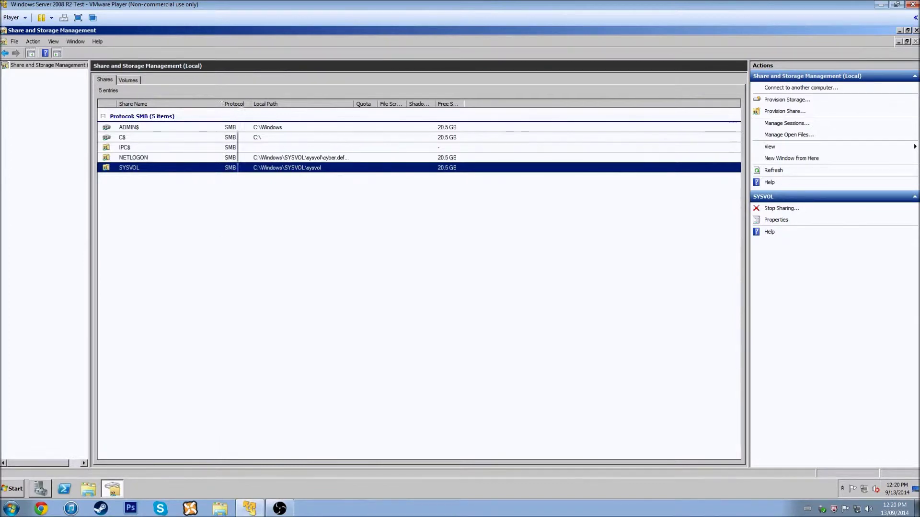
- Deselect the SYSVOL share and start provisioning a new share with the Provision a Shared Folder Wizard
{"action": "right_click", "coordinate": [184, 231]}
{"action": "left_click", "coordinate": [275, 253]}
{"action": "right_click", "coordinate": [198, 210]}
{"action": "left_click", "coordinate": [829, 224]}
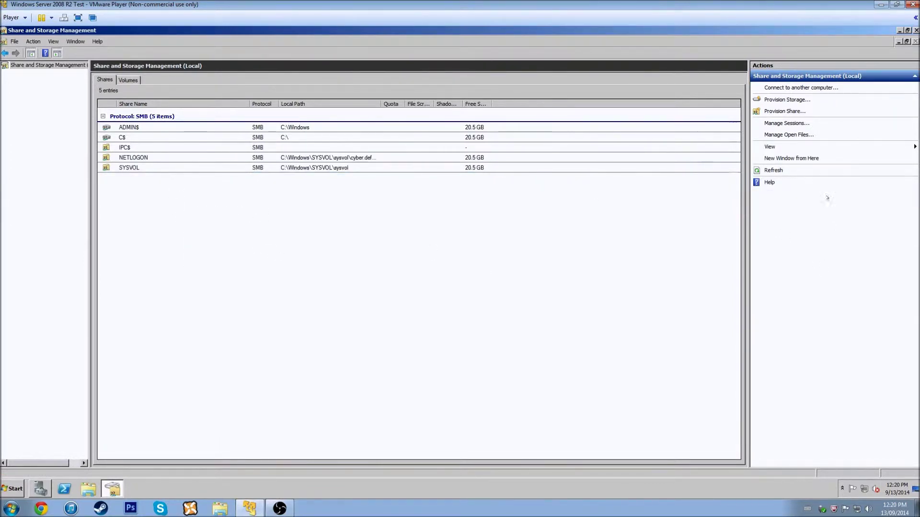
{"action": "left_click", "coordinate": [767, 111]}
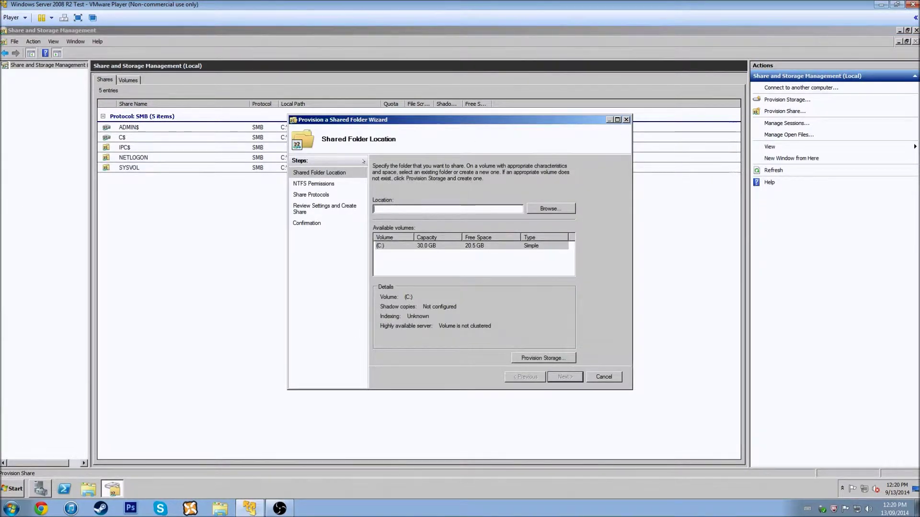
{"action": "left_click", "coordinate": [558, 207]}
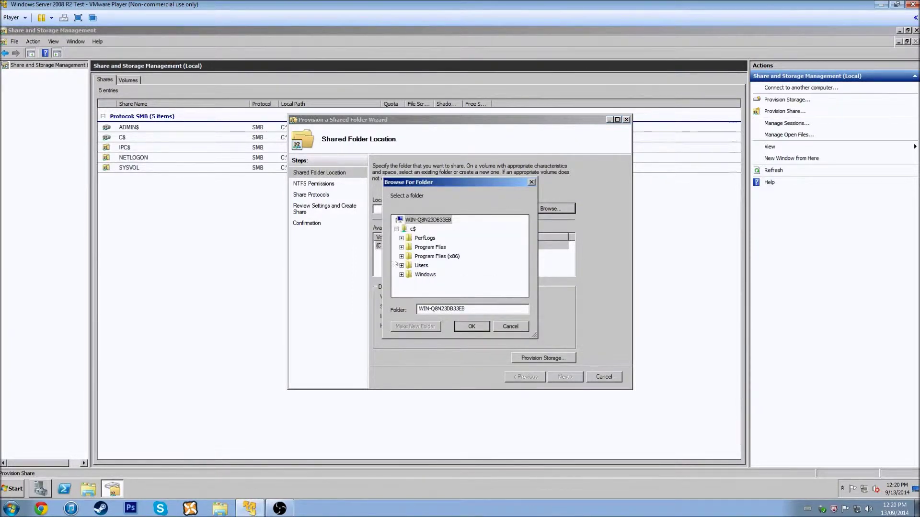
{"action": "left_click", "coordinate": [401, 265]}
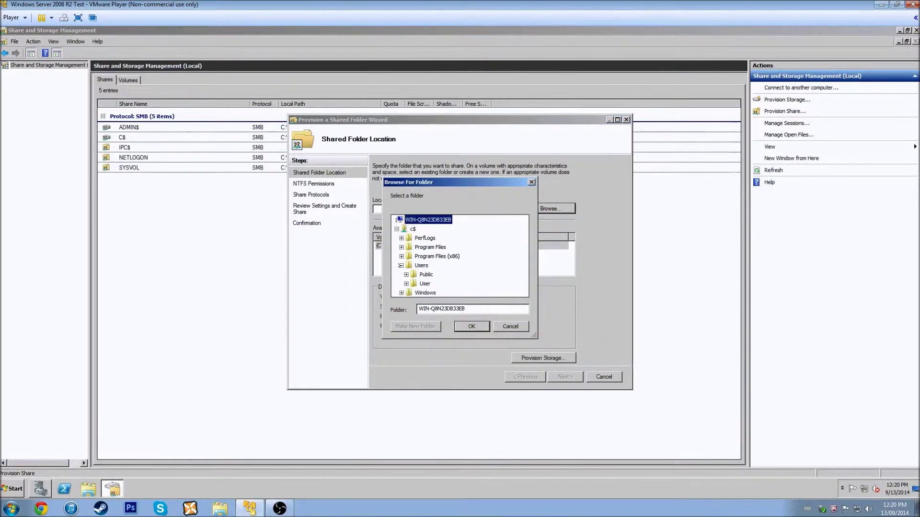
{"action": "left_click", "coordinate": [420, 284]}
{"action": "double_click", "coordinate": [421, 284]}
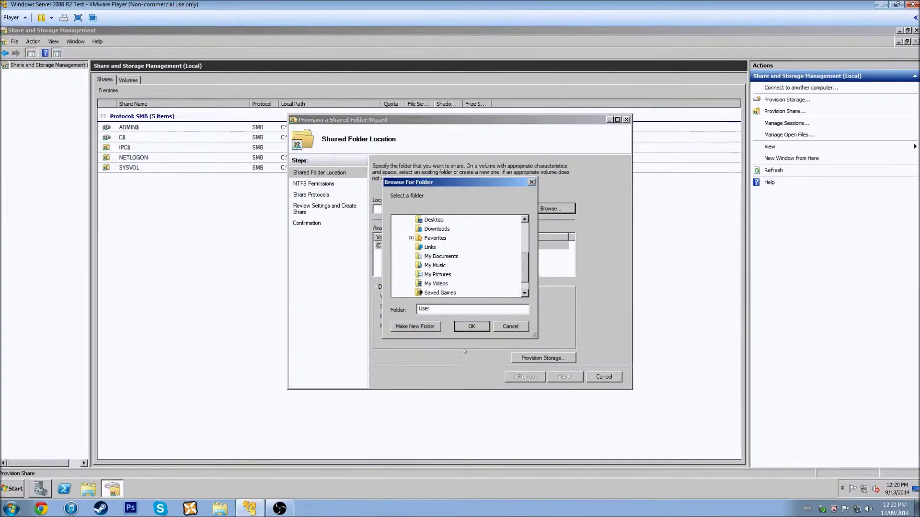
{"action": "left_click", "coordinate": [510, 326]}
- Create a folder named Shared in the root of Local Disk (C:) and close the file browser window
{"action": "left_click", "coordinate": [12, 489]}
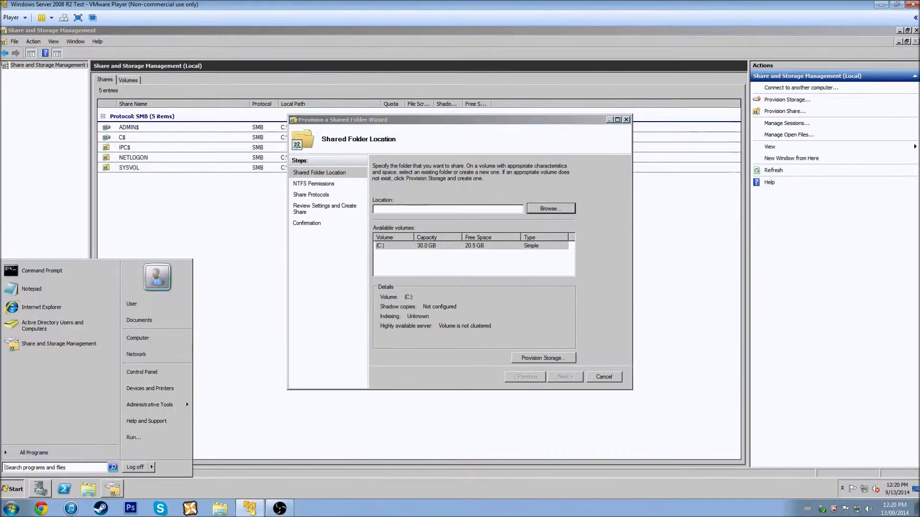
{"action": "left_click", "coordinate": [166, 334]}
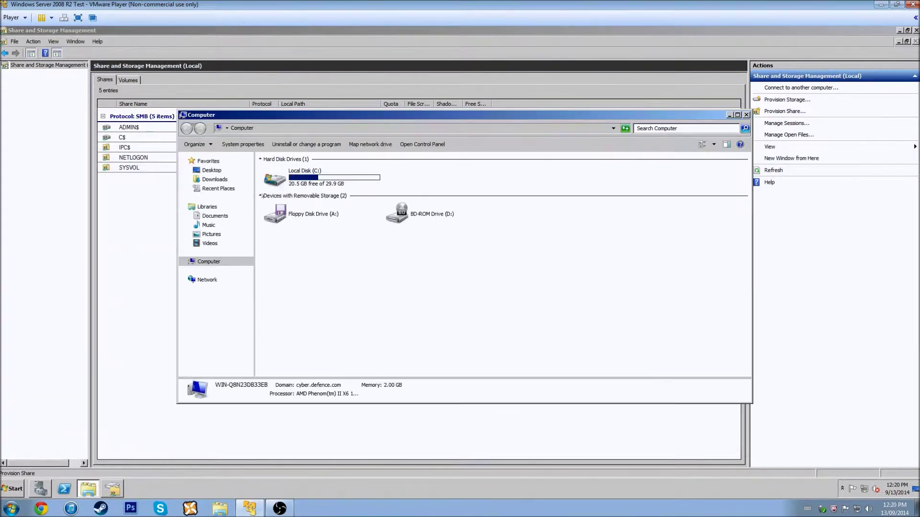
{"action": "double_click", "coordinate": [356, 181]}
{"action": "right_click", "coordinate": [426, 311]}
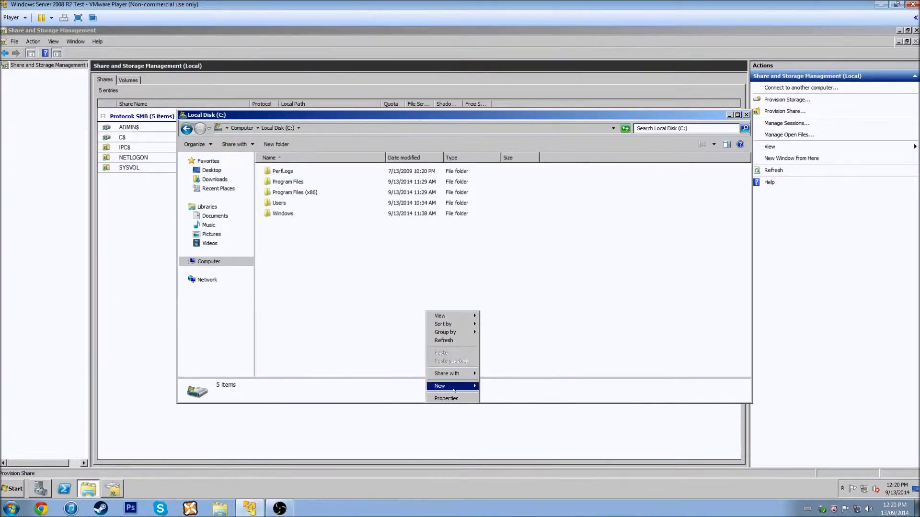
{"action": "mouse_move", "coordinate": [454, 388]}
{"action": "left_click", "coordinate": [494, 382]}
{"action": "type", "text": "Shared"}
{"action": "key", "text": "Return"}
{"action": "key", "text": "alt+F4"}
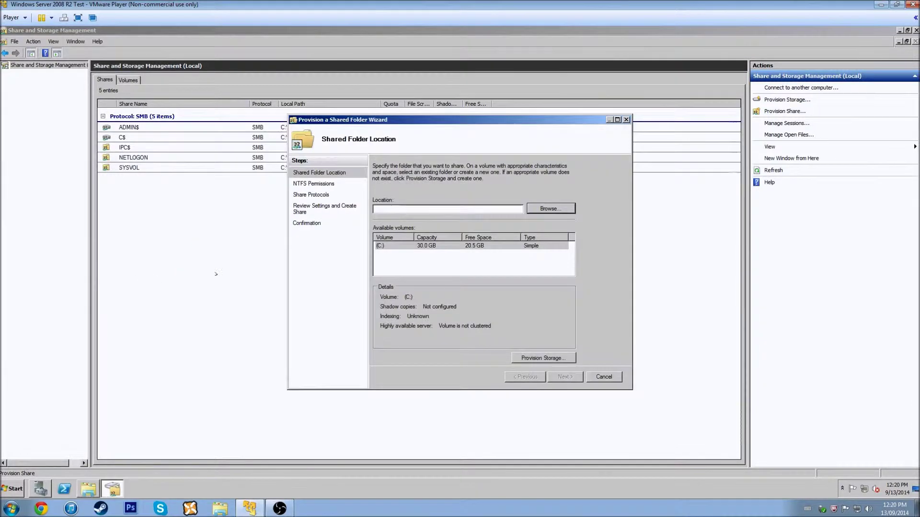
- Set the shared folder location to c:\Shared and continue to the NTFS permissions
{"action": "left_click", "coordinate": [551, 208]}
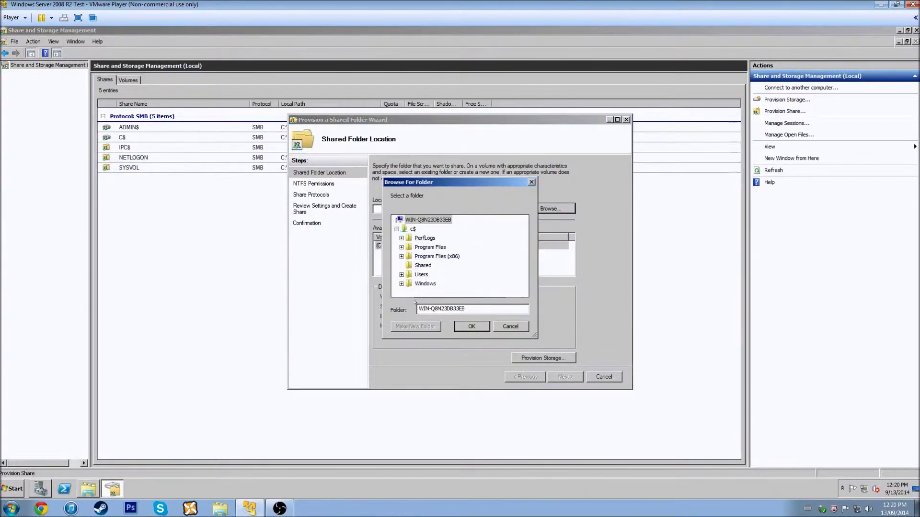
{"action": "left_click", "coordinate": [423, 265]}
{"action": "left_click", "coordinate": [471, 326]}
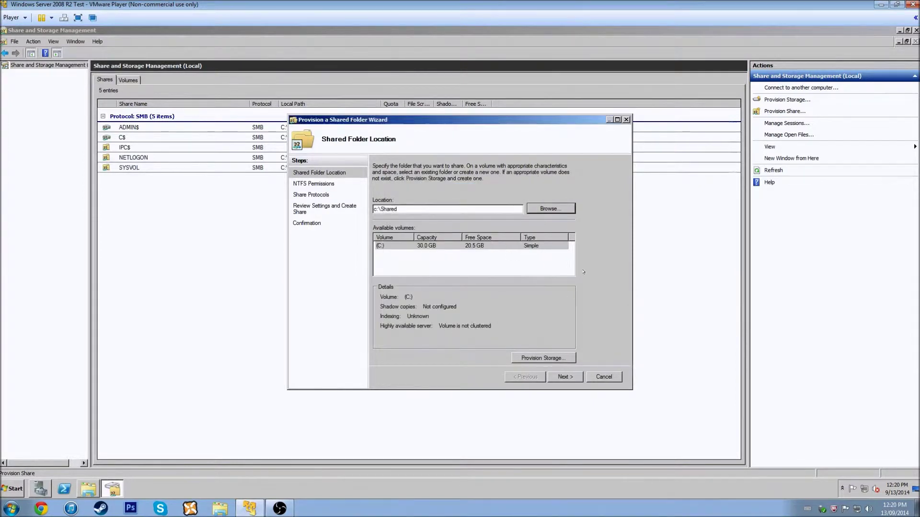
{"action": "left_click", "coordinate": [563, 376]}
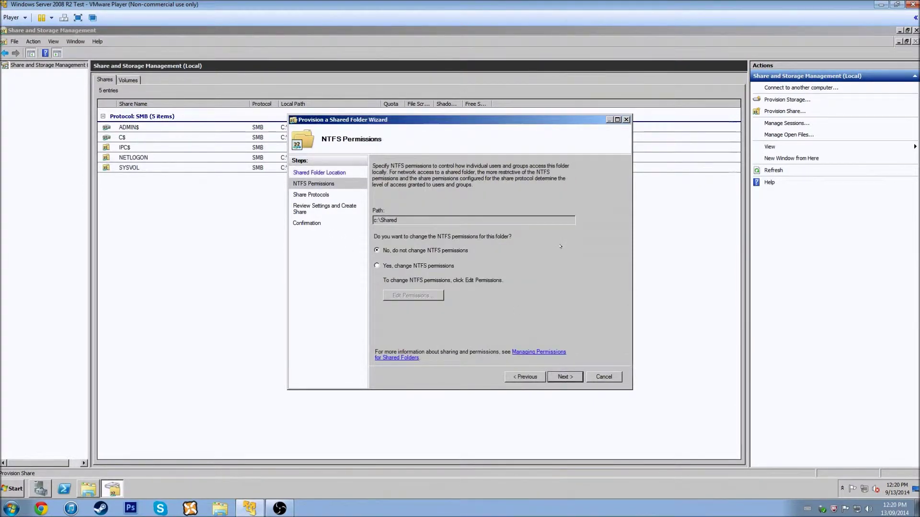
- Choose to change the NTFS permissions of the Shared folder and allow Full Control for CREATOR OWNER
{"action": "left_click", "coordinate": [414, 266]}
{"action": "left_click", "coordinate": [416, 294]}
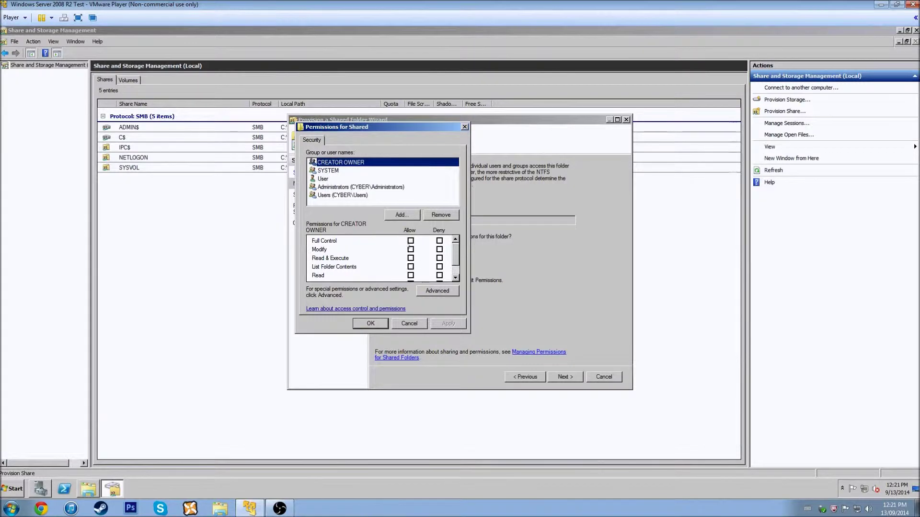
{"action": "left_click", "coordinate": [411, 240]}
- Review the permissions of User and Administrators, and allow Full Control for the Users group
{"action": "left_click", "coordinate": [370, 179]}
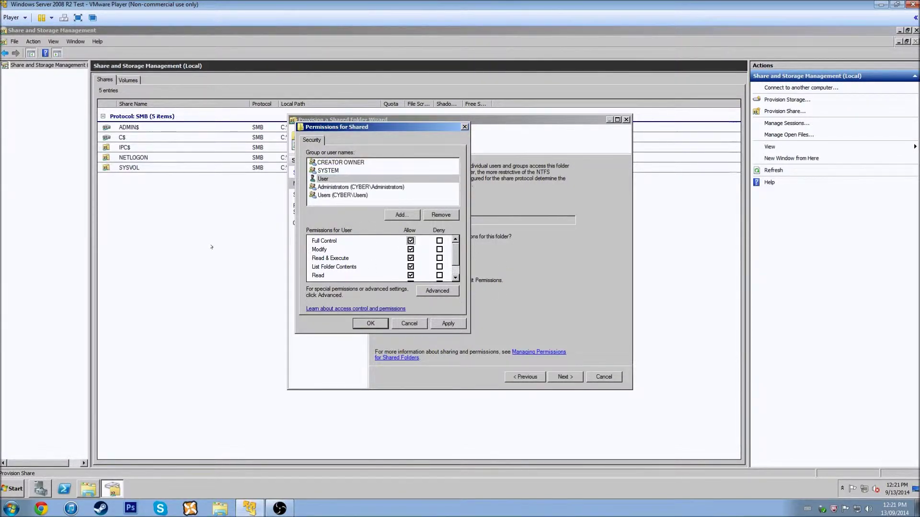
{"action": "left_click", "coordinate": [373, 187]}
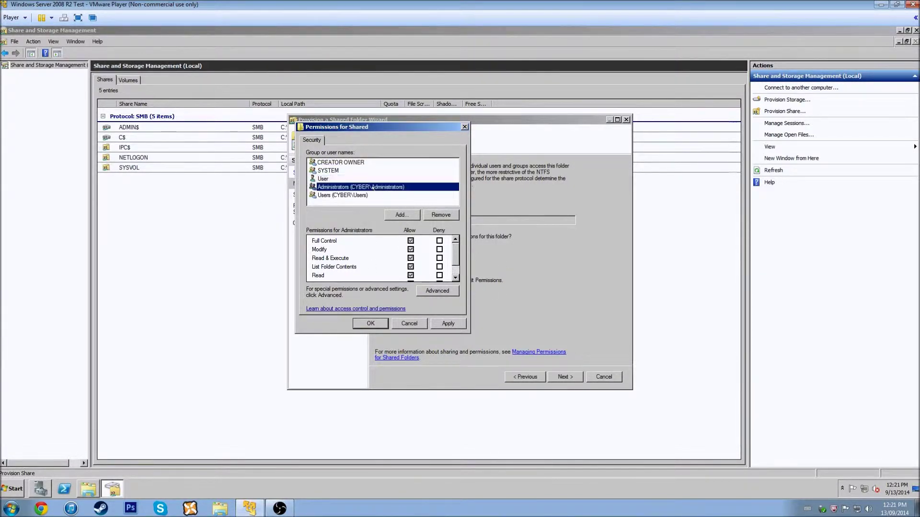
{"action": "left_click", "coordinate": [349, 196]}
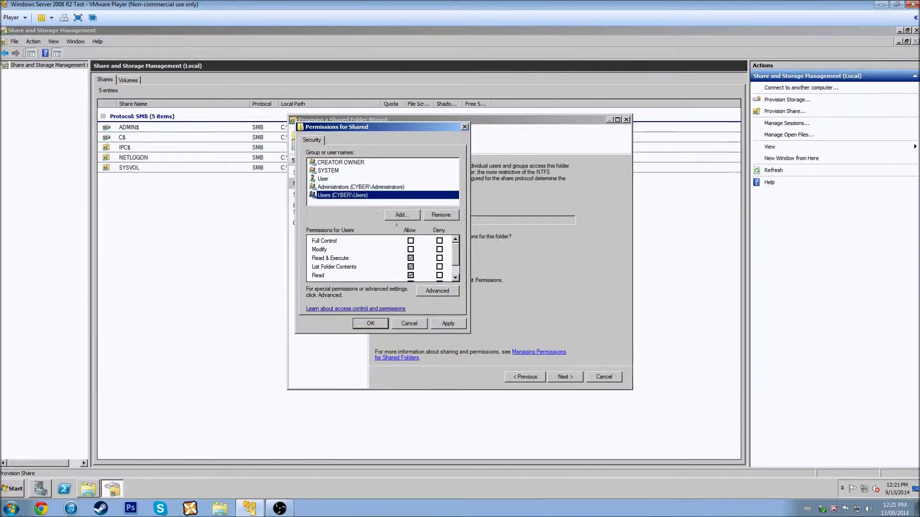
{"action": "left_click", "coordinate": [411, 240]}
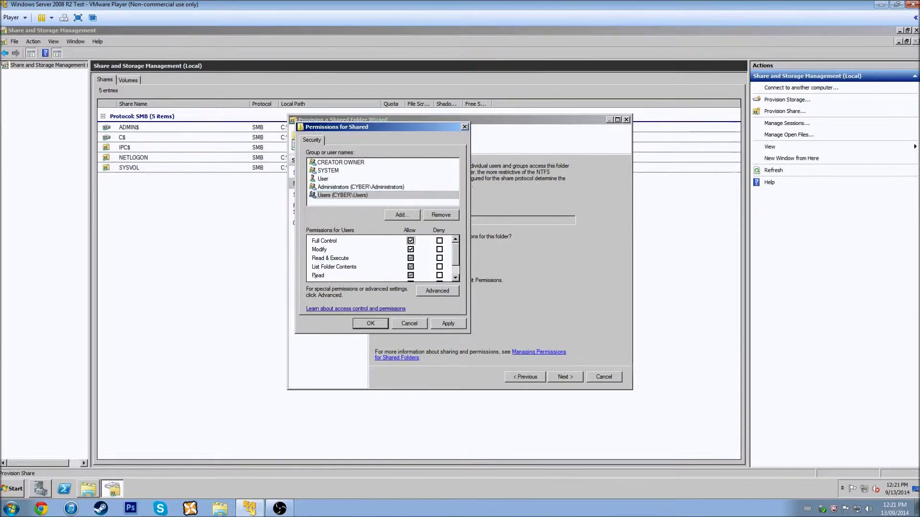
- Start adding another account to the permissions, and review the search locations and object types
{"action": "left_click", "coordinate": [402, 214]}
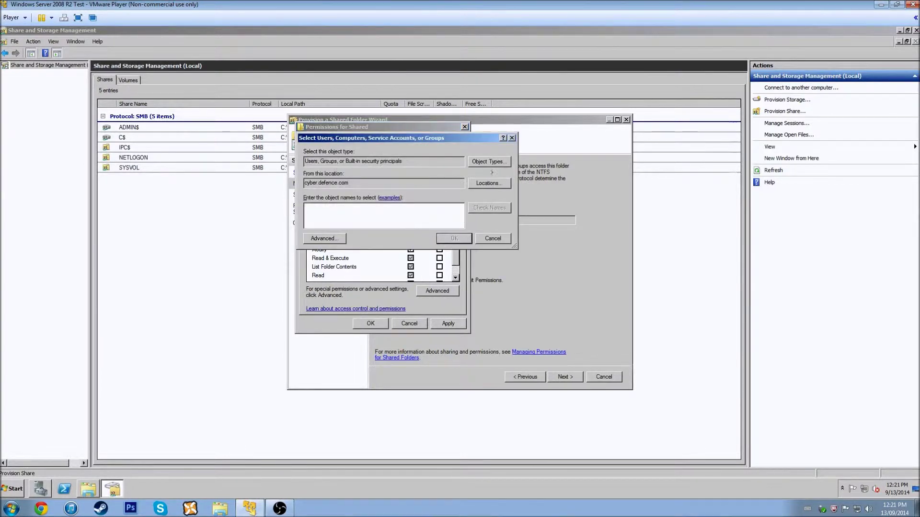
{"action": "left_click", "coordinate": [489, 183]}
{"action": "left_click", "coordinate": [529, 267]}
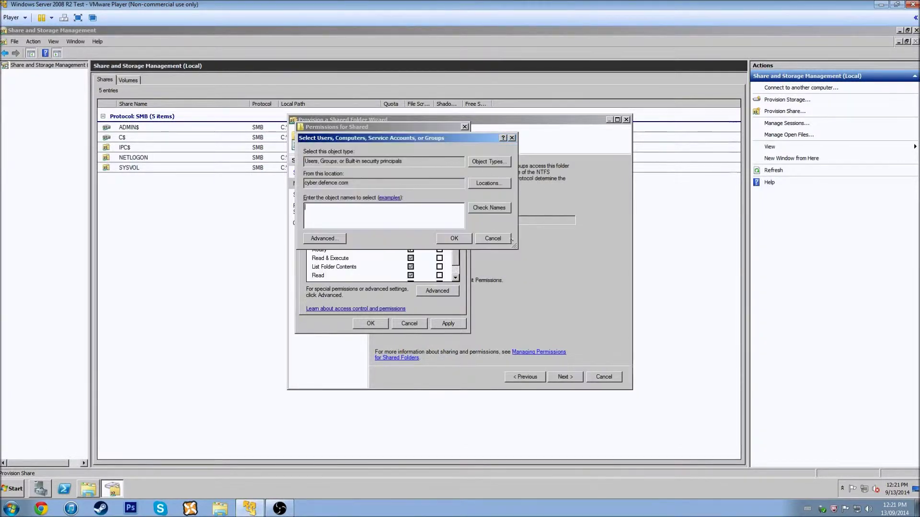
{"action": "left_click", "coordinate": [474, 163]}
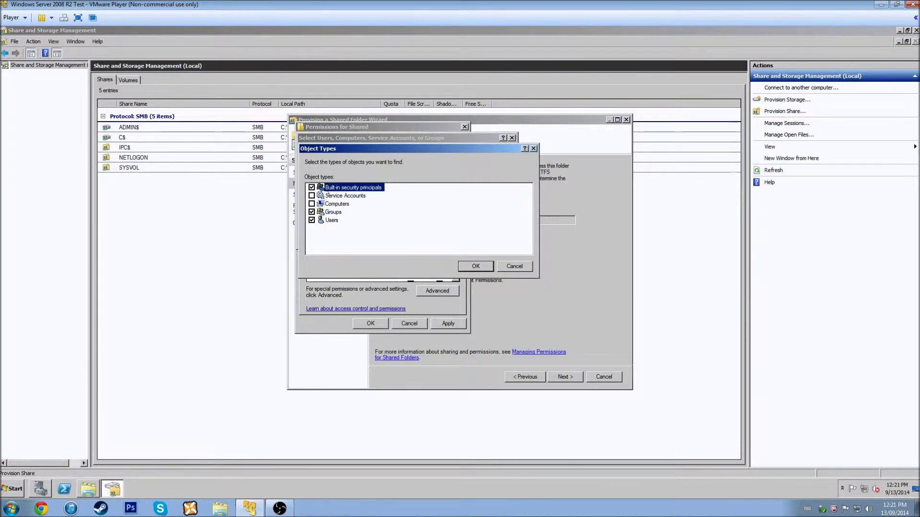
{"action": "left_click", "coordinate": [311, 204]}
{"action": "left_click", "coordinate": [312, 204]}
{"action": "left_click", "coordinate": [475, 265]}
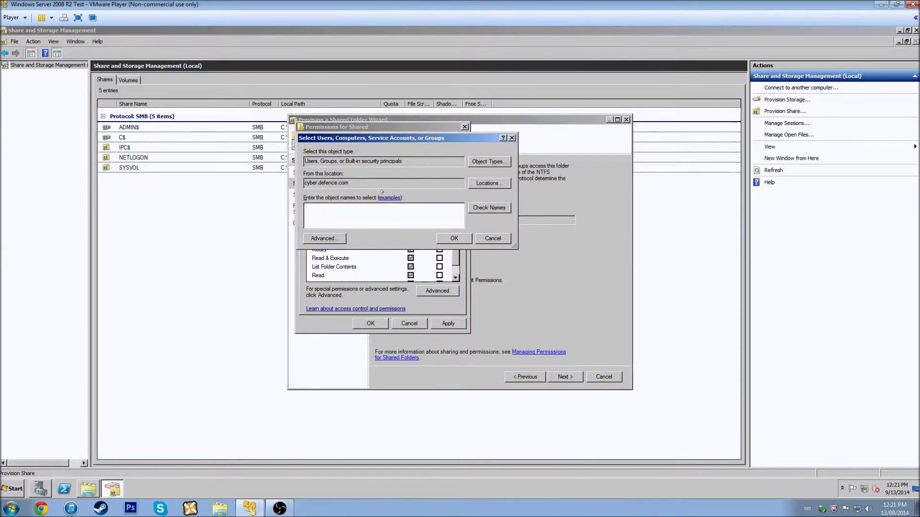
- Try checking the user's account name against cyber.defence.com, clear it, and review the search locations again
{"action": "type", "text": "joey"}
{"action": "left_click", "coordinate": [506, 206]}
{"action": "key", "text": "BackSpace"}
{"action": "left_click", "coordinate": [489, 183]}
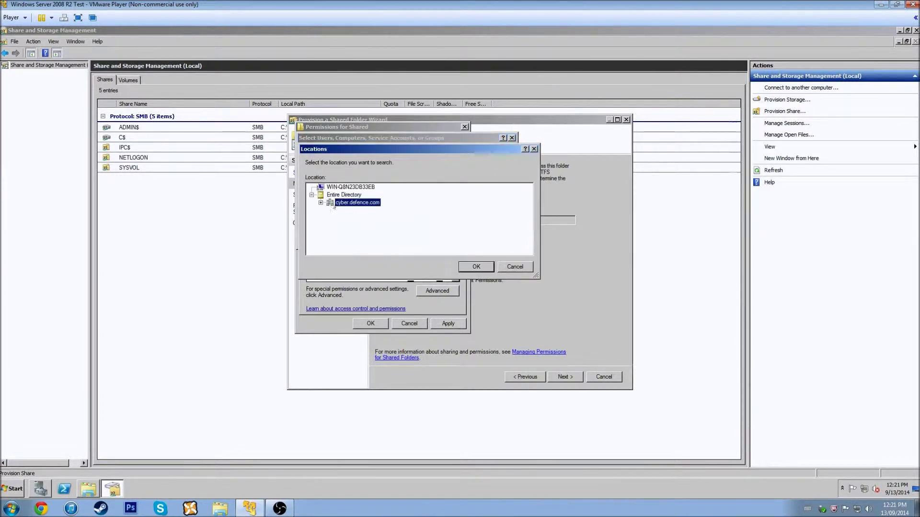
{"action": "left_click", "coordinate": [515, 267]}
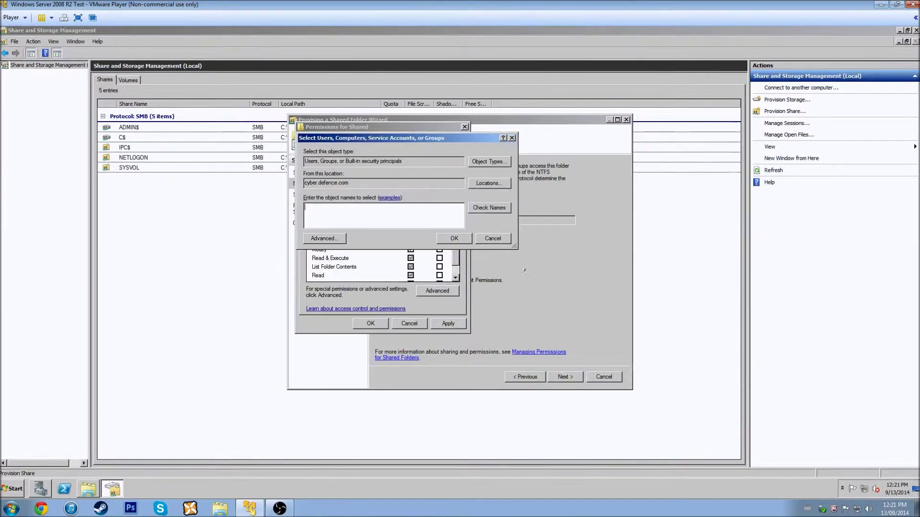
- Limit the object types to groups and built-in security principals, and try checking the user's account name
{"action": "left_click", "coordinate": [489, 160]}
{"action": "left_click", "coordinate": [311, 212]}
{"action": "left_click", "coordinate": [312, 212]}
{"action": "left_click", "coordinate": [474, 266]}
{"action": "type", "text": "joe"}
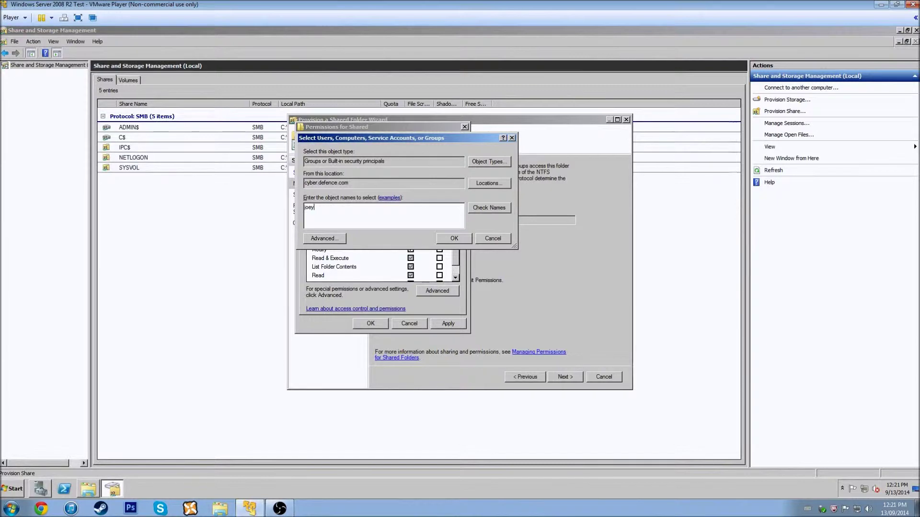
{"action": "left_click", "coordinate": [479, 209]}
{"action": "left_click", "coordinate": [503, 285]}
- Include Users in the object types, check the entered name, and add that user to the Shared folder's permissions
{"action": "left_click", "coordinate": [488, 162]}
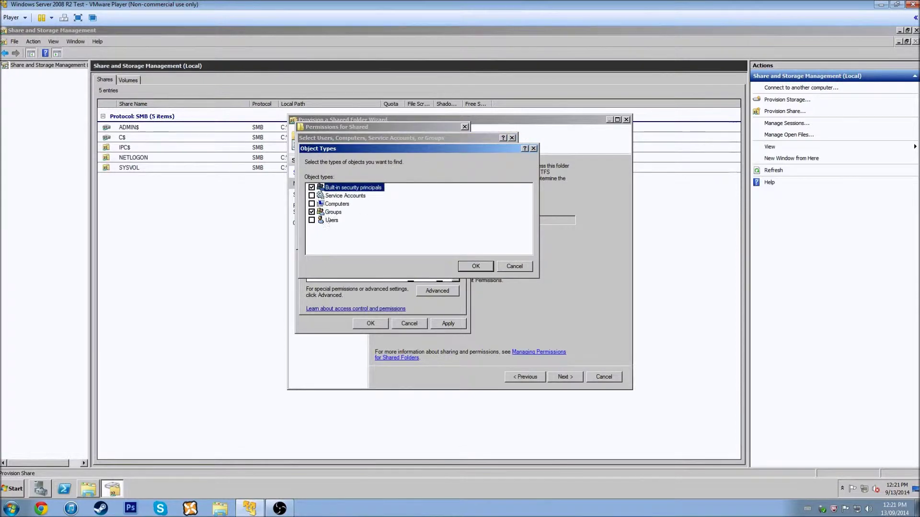
{"action": "left_click", "coordinate": [331, 220]}
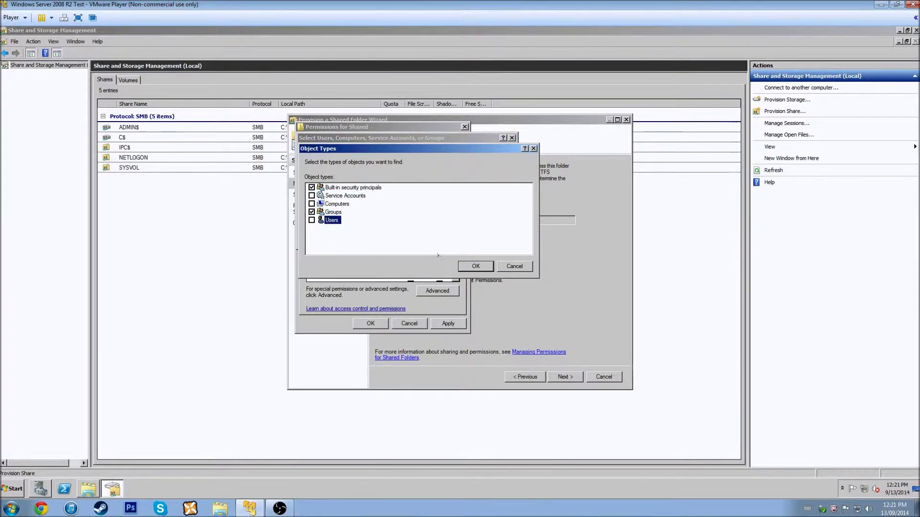
{"action": "left_click", "coordinate": [476, 266]}
{"action": "left_click", "coordinate": [489, 208]}
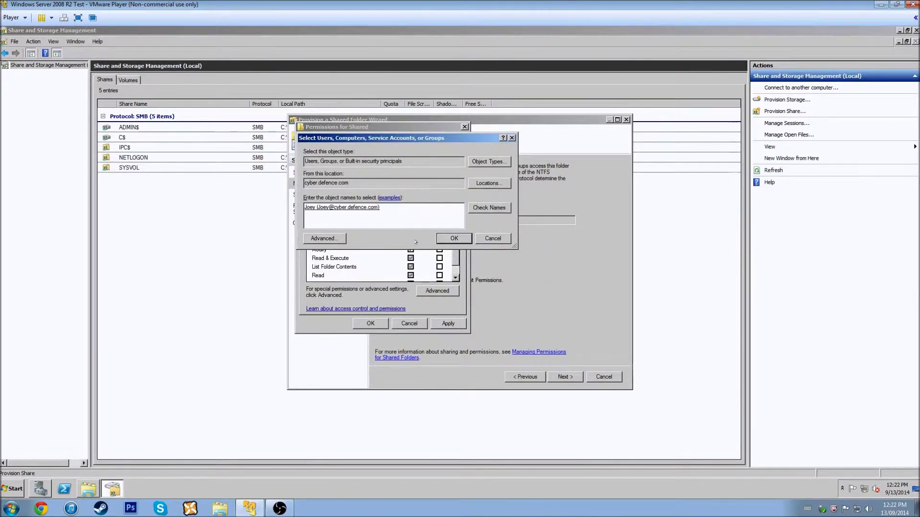
{"action": "left_click", "coordinate": [460, 238]}
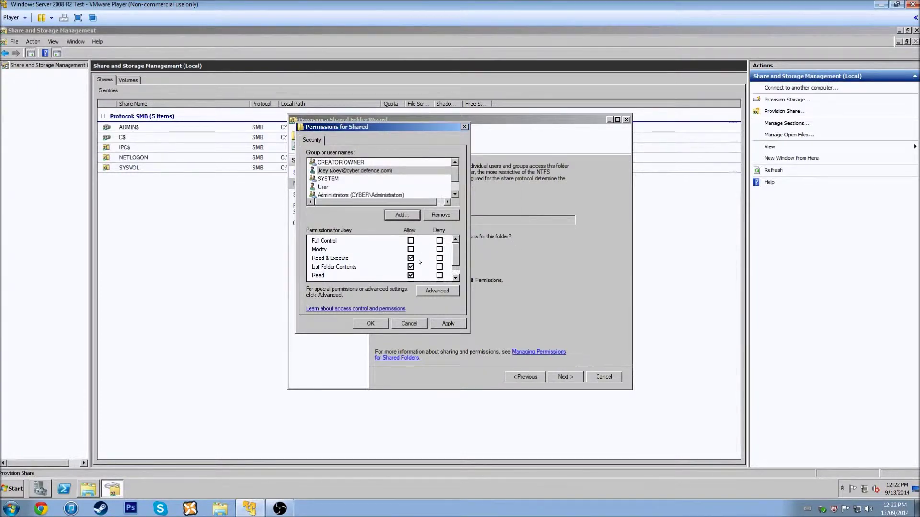
- Review the added user's NTFS permissions on the Shared folder, and apply them with Read & Execute, List Folder Contents and Read allowed
{"action": "scroll", "coordinate": [453, 262], "scroll_direction": "down", "scroll_amount": 2}
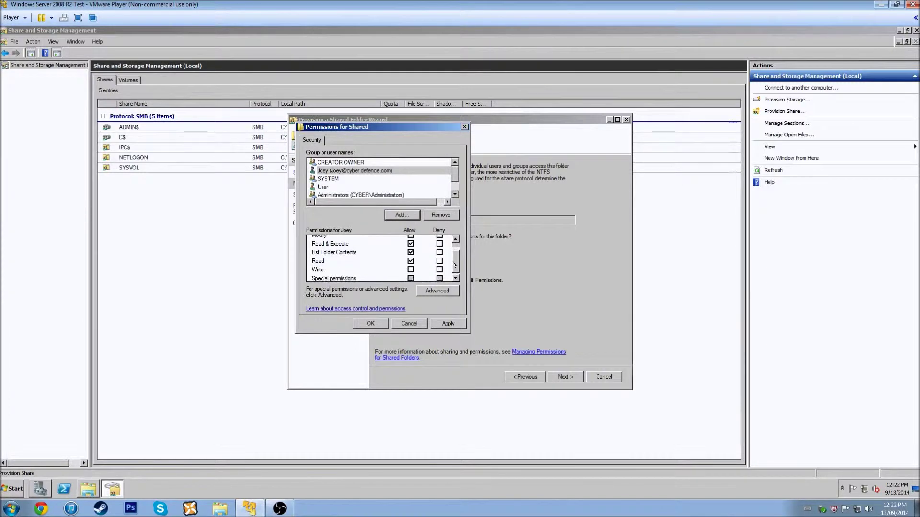
{"action": "scroll", "coordinate": [455, 266], "scroll_direction": "up", "scroll_amount": 1}
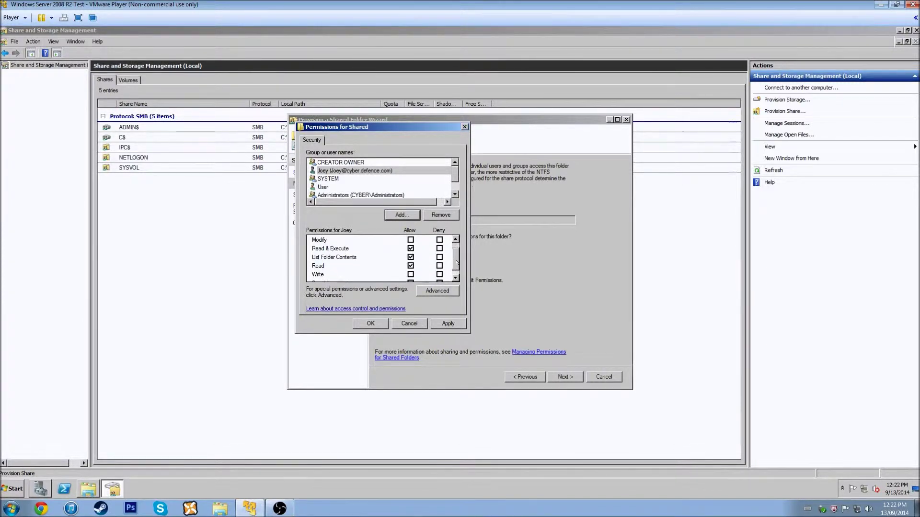
{"action": "scroll", "coordinate": [459, 265], "scroll_direction": "down", "scroll_amount": 1}
{"action": "scroll", "coordinate": [462, 263], "scroll_direction": "up", "scroll_amount": 2}
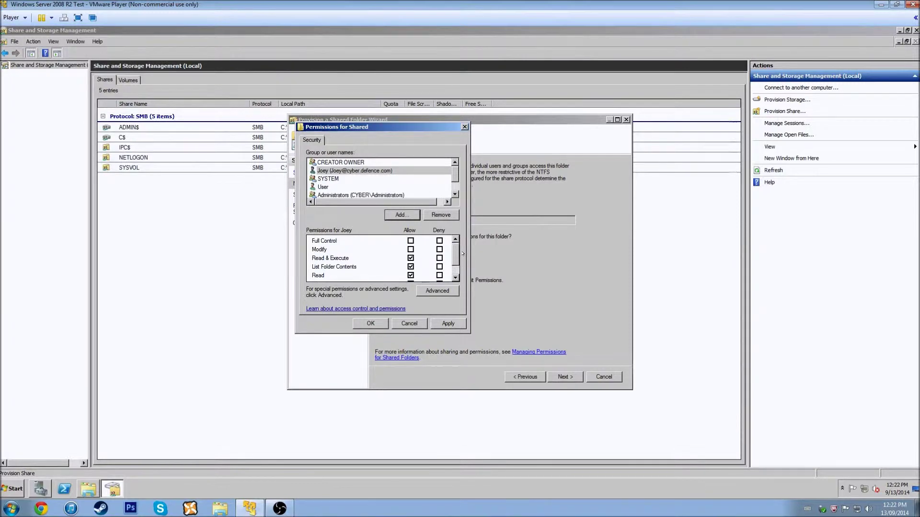
{"action": "left_click", "coordinate": [441, 325]}
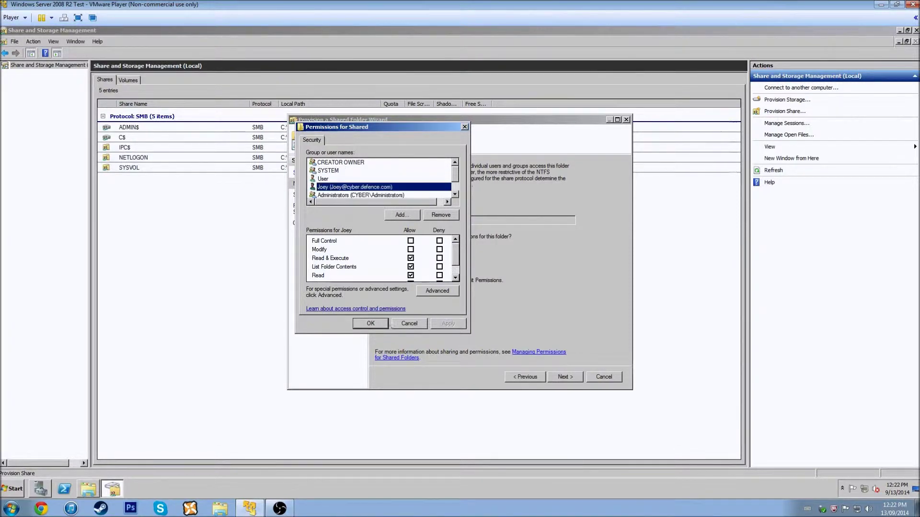
{"action": "left_click", "coordinate": [370, 323]}
- Keep SMB as the share protocol with the share name Shared, and set the share's user limit to 5
{"action": "left_click", "coordinate": [563, 377]}
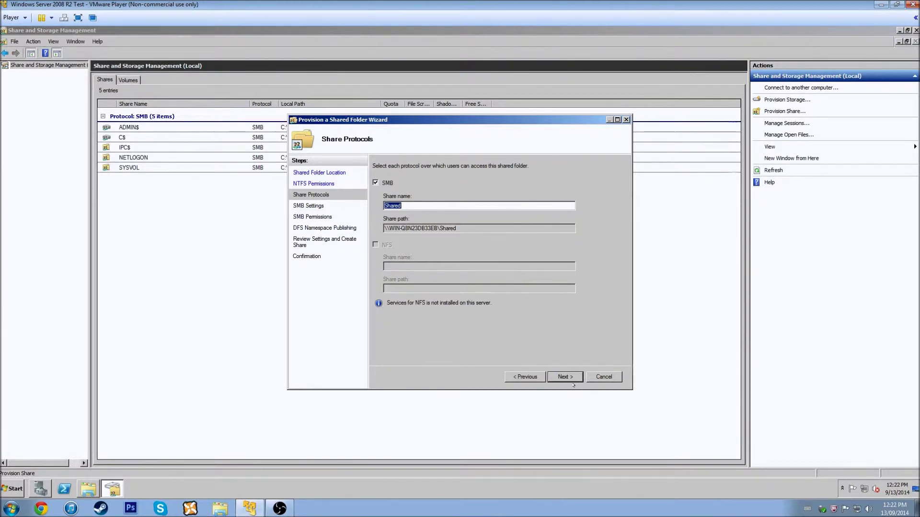
{"action": "left_click", "coordinate": [558, 375]}
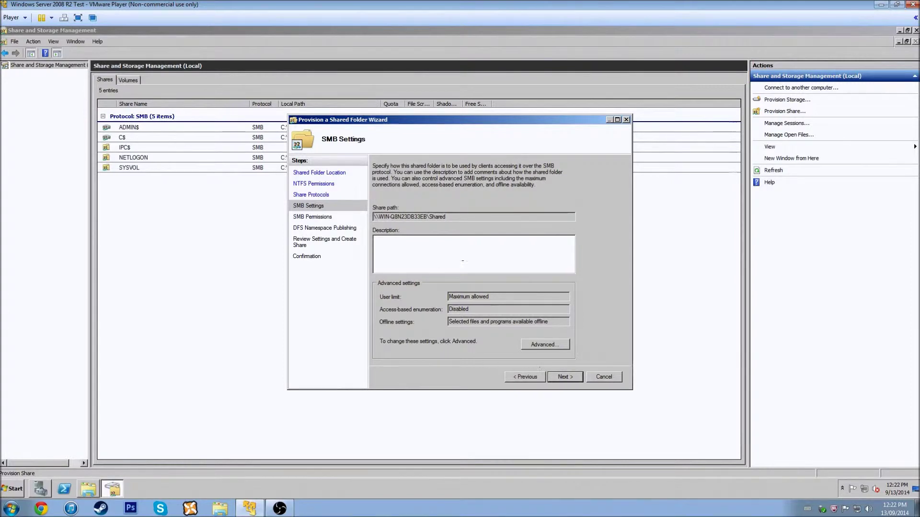
{"action": "left_click", "coordinate": [550, 346]}
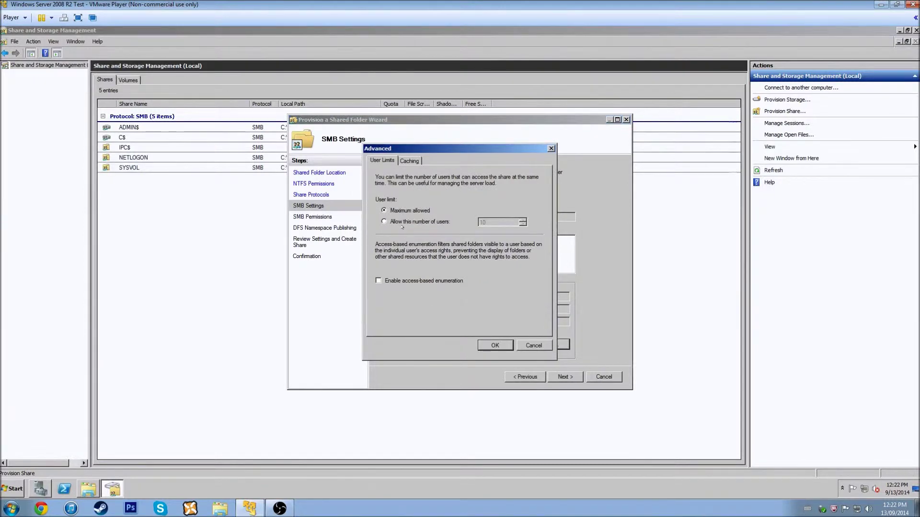
{"action": "left_click", "coordinate": [427, 222]}
{"action": "left_click", "coordinate": [409, 160]}
{"action": "left_click", "coordinate": [382, 160]}
{"action": "key", "text": "Tab"}
{"action": "key", "text": "Tab"}
{"action": "type", "text": "5"}
{"action": "left_click", "coordinate": [493, 341]}
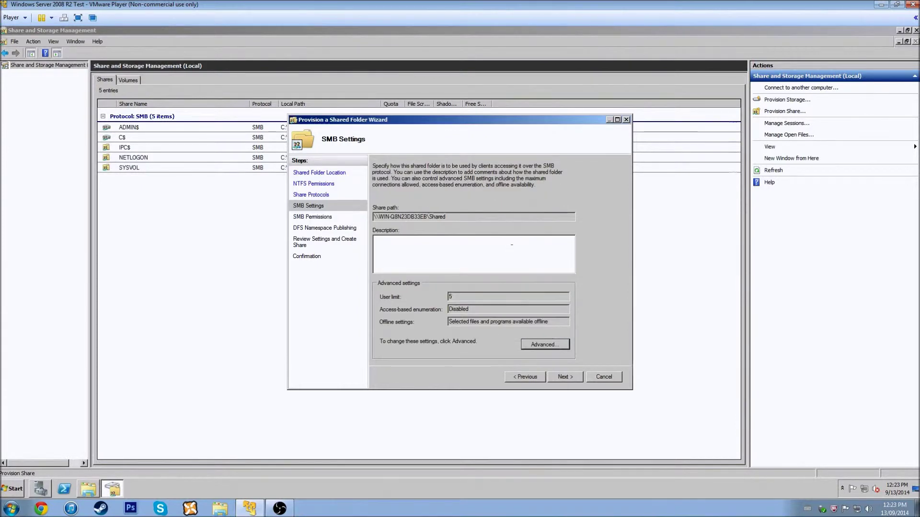
- Choose custom share permissions for users and groups, and remove the allowed Read permission from Everyone
{"action": "left_click", "coordinate": [566, 377]}
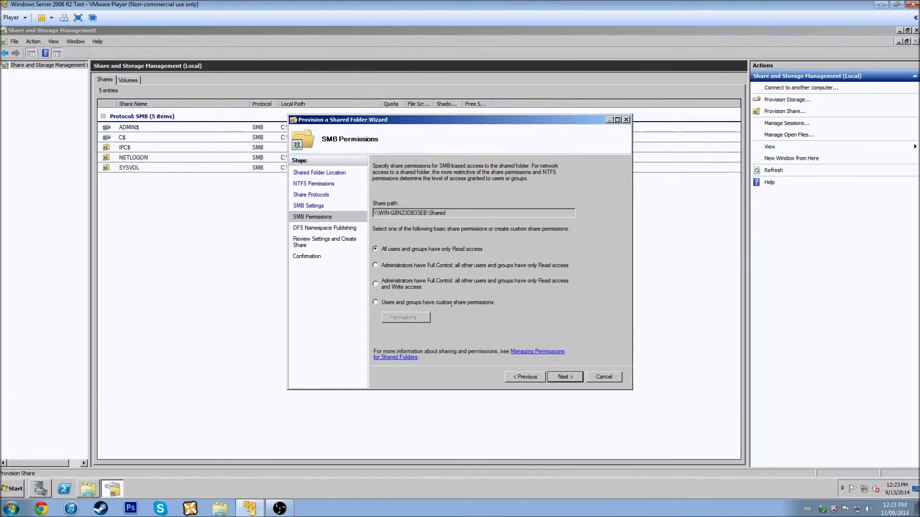
{"action": "left_click", "coordinate": [451, 304]}
{"action": "left_click", "coordinate": [411, 317]}
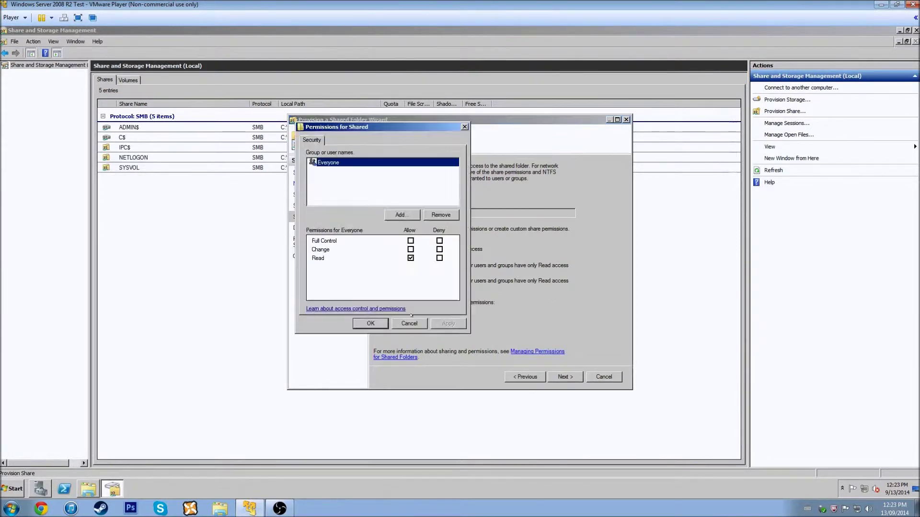
{"action": "left_click", "coordinate": [410, 257]}
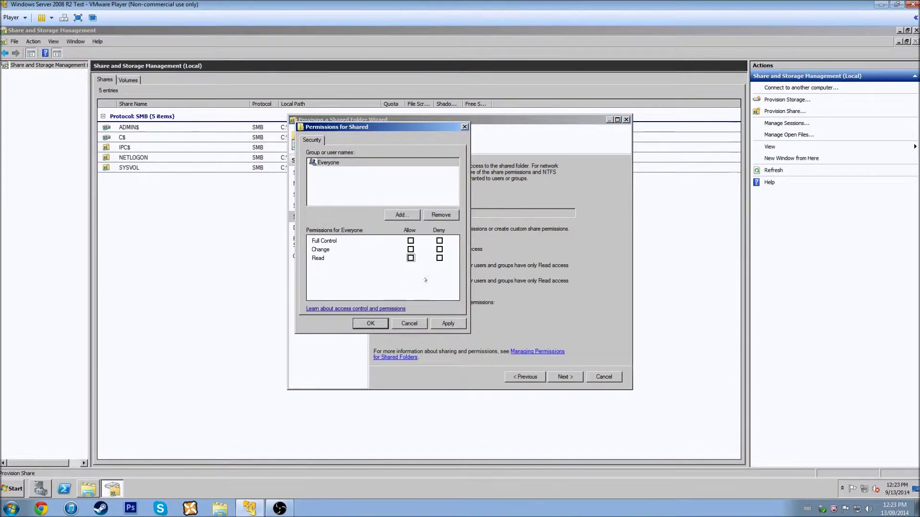
{"action": "left_click", "coordinate": [439, 240]}
{"action": "left_click", "coordinate": [439, 250]}
{"action": "left_click", "coordinate": [440, 257]}
- Add the domain user to the share permissions, checking the account name against cyber.defence.com
{"action": "left_click", "coordinate": [391, 214]}
{"action": "type", "text": "joey"}
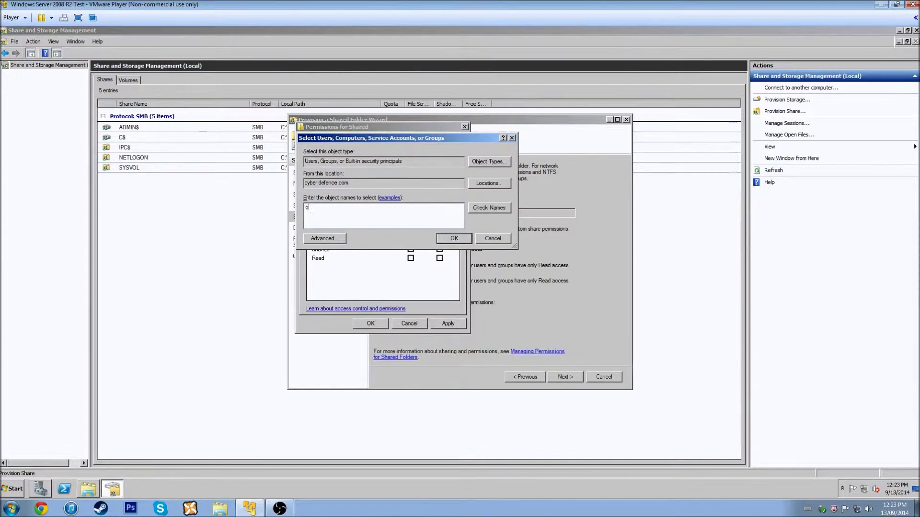
{"action": "left_click", "coordinate": [492, 204]}
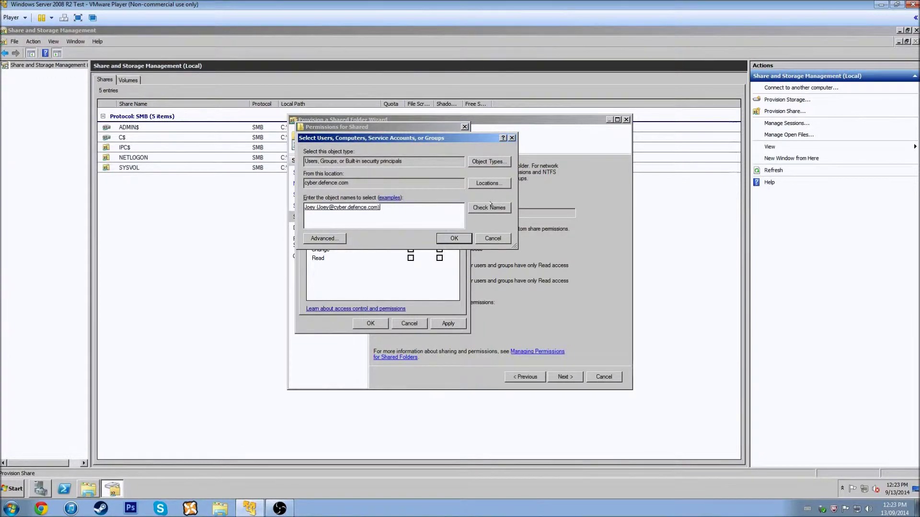
{"action": "left_click", "coordinate": [451, 237]}
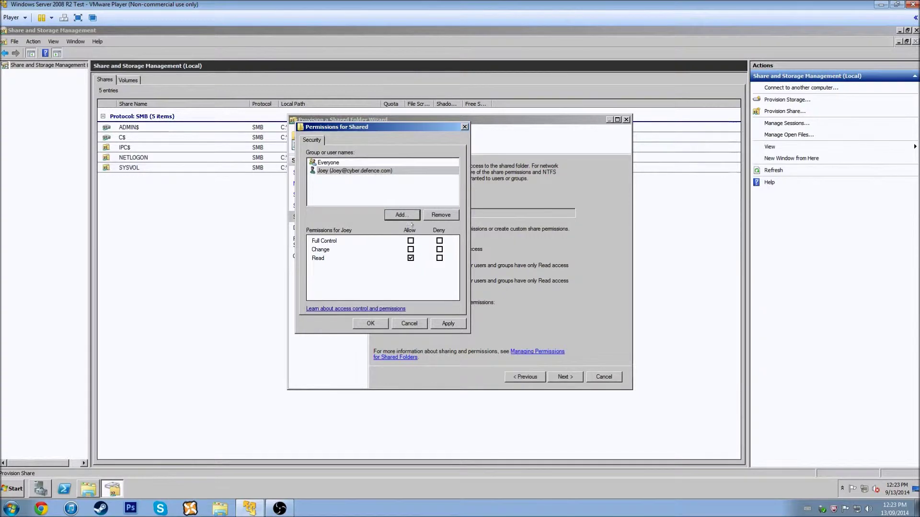
- Add the Administrators group to the share permissions, allow it Full Control, and apply the changes
{"action": "left_click", "coordinate": [401, 215]}
{"action": "type", "text": "ad"}
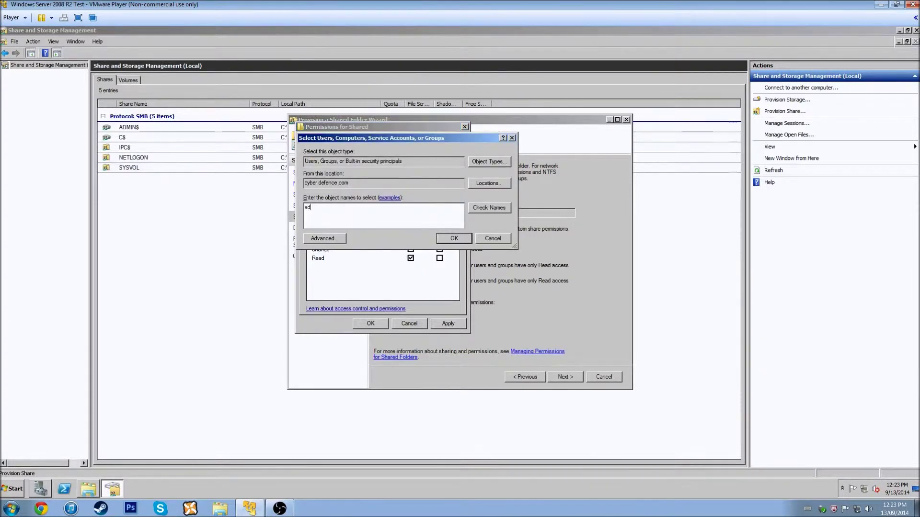
{"action": "type", "text": "ministrators"}
{"action": "left_click", "coordinate": [489, 208]}
{"action": "left_click", "coordinate": [460, 239]}
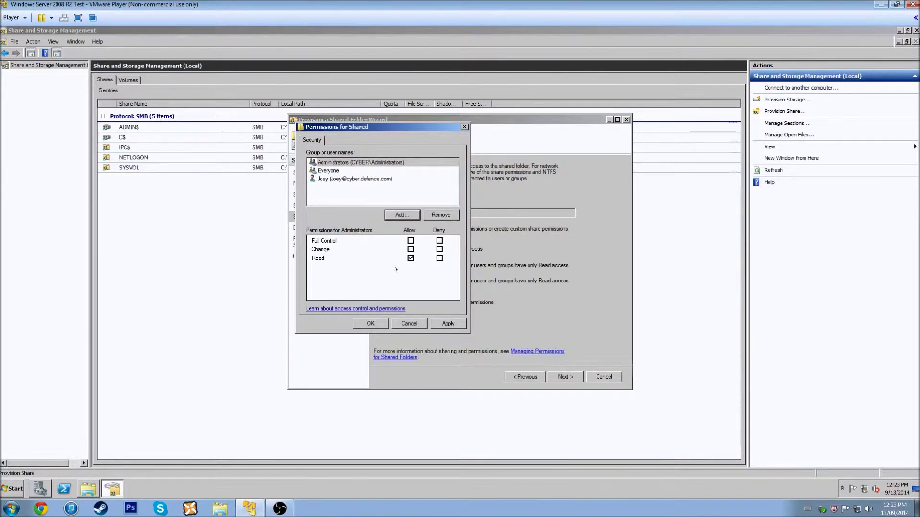
{"action": "left_click", "coordinate": [411, 241]}
{"action": "left_click", "coordinate": [448, 324]}
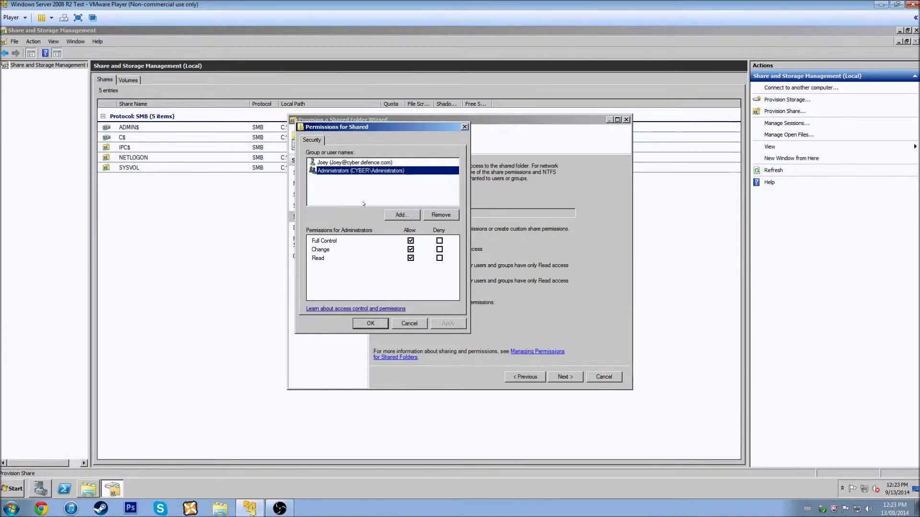
- Try allowing the added user Full Control of the share, and reduce the access back to Read only
{"action": "left_click", "coordinate": [358, 162]}
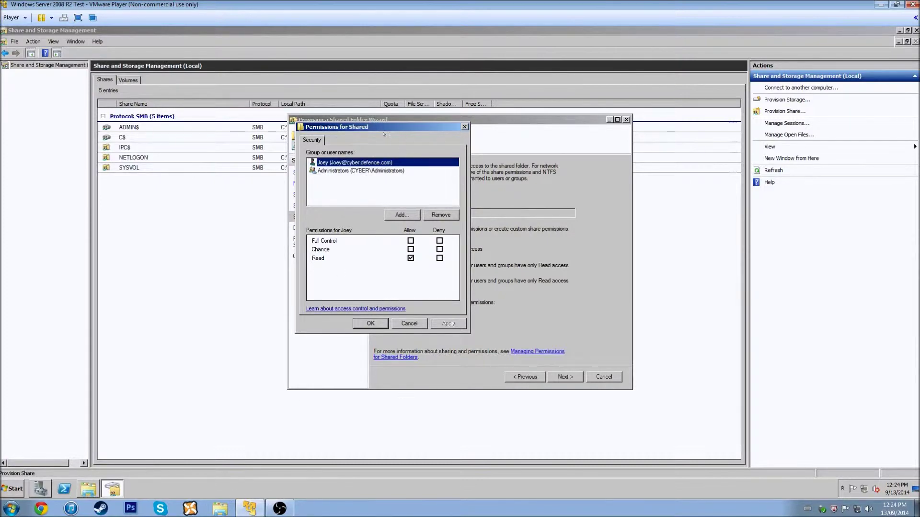
{"action": "left_click_drag", "start_coordinate": [387, 127], "coordinate": [171, 172]}
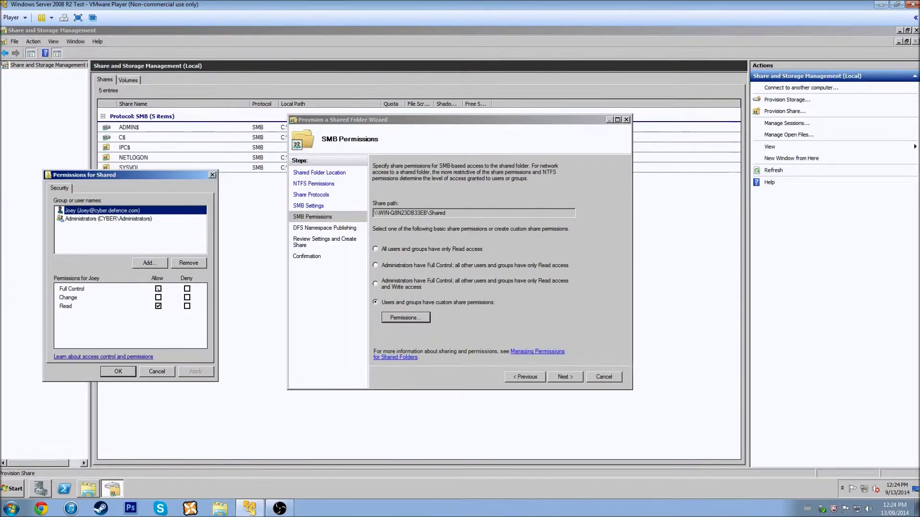
{"action": "left_click", "coordinate": [158, 289]}
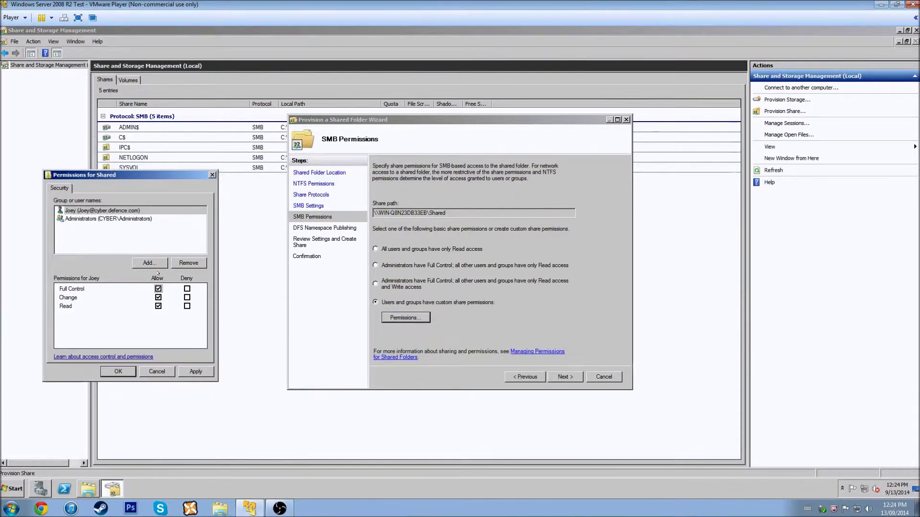
{"action": "left_click", "coordinate": [158, 298]}
{"action": "left_click", "coordinate": [198, 372]}
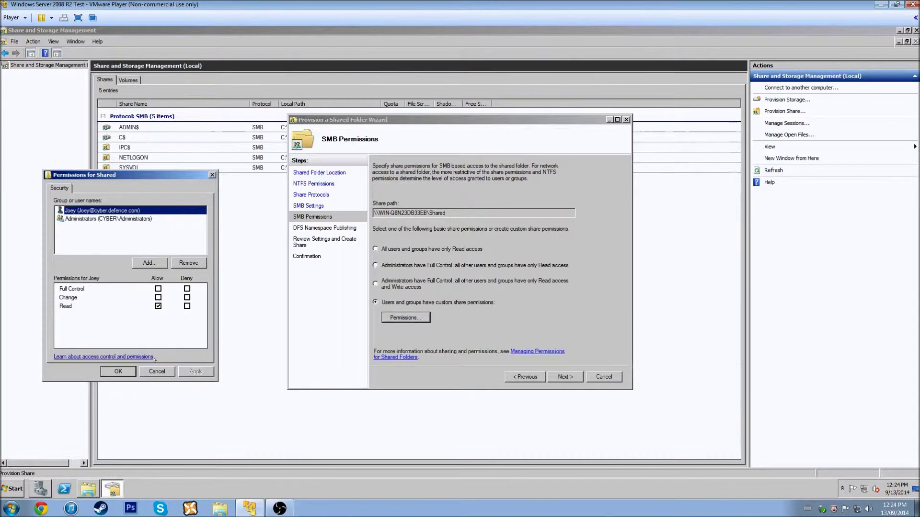
- Accept the custom share permissions, skip DFS namespace publishing, create the Shared share, and close the wizard
{"action": "left_click", "coordinate": [121, 370]}
{"action": "left_click", "coordinate": [554, 377]}
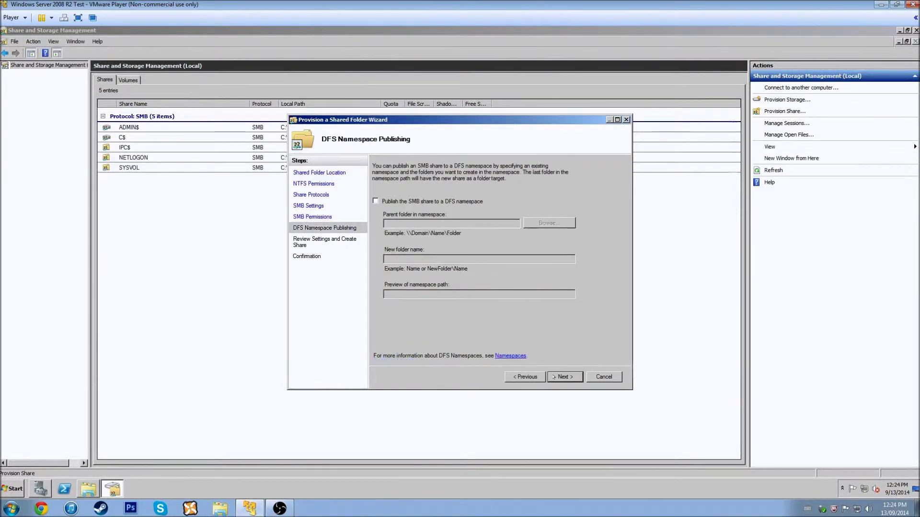
{"action": "left_click", "coordinate": [554, 377]}
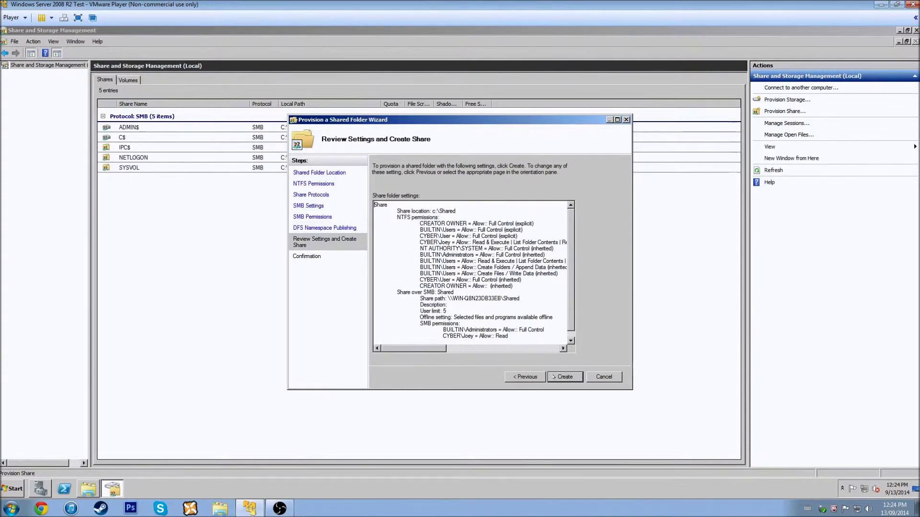
{"action": "left_click", "coordinate": [554, 377]}
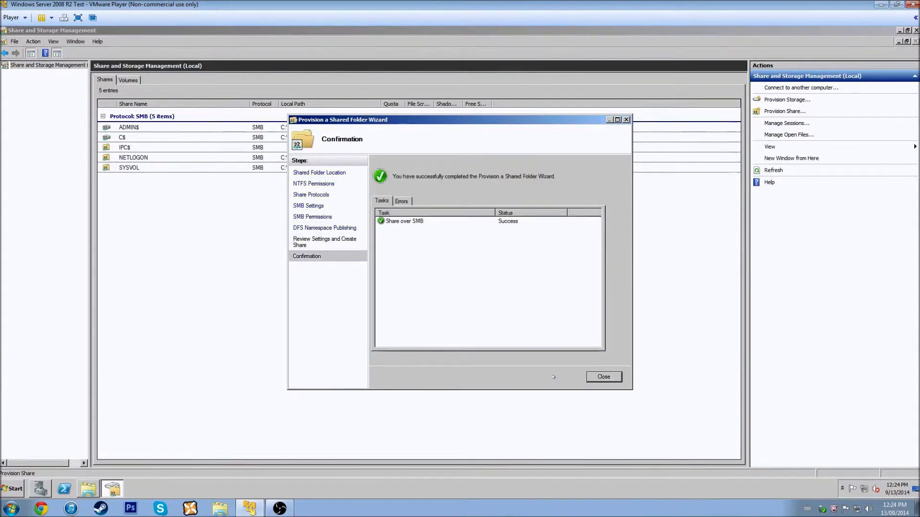
{"action": "left_click", "coordinate": [603, 377]}
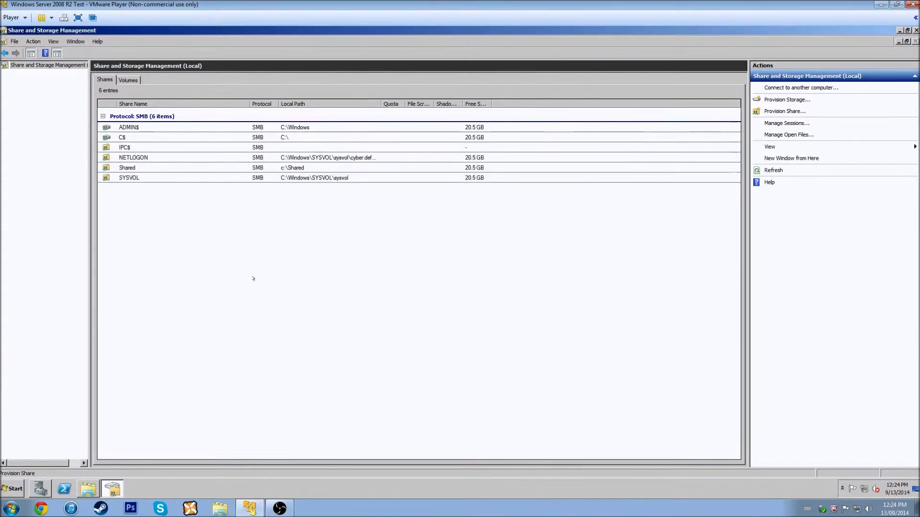
- Review the sharing and permissions properties of the Shared share
{"action": "right_click", "coordinate": [211, 168]}
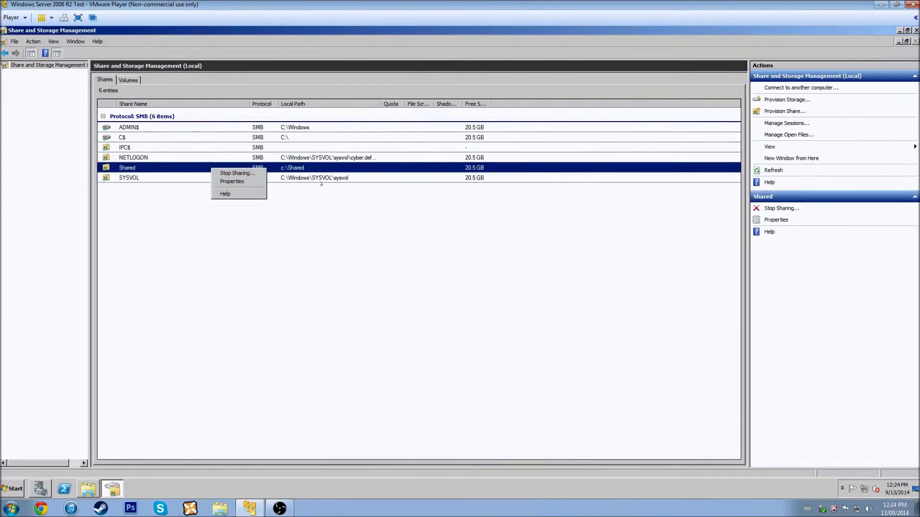
{"action": "left_click", "coordinate": [235, 181]}
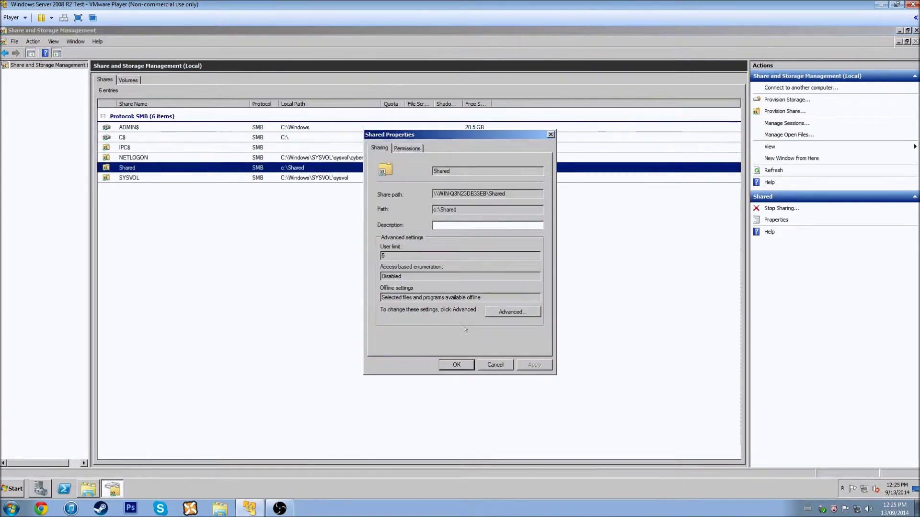
{"action": "left_click", "coordinate": [403, 148]}
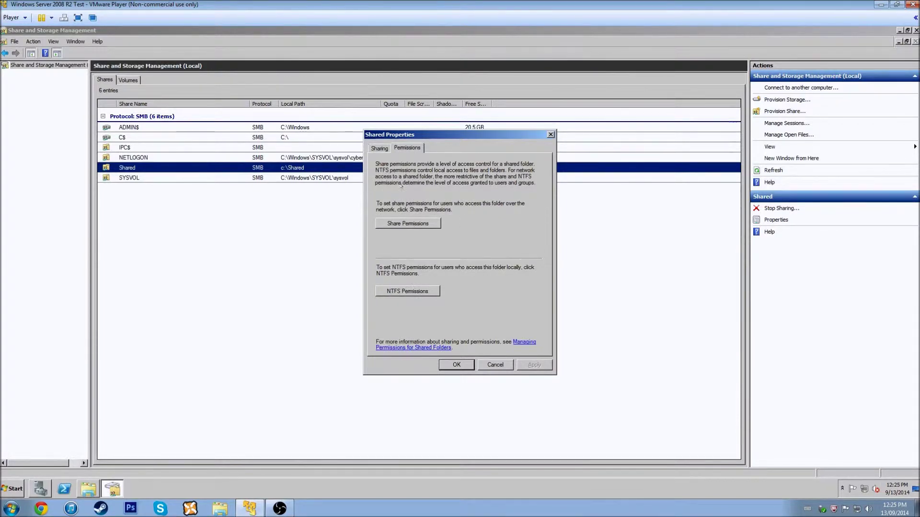
{"action": "left_click", "coordinate": [371, 146]}
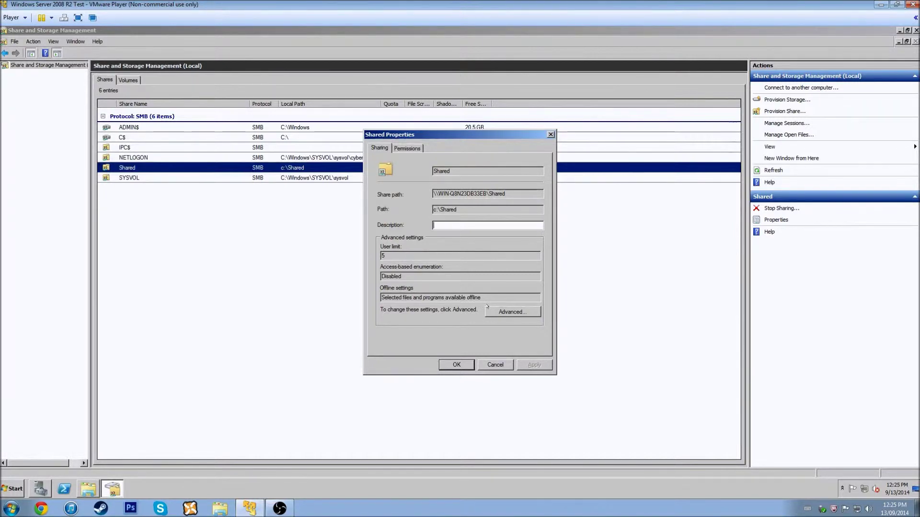
{"action": "left_click", "coordinate": [551, 135]}
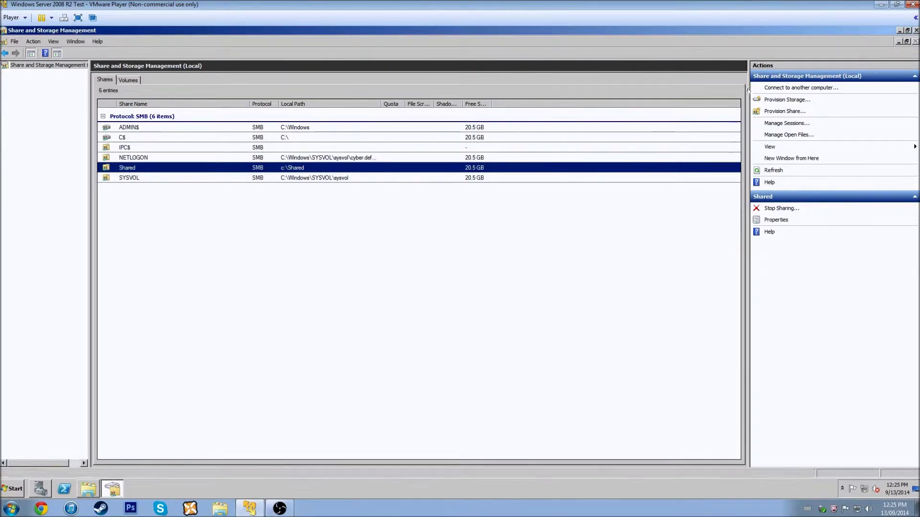
- Check the current sessions and the open files on the server's shared folders
{"action": "left_click", "coordinate": [797, 123]}
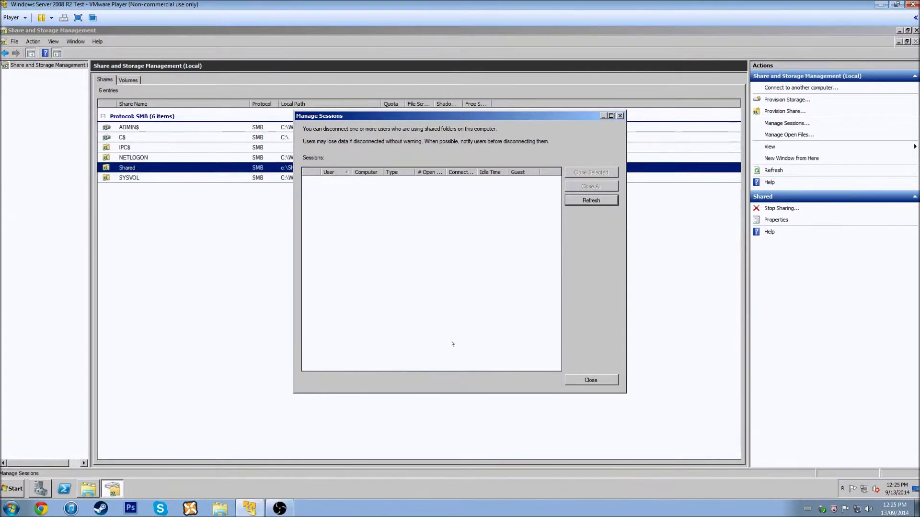
{"action": "left_click", "coordinate": [620, 115]}
{"action": "left_click", "coordinate": [789, 134]}
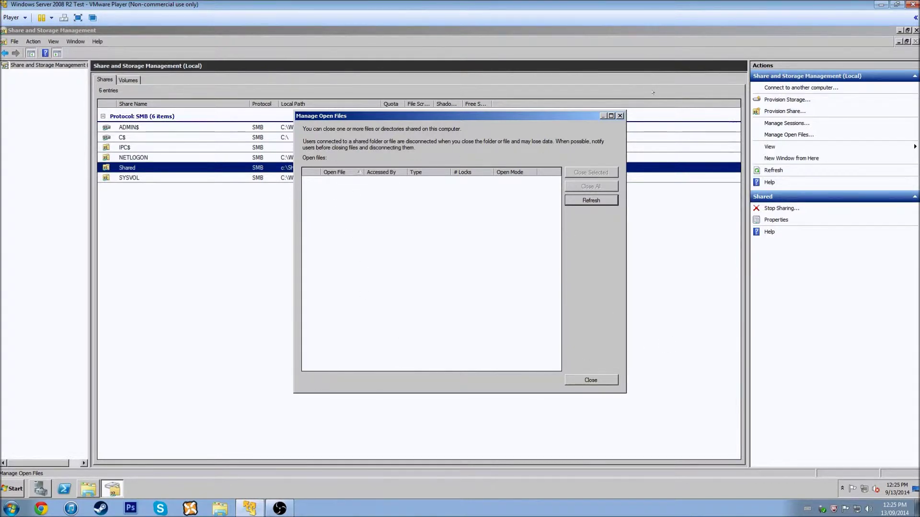
{"action": "left_click", "coordinate": [621, 116]}
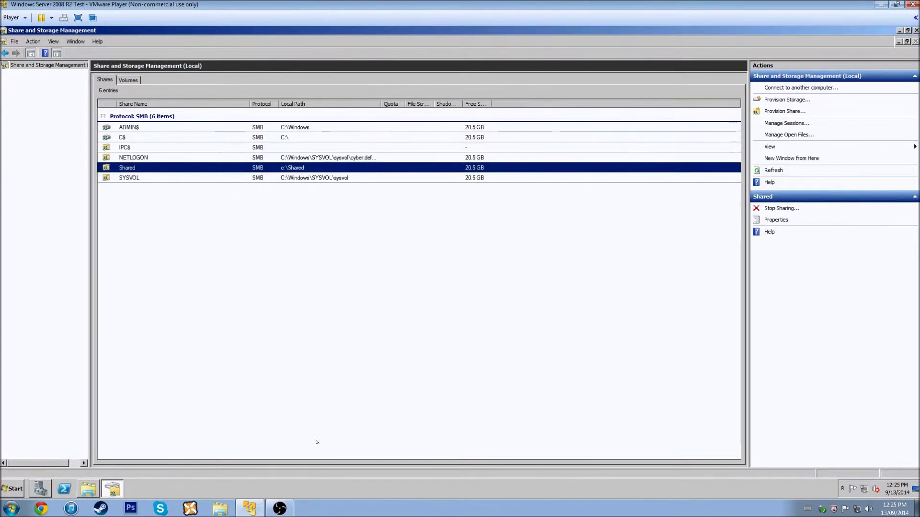
- Minimize Share and Storage Management and the Local Disk (C:) window to return to Server Manager
{"action": "mouse_move", "coordinate": [88, 489]}
{"action": "left_click", "coordinate": [900, 30]}
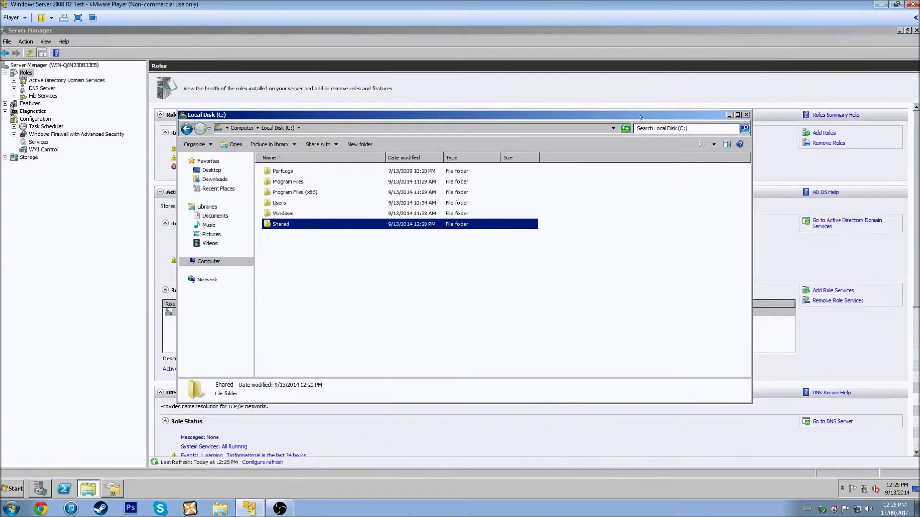
{"action": "left_click", "coordinate": [727, 115]}
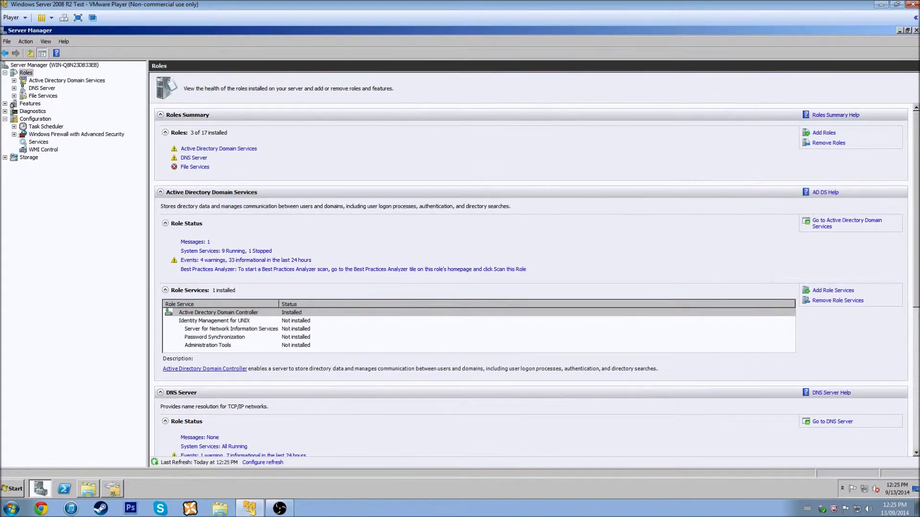
- Check the Group Policy Management node under the server's features in Server Manager
{"action": "left_click", "coordinate": [5, 104]}
{"action": "left_click", "coordinate": [21, 111]}
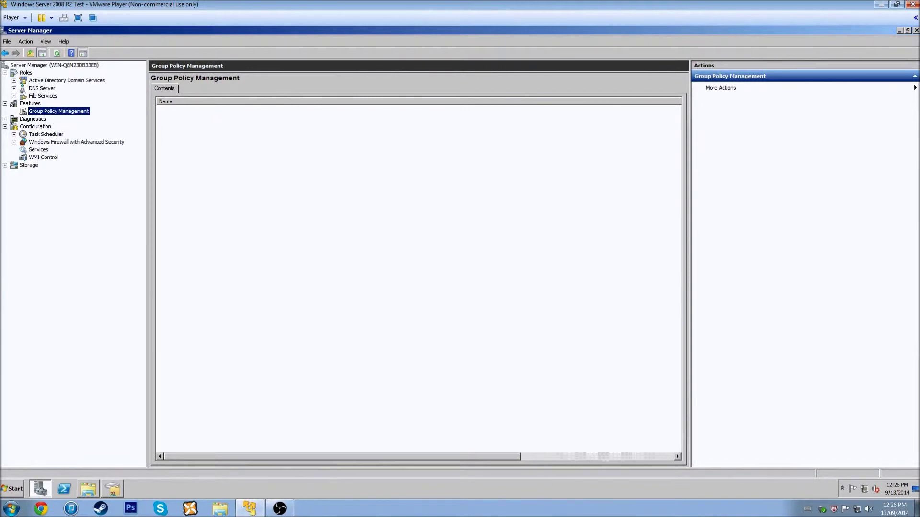
{"action": "right_click", "coordinate": [65, 111]}
{"action": "left_click", "coordinate": [73, 263]}
- Open the standalone Group Policy Management console and expand the forest down to the contents of the cyber.defence.com domain
{"action": "left_click", "coordinate": [12, 489]}
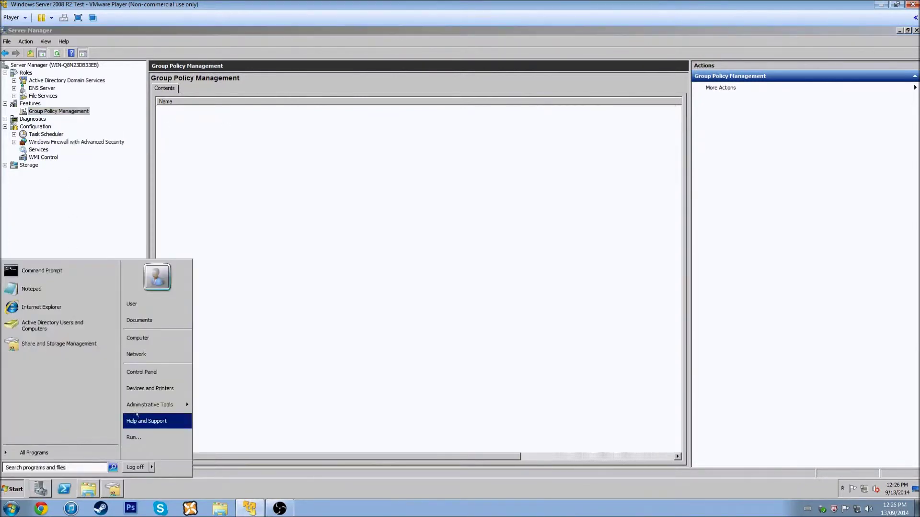
{"action": "mouse_move", "coordinate": [147, 404]}
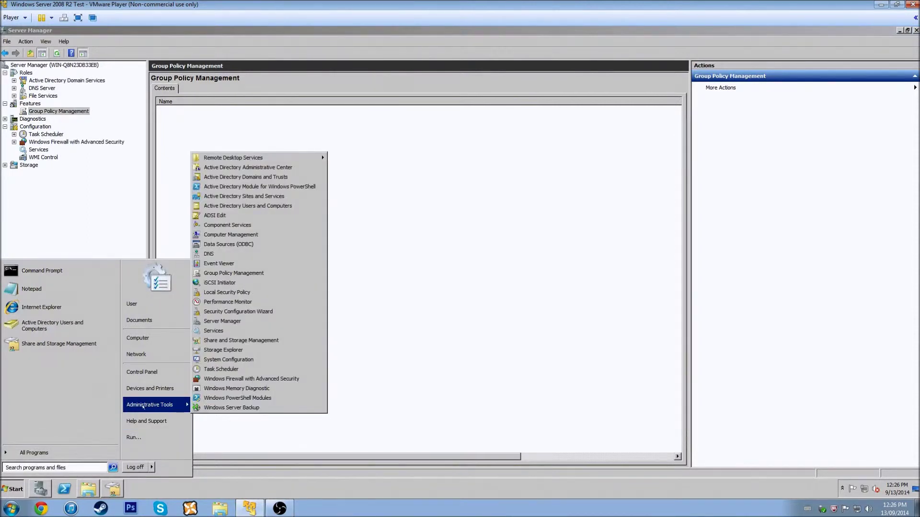
{"action": "left_click", "coordinate": [247, 272]}
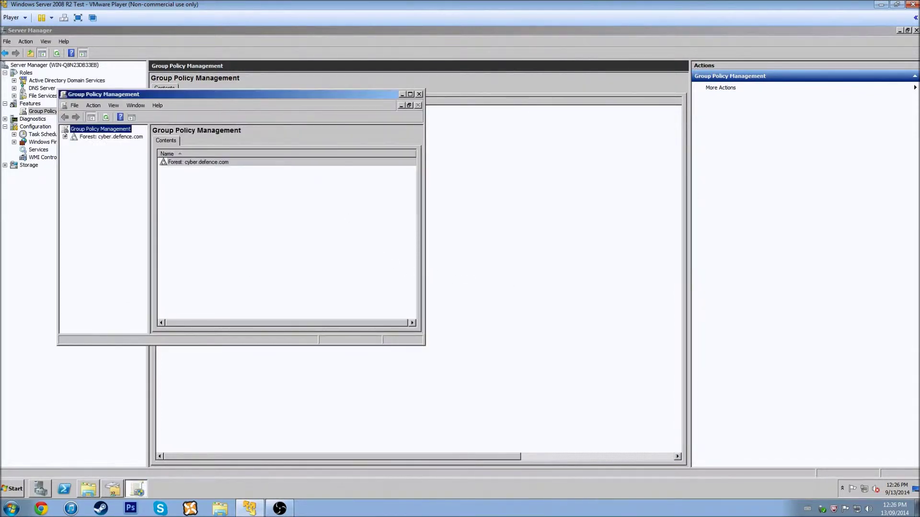
{"action": "left_click", "coordinate": [98, 144]}
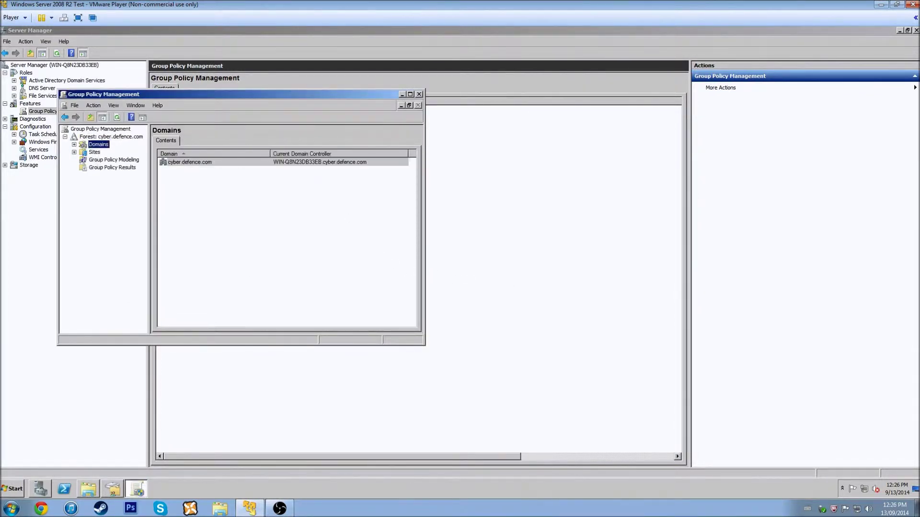
{"action": "left_click", "coordinate": [74, 144]}
{"action": "left_click", "coordinate": [120, 152]}
{"action": "left_click", "coordinate": [83, 152]}
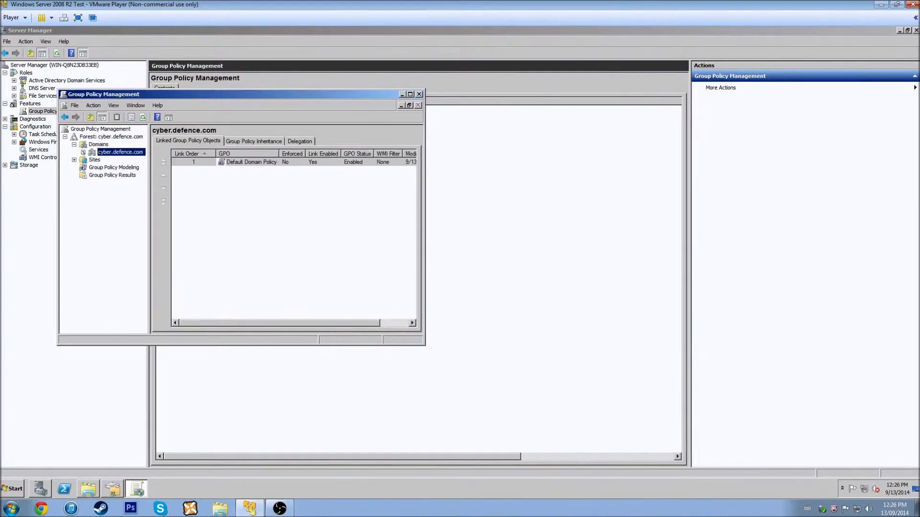
- Open the Default Domain Policy link, maximize the console, and widen the console tree to show full names
{"action": "left_click", "coordinate": [124, 160]}
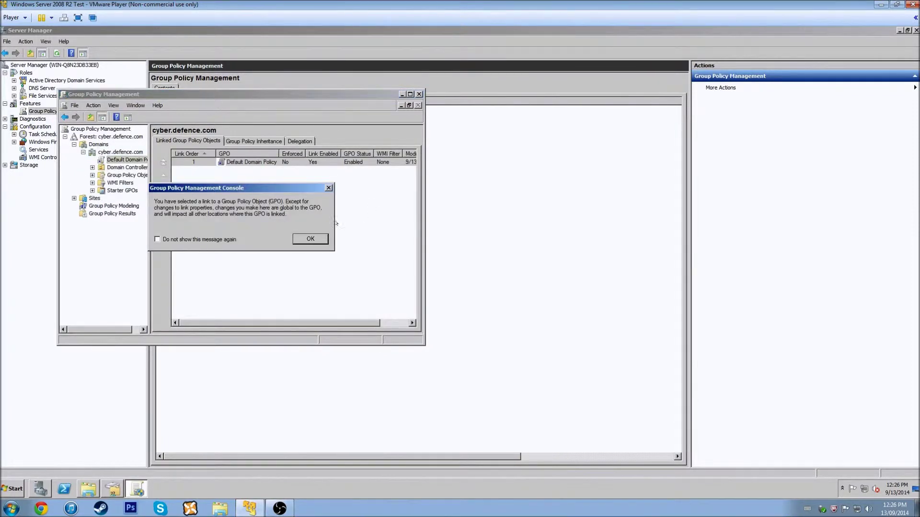
{"action": "left_click", "coordinate": [316, 239]}
{"action": "double_click", "coordinate": [305, 94]}
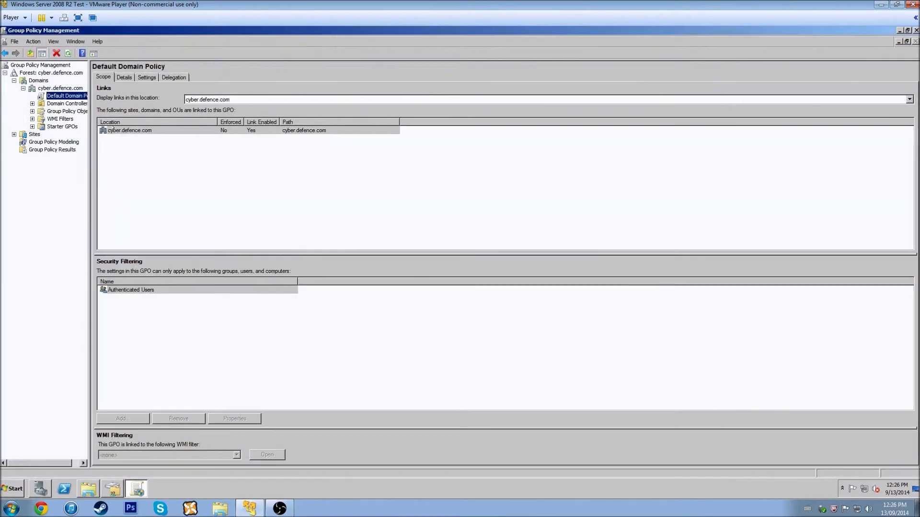
{"action": "left_click_drag", "start_coordinate": [90, 123], "coordinate": [200, 123]}
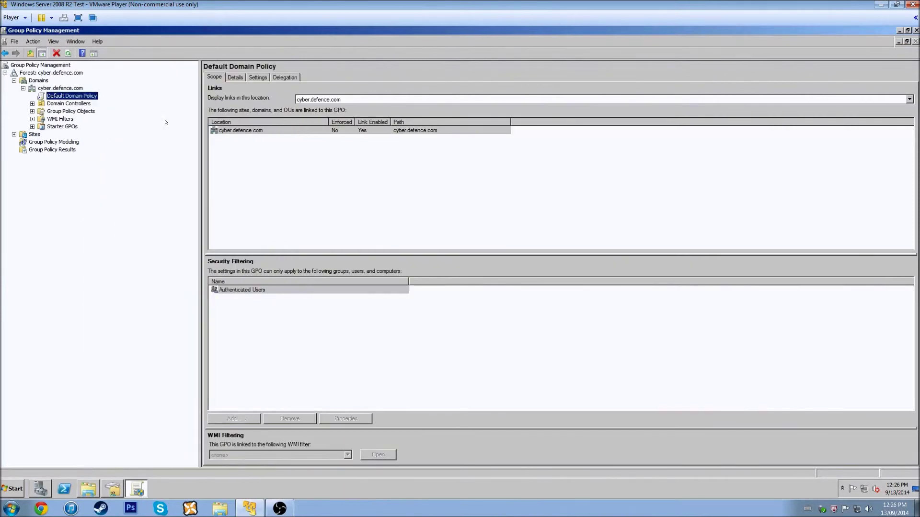
- Check the delegation of the Default Domain Policy and bring up its settings report, dismissing the security notice
{"action": "right_click", "coordinate": [81, 95]}
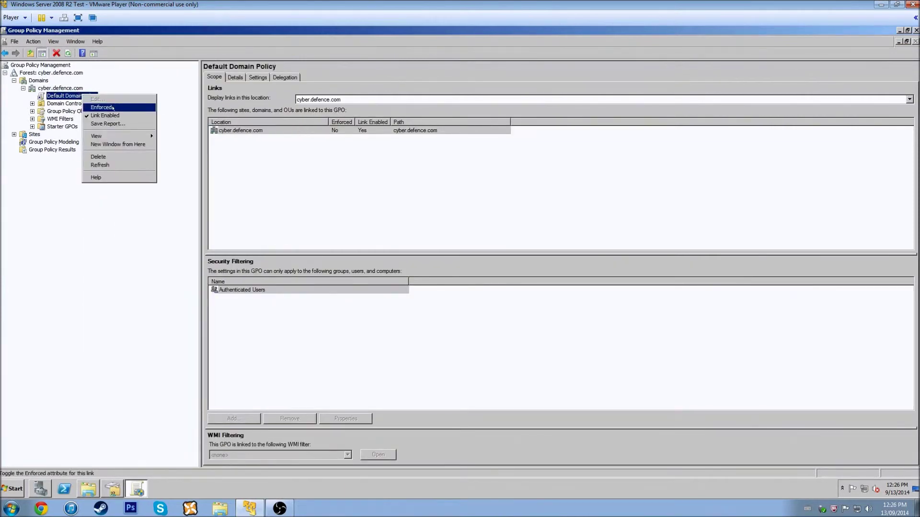
{"action": "left_click", "coordinate": [285, 77]}
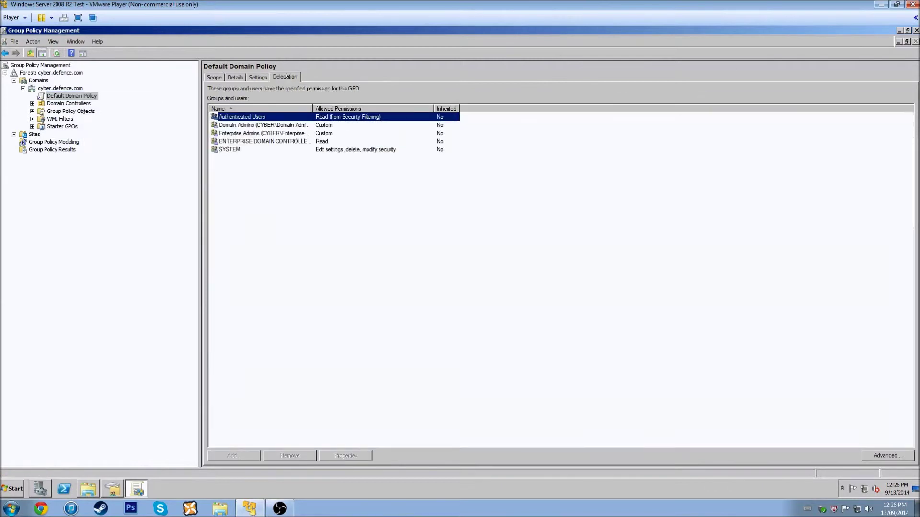
{"action": "left_click", "coordinate": [257, 77]}
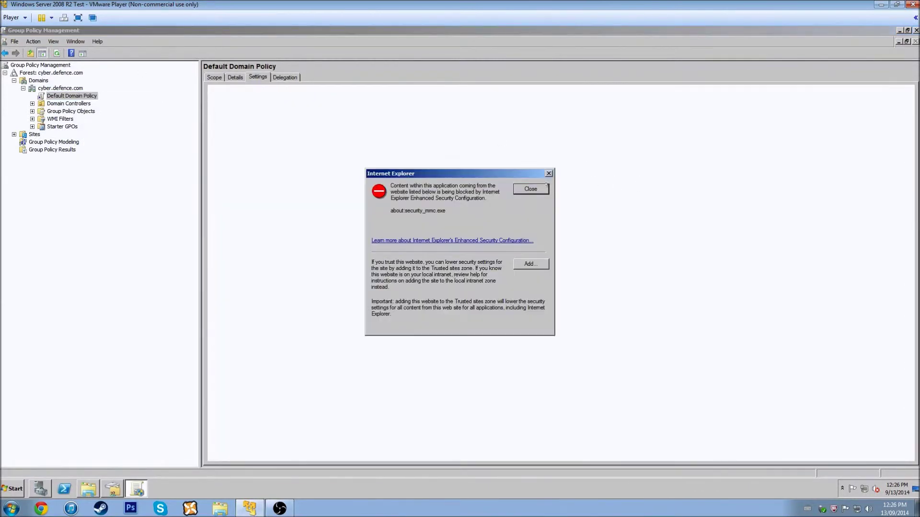
{"action": "left_click", "coordinate": [530, 189]}
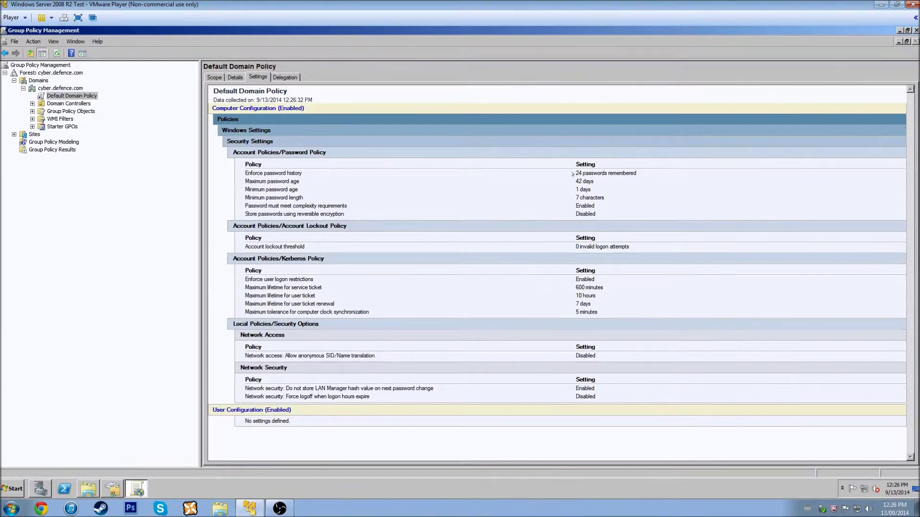
- Examine the password, account lockout and Kerberos policies in the Default Domain Policy settings report
{"action": "left_click_drag", "start_coordinate": [572, 174], "coordinate": [636, 174]}
{"action": "left_click_drag", "start_coordinate": [264, 173], "coordinate": [601, 191]}
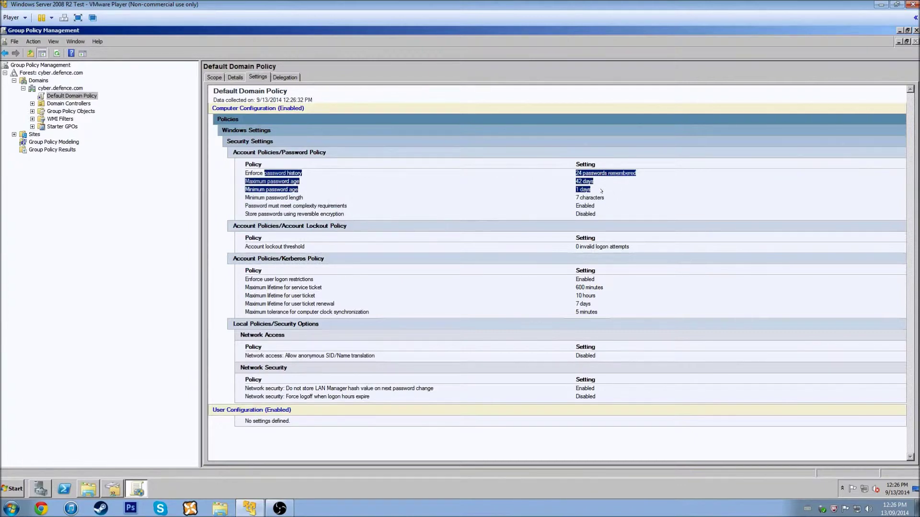
{"action": "left_click", "coordinate": [458, 198]}
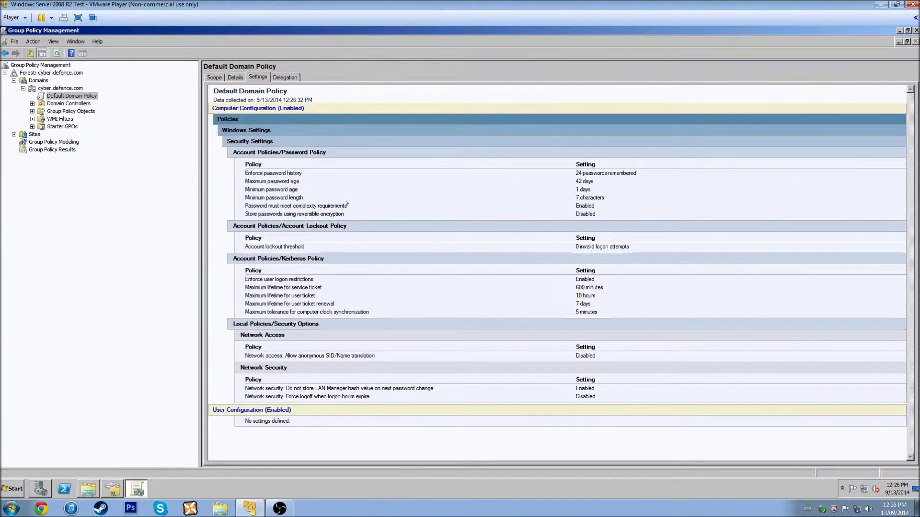
{"action": "left_click_drag", "start_coordinate": [244, 198], "coordinate": [605, 197]}
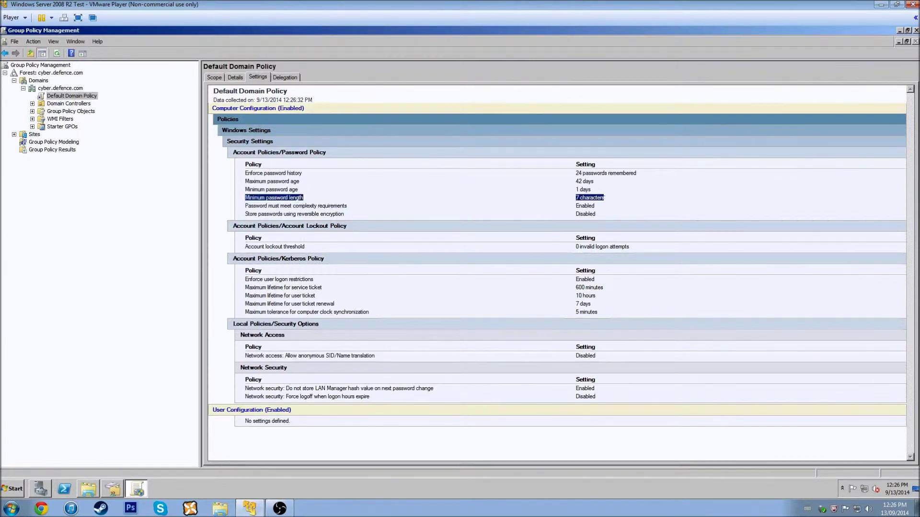
{"action": "left_click_drag", "start_coordinate": [245, 205], "coordinate": [594, 205]}
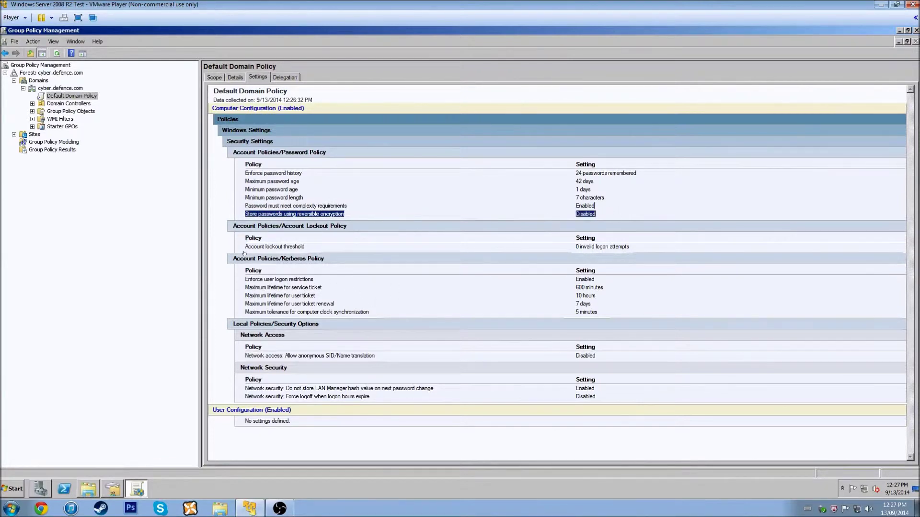
{"action": "left_click_drag", "start_coordinate": [244, 247], "coordinate": [658, 324]}
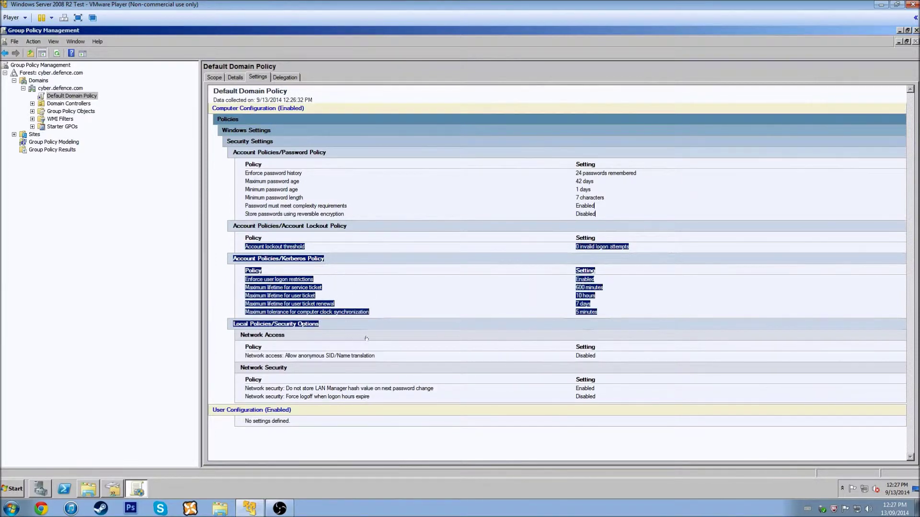
{"action": "left_click", "coordinate": [297, 334]}
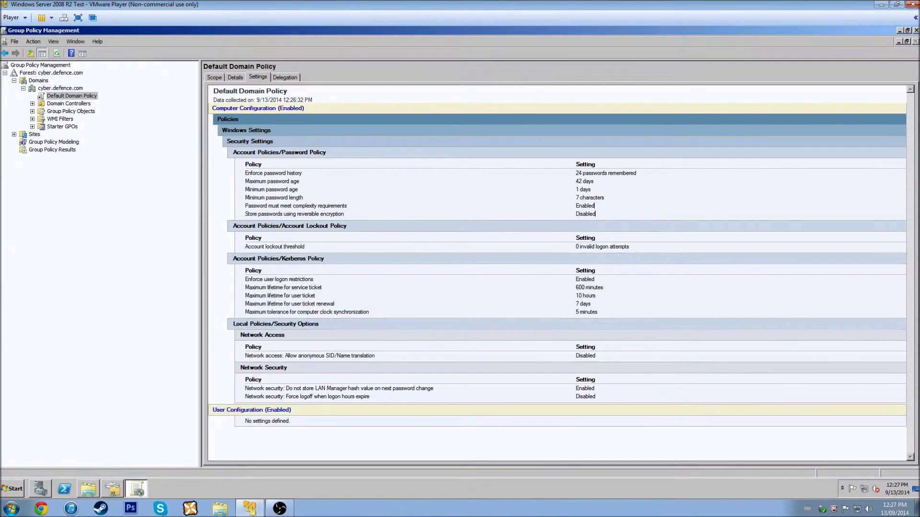
{"action": "right_click", "coordinate": [72, 96]}
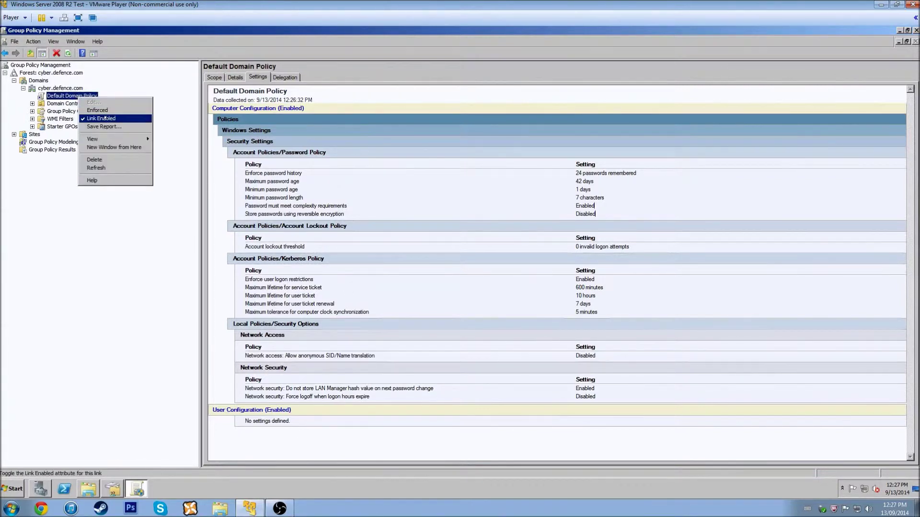
{"action": "left_click", "coordinate": [103, 295]}
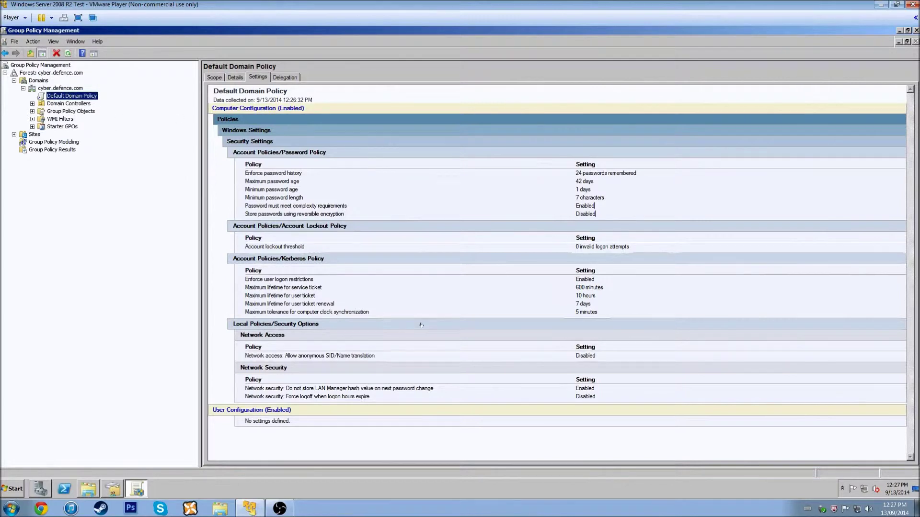
- Create a GPO named Drive Map in the cyber.defence.com domain and link it there
{"action": "left_click", "coordinate": [70, 89]}
{"action": "right_click", "coordinate": [70, 89]}
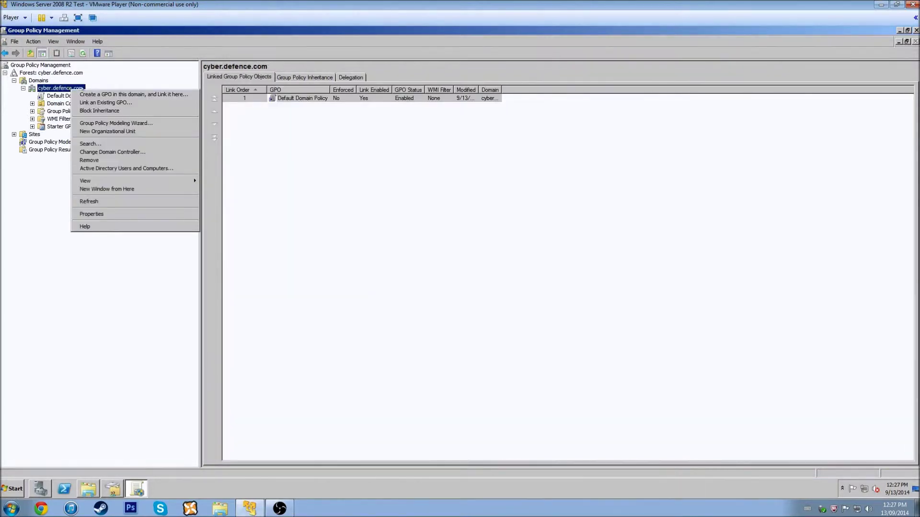
{"action": "left_click", "coordinate": [115, 94]}
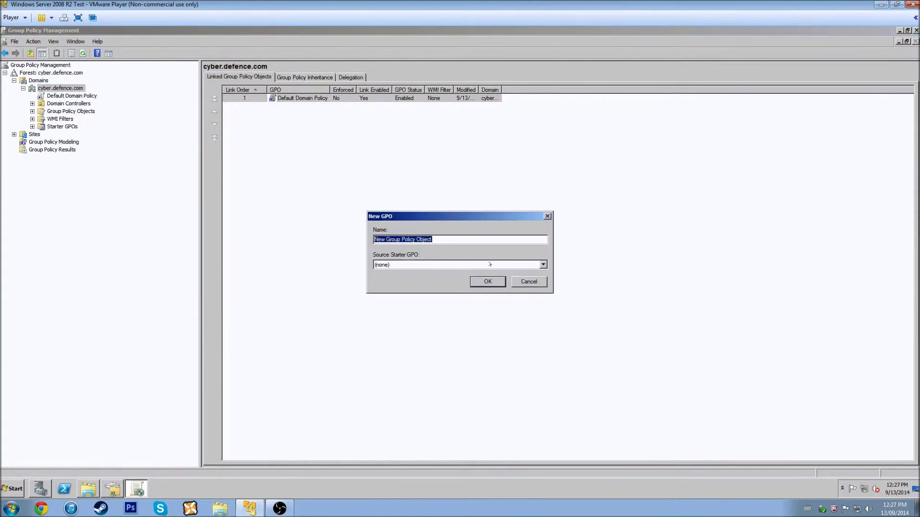
{"action": "type", "text": "Drive Map"}
{"action": "key", "text": "Return"}
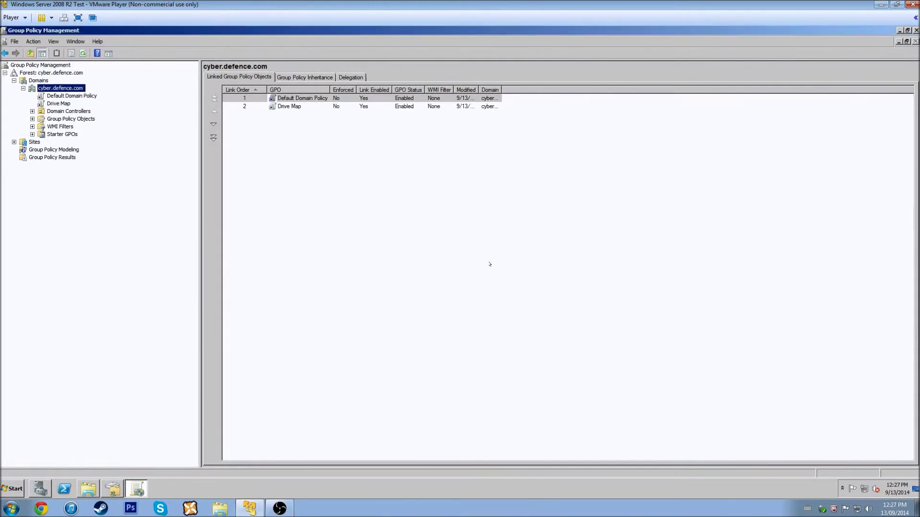
- Open the Drive Map GPO for editing and go to Drive Maps in the user preferences' Windows Settings
{"action": "right_click", "coordinate": [299, 106]}
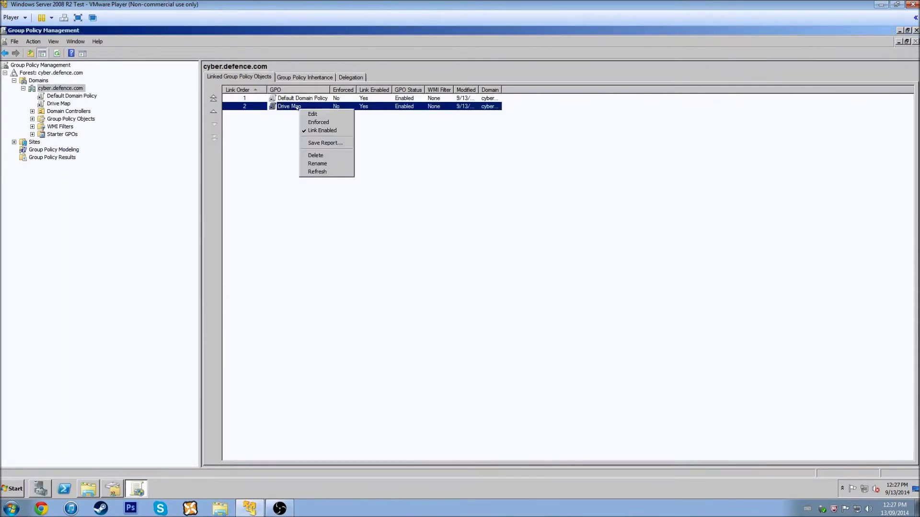
{"action": "left_click", "coordinate": [322, 115]}
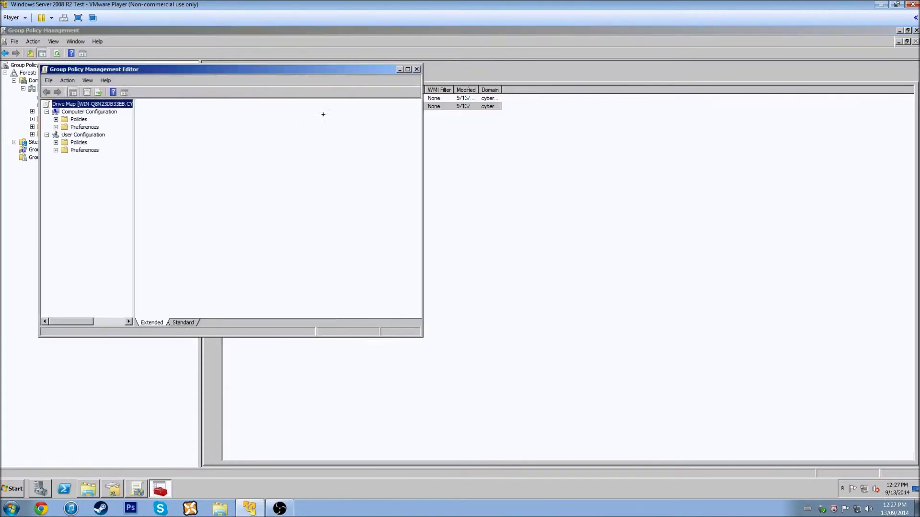
{"action": "left_click", "coordinate": [70, 143]}
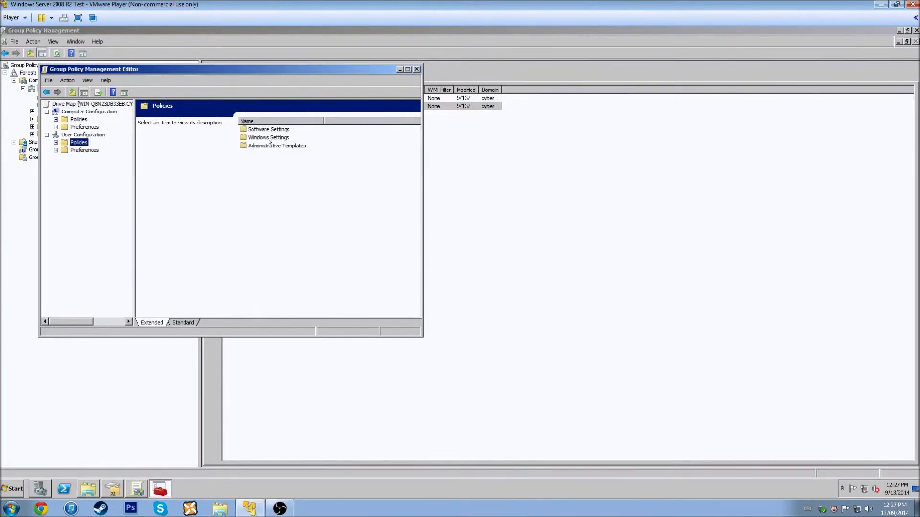
{"action": "left_click", "coordinate": [78, 151]}
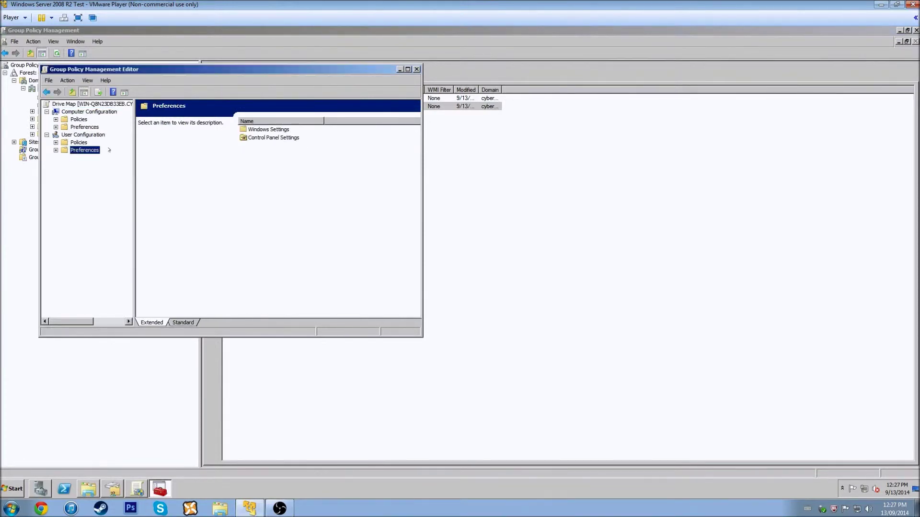
{"action": "double_click", "coordinate": [267, 129]}
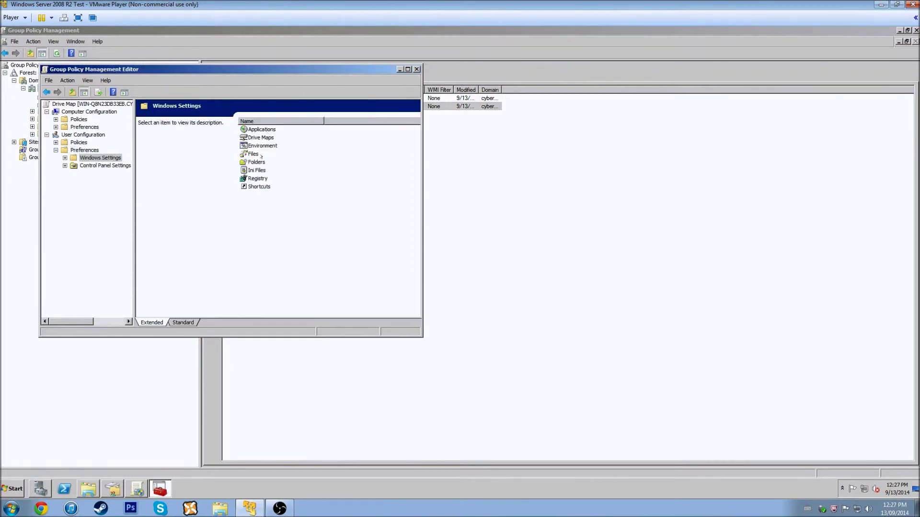
{"action": "double_click", "coordinate": [261, 138]}
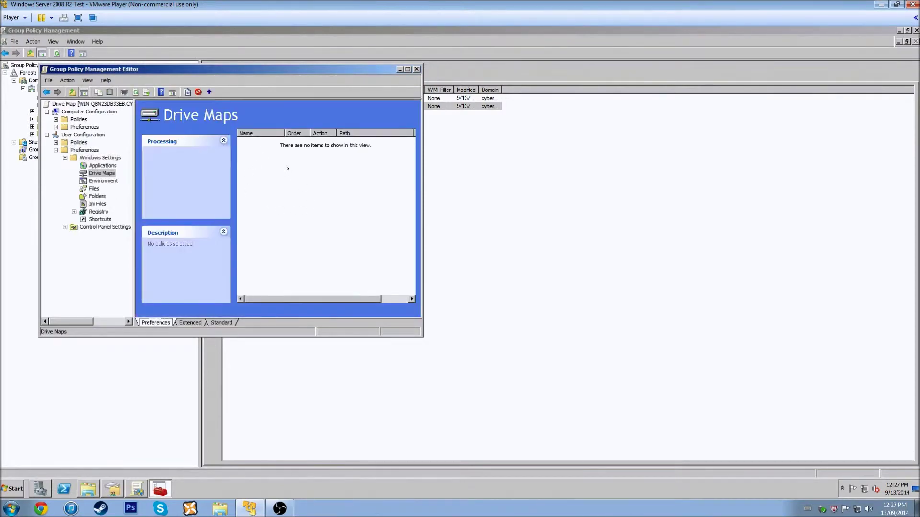
- Start a new mapped drive preference and set its location to \\192.168.1.20\Shared
{"action": "right_click", "coordinate": [288, 169]}
{"action": "mouse_move", "coordinate": [308, 174]}
{"action": "left_click", "coordinate": [364, 174]}
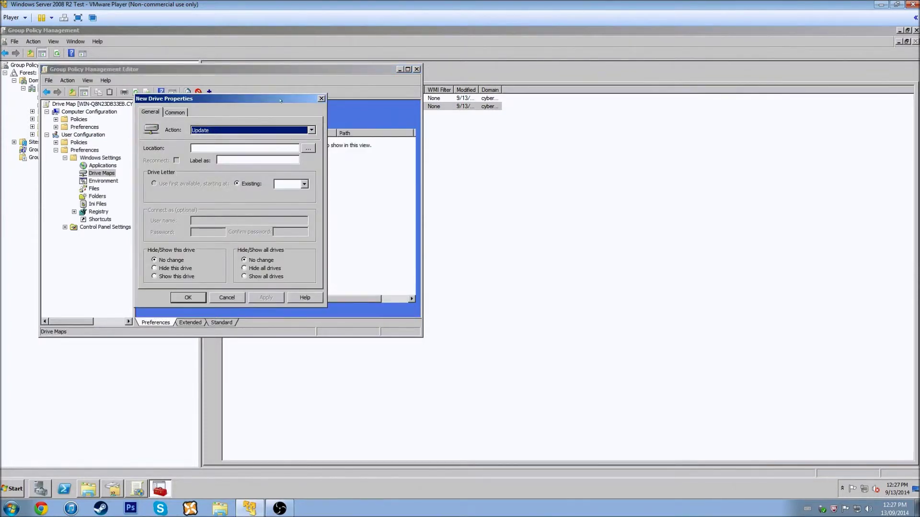
{"action": "left_click", "coordinate": [235, 148]}
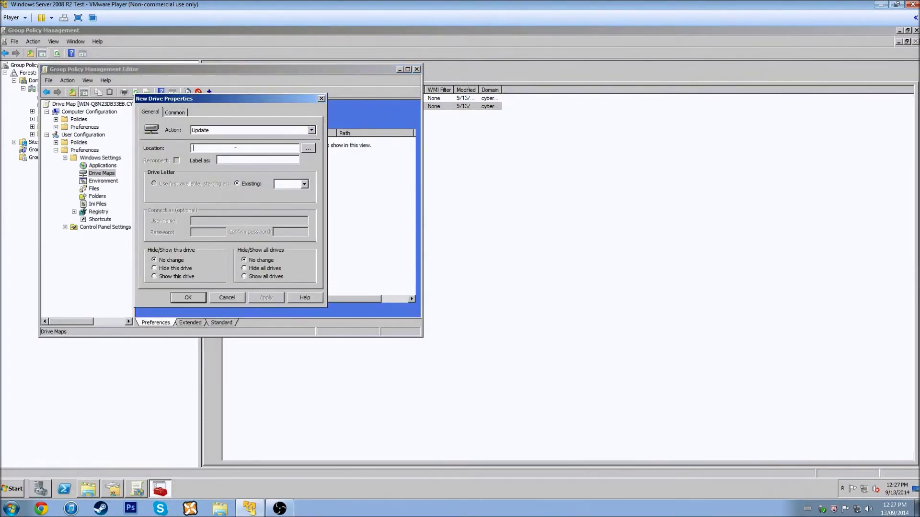
{"action": "type", "text": "\\\\"}
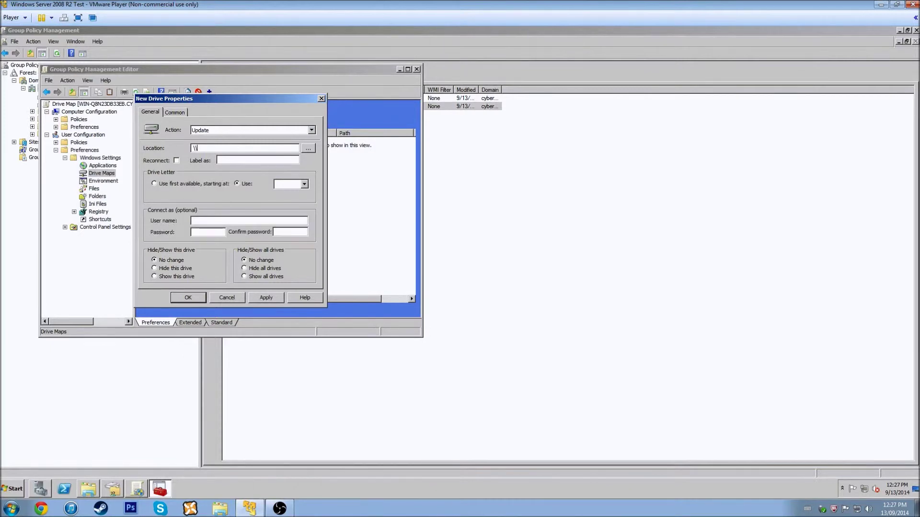
{"action": "type", "text": "\\\\cyber"}
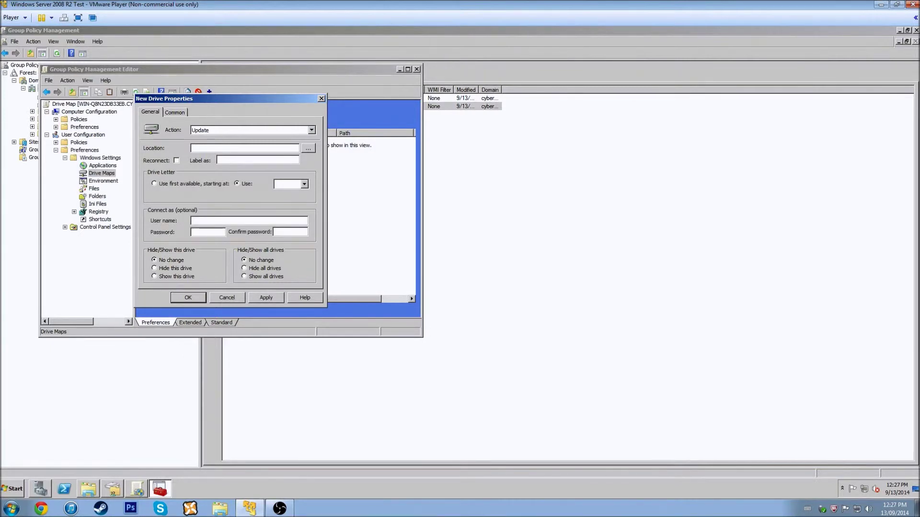
{"action": "type", "text": "\\\\192.168.1.20"}
{"action": "type", "text": "\\Shared"}
- Label the new mapped drive Shared and assign it drive letter S
{"action": "left_click", "coordinate": [250, 160]}
{"action": "type", "text": "Shared"}
{"action": "left_click", "coordinate": [303, 184]}
{"action": "scroll", "coordinate": [289, 250], "scroll_direction": "down", "scroll_amount": 5}
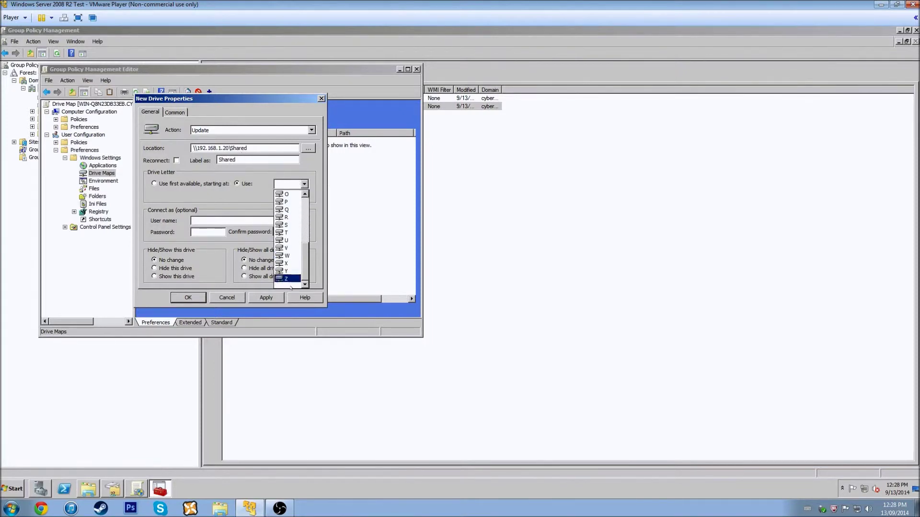
{"action": "left_click", "coordinate": [288, 224]}
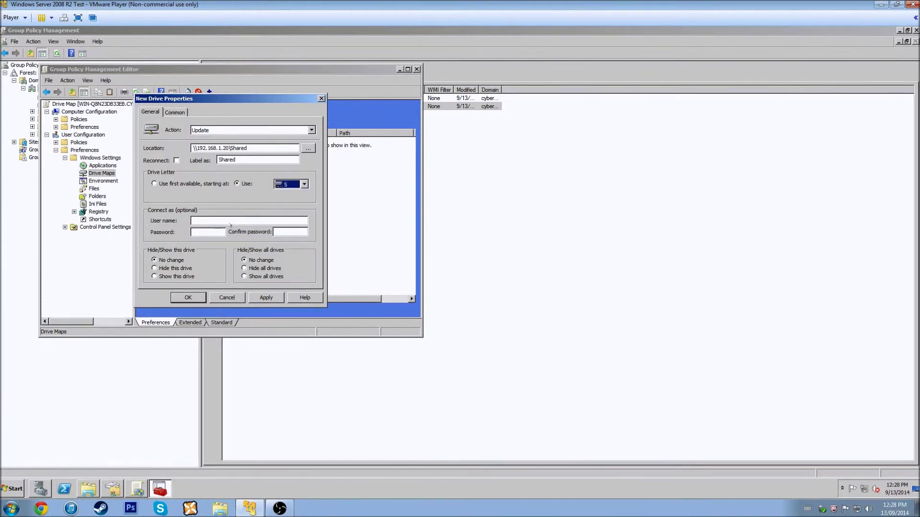
- Review the new drive's common options without enabling any, and save the S: drive mapping
{"action": "left_click", "coordinate": [192, 221]}
{"action": "left_click", "coordinate": [175, 113]}
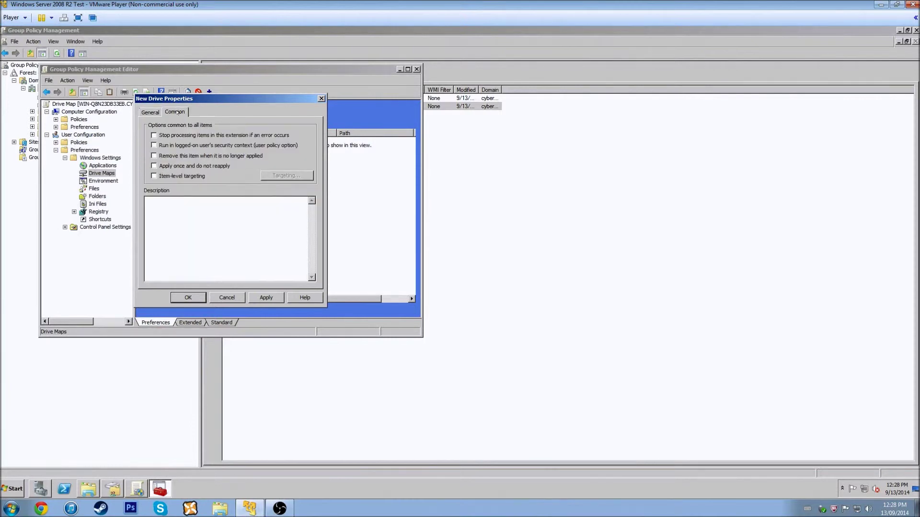
{"action": "left_click", "coordinate": [159, 111]}
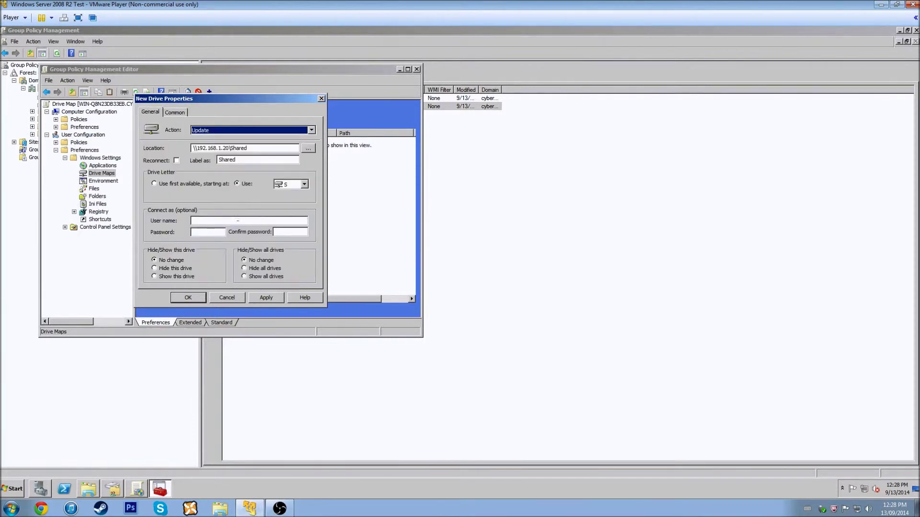
{"action": "left_click_drag", "start_coordinate": [248, 148], "coordinate": [192, 148]}
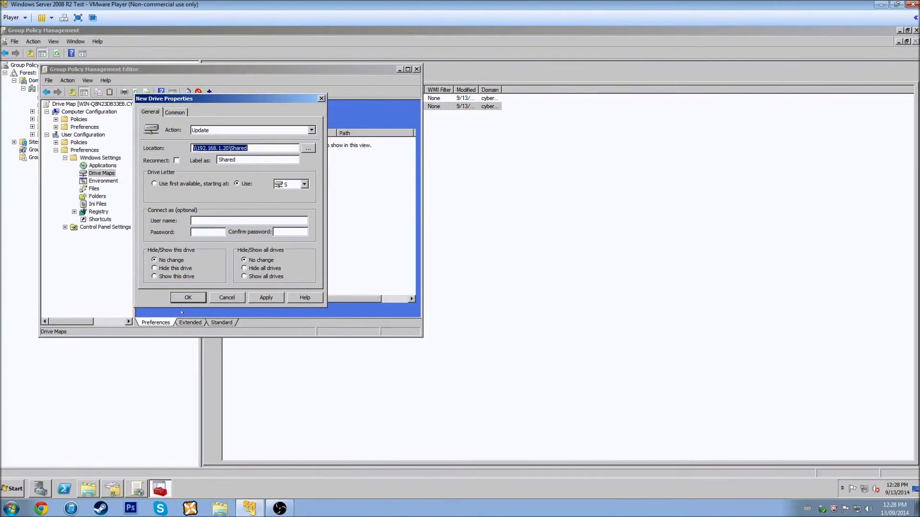
{"action": "left_click", "coordinate": [207, 219]}
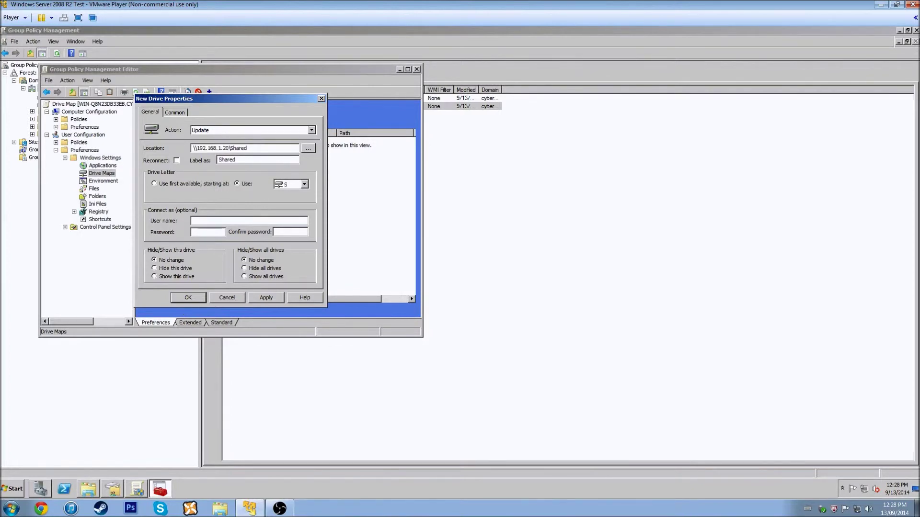
{"action": "left_click", "coordinate": [187, 295]}
{"action": "left_click", "coordinate": [257, 139]}
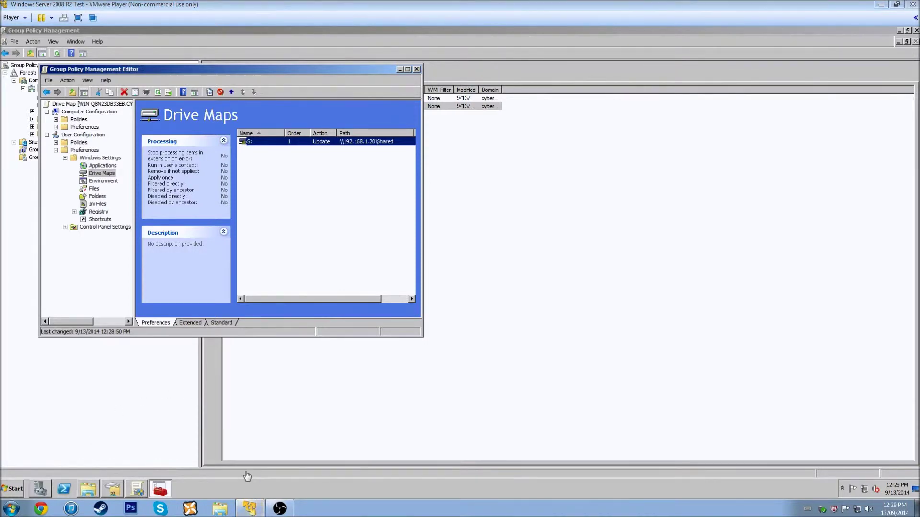
- Switch to VMware Player, start the Windows 7 Test virtual machine, and open Computer to check for the mapped drive
{"action": "left_click", "coordinate": [249, 507]}
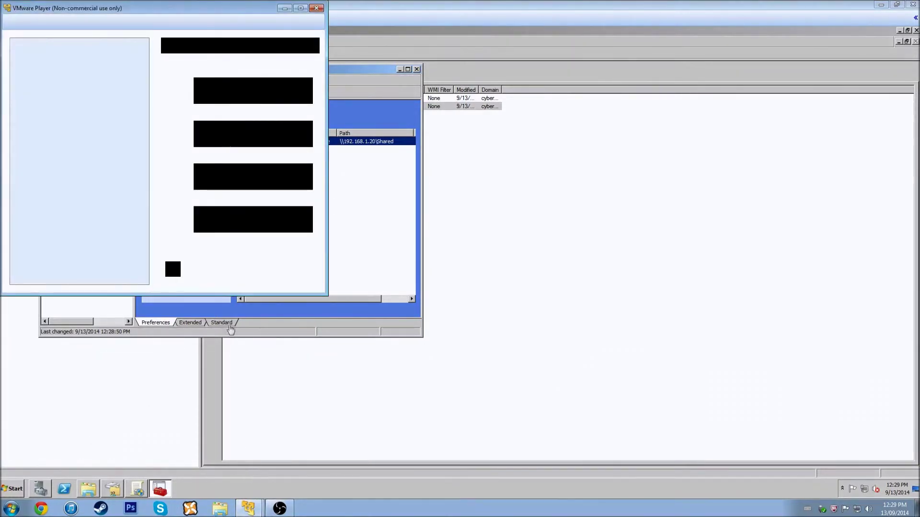
{"action": "left_click", "coordinate": [82, 66]}
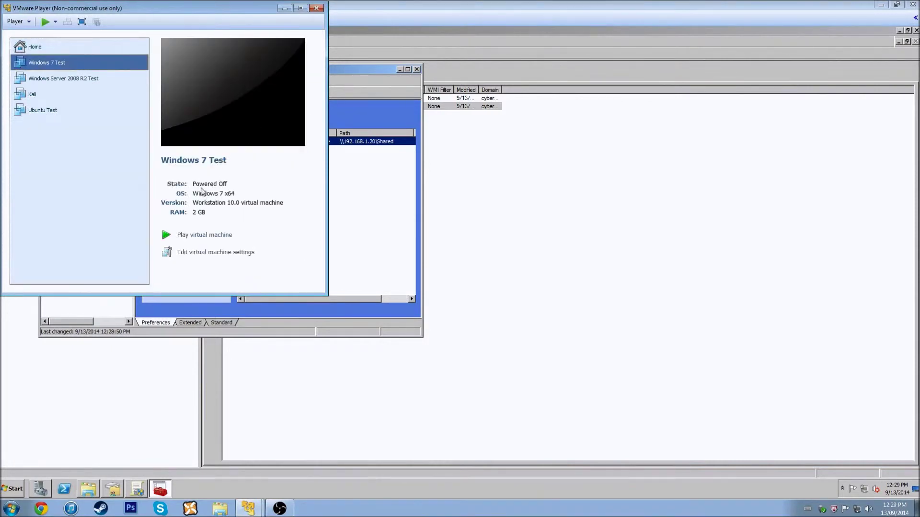
{"action": "left_click", "coordinate": [219, 236]}
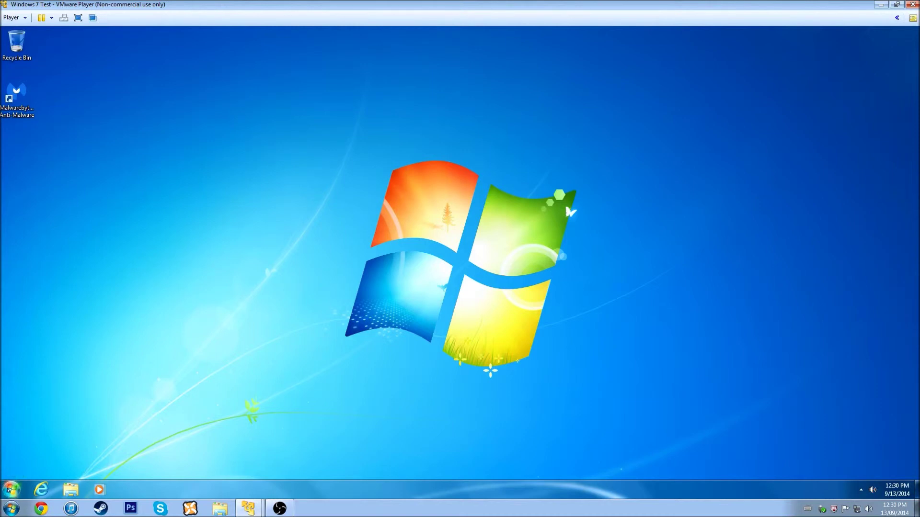
{"action": "left_click", "coordinate": [10, 489]}
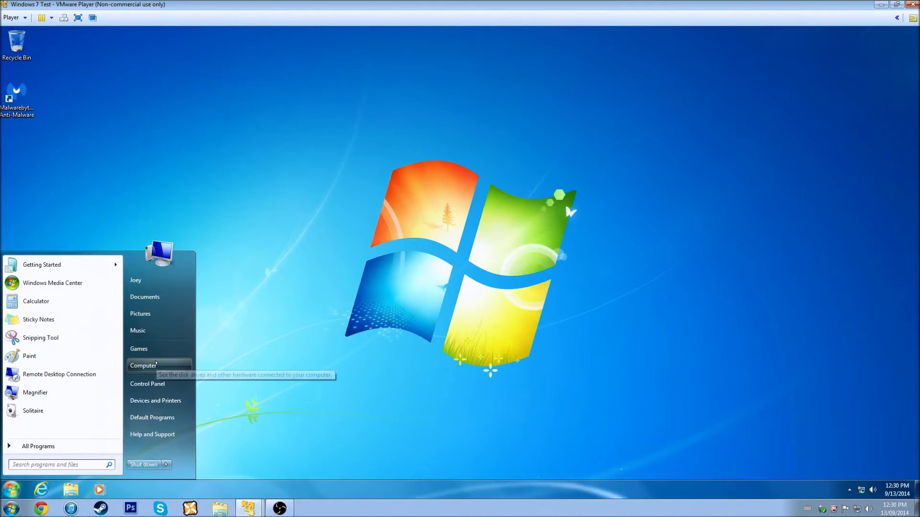
{"action": "left_click", "coordinate": [155, 364]}
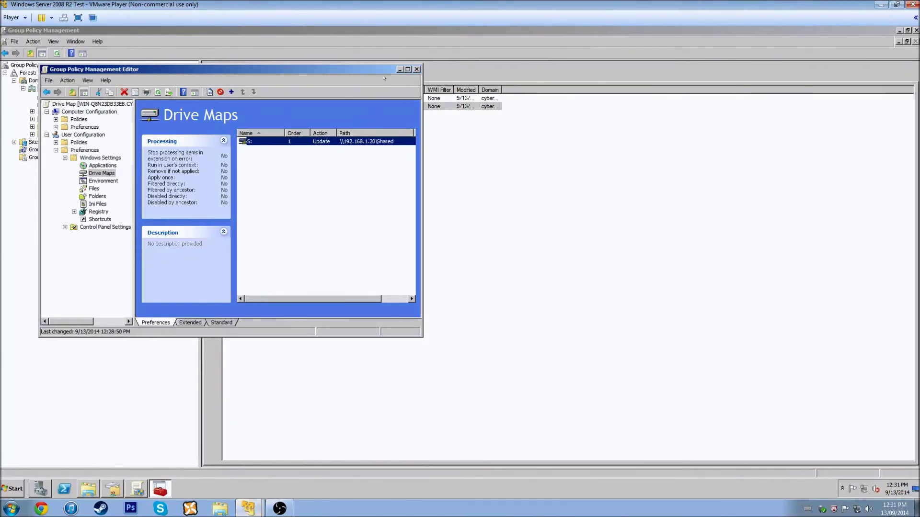
- Close the Drive Map policy editor on the Windows Server 2008 R2 machine and review the Drive Map GPO's settings report
{"action": "left_click", "coordinate": [416, 69]}
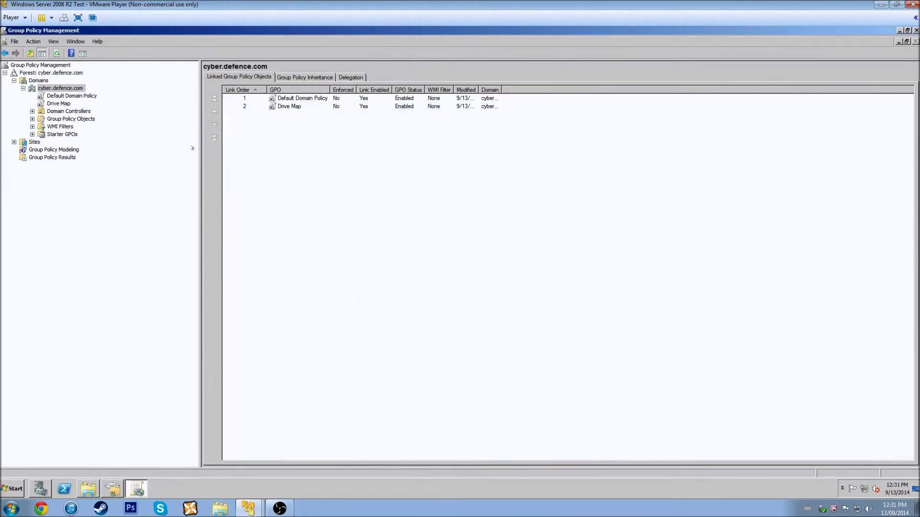
{"action": "left_click", "coordinate": [315, 108]}
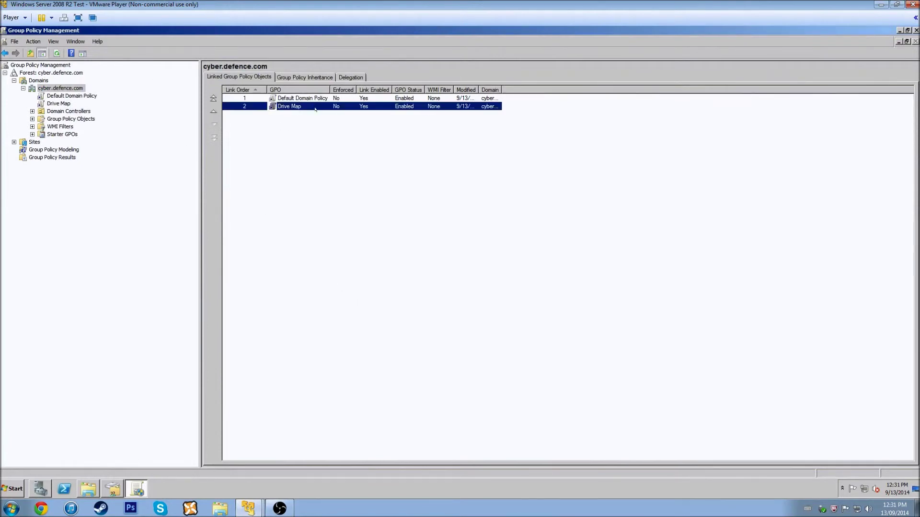
{"action": "left_click", "coordinate": [295, 106]}
{"action": "right_click", "coordinate": [295, 107]}
{"action": "key", "text": "m"}
{"action": "left_click", "coordinate": [61, 103]}
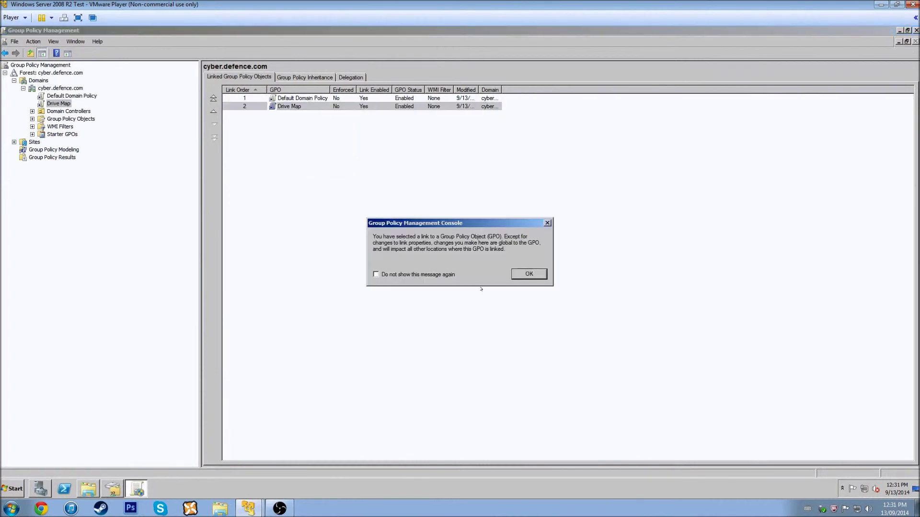
{"action": "left_click", "coordinate": [529, 276]}
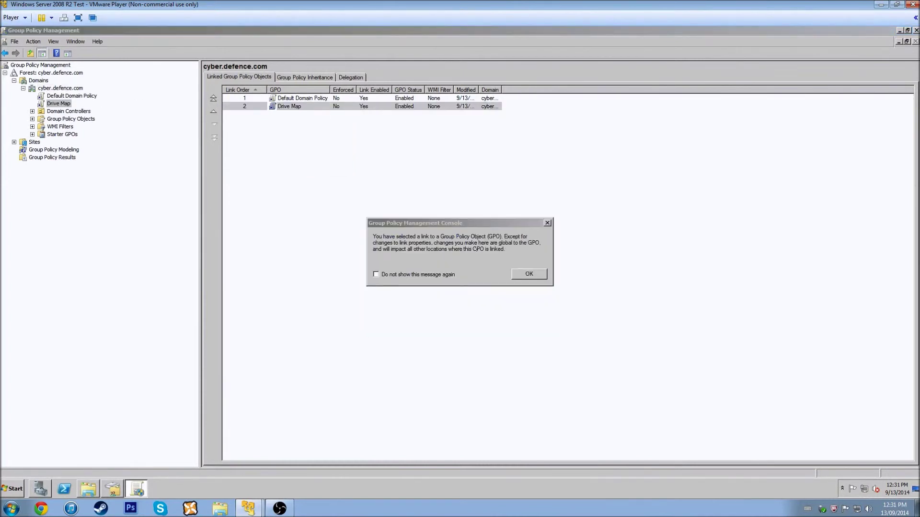
{"action": "key", "text": "Return"}
{"action": "left_click", "coordinate": [58, 103]}
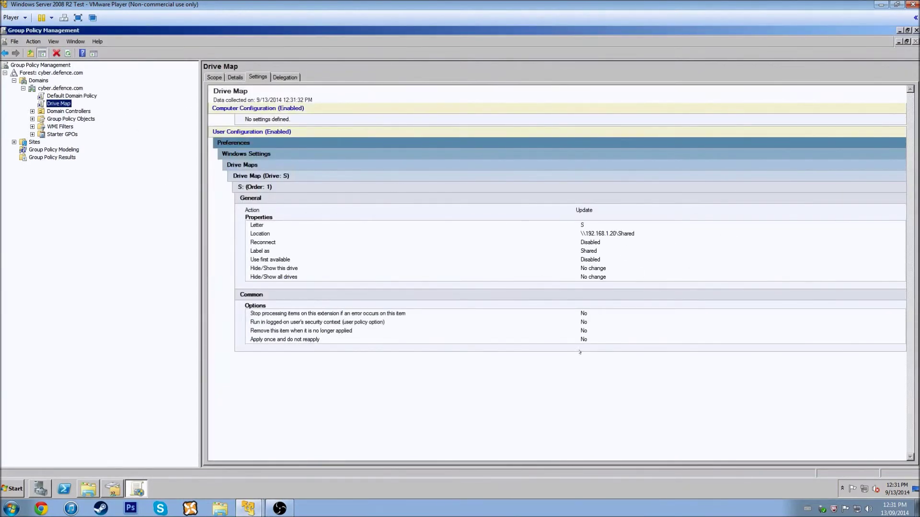
- Add the domain user to the Drive Map GPO's delegation list with Read permission
{"action": "left_click", "coordinate": [286, 77]}
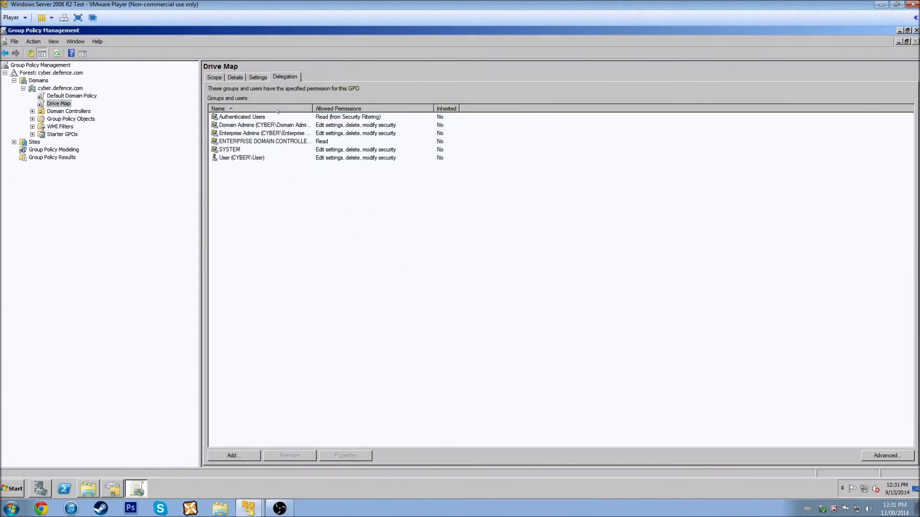
{"action": "left_click", "coordinate": [243, 455]}
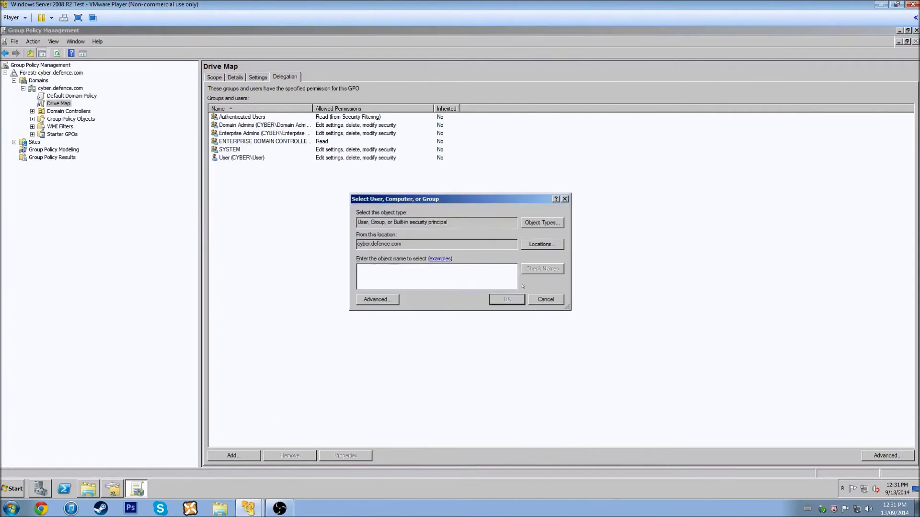
{"action": "type", "text": "joey"}
{"action": "left_click", "coordinate": [541, 270]}
{"action": "left_click", "coordinate": [507, 299]}
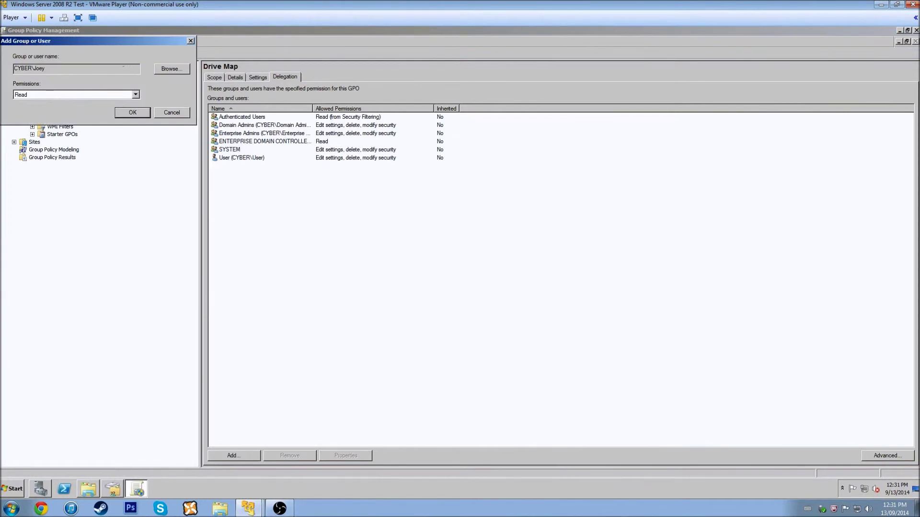
{"action": "left_click", "coordinate": [133, 96]}
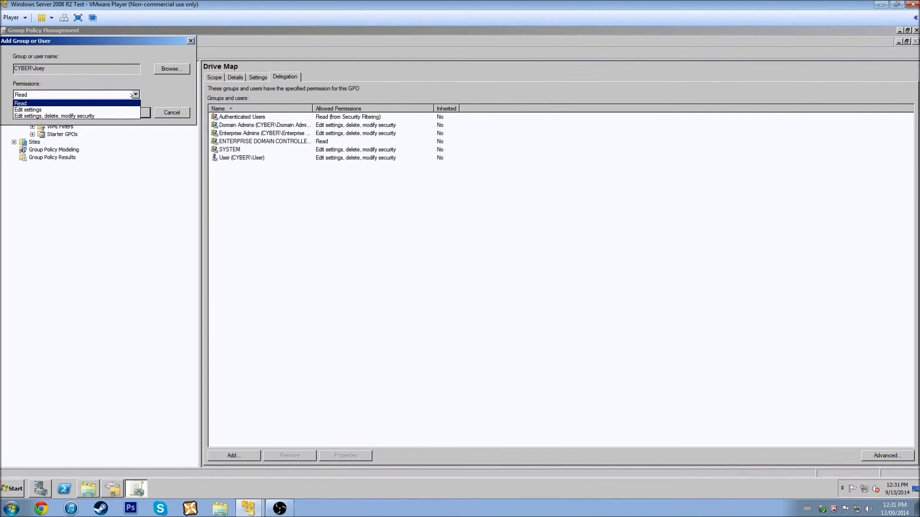
{"action": "left_click", "coordinate": [148, 89]}
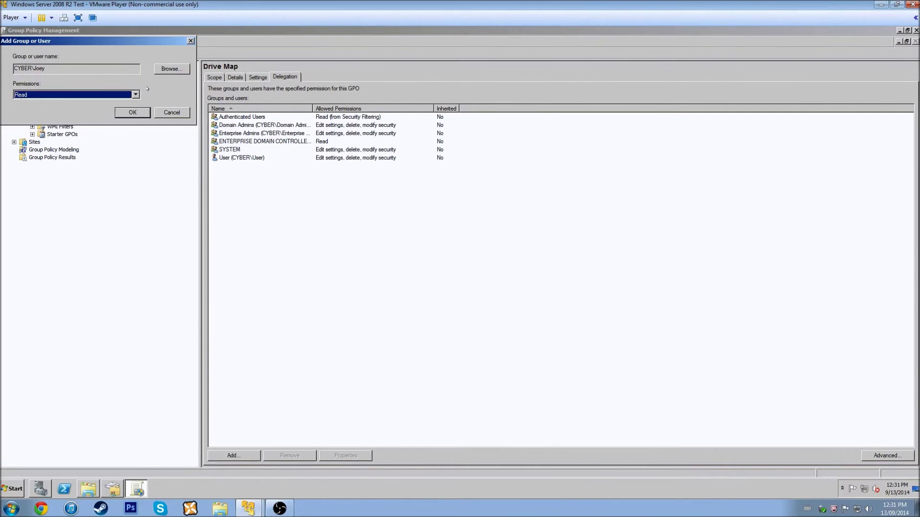
{"action": "left_click", "coordinate": [125, 112]}
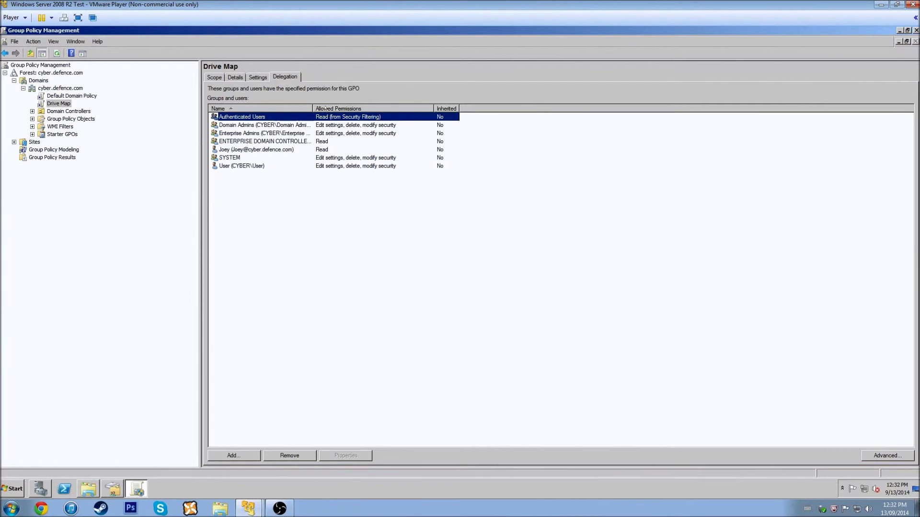
{"action": "right_click", "coordinate": [240, 118]}
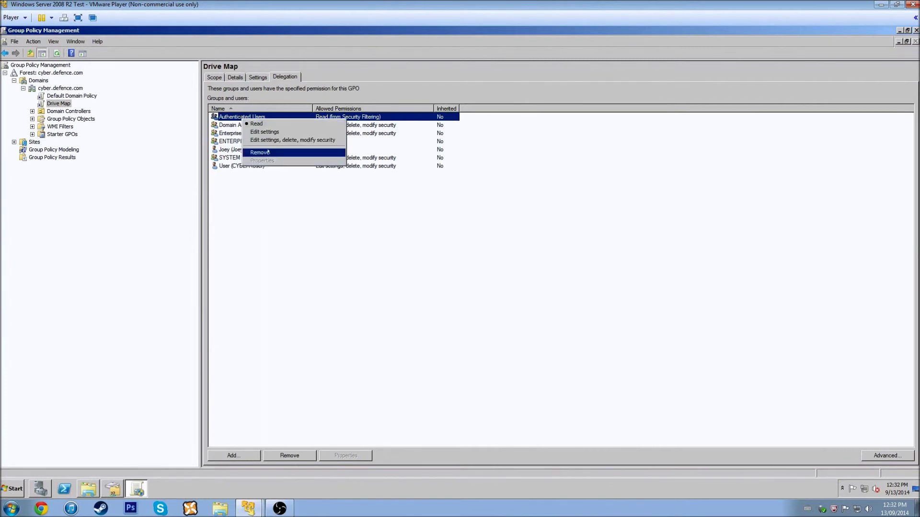
{"action": "left_click", "coordinate": [327, 320]}
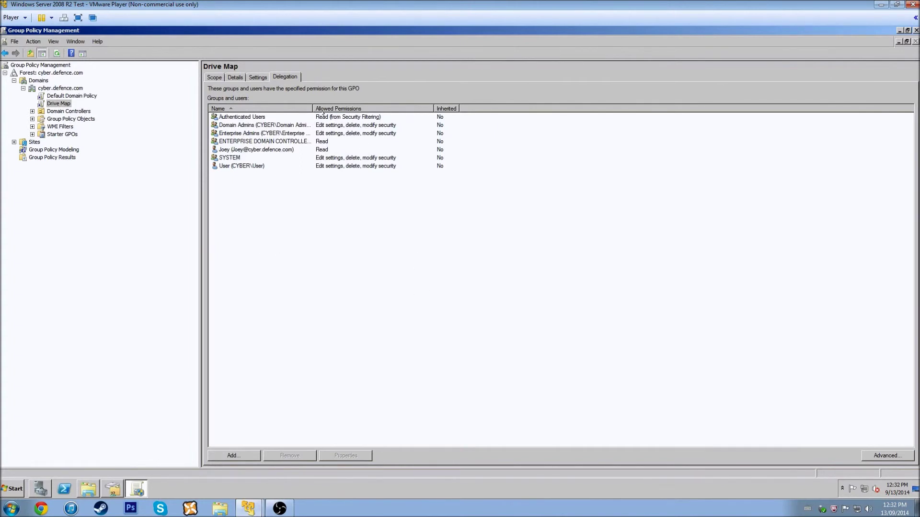
{"action": "left_click", "coordinate": [323, 116]}
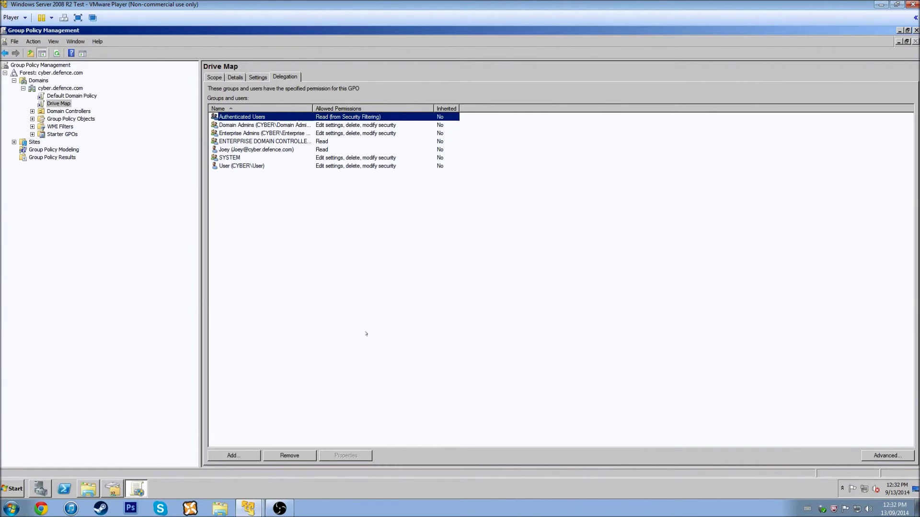
- Switch to the Windows 7 Test virtual machine, close the Computer window, and log the domain user off
{"action": "left_click", "coordinate": [309, 478]}
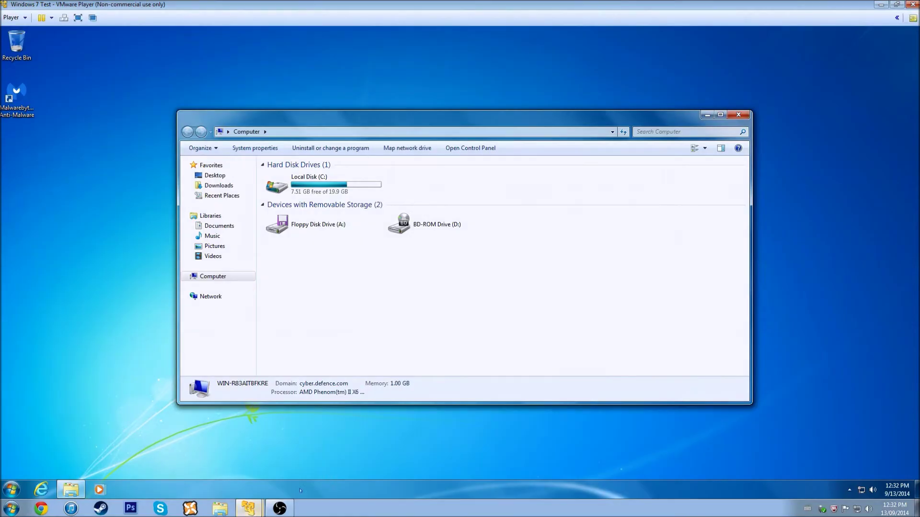
{"action": "left_click", "coordinate": [738, 114]}
{"action": "left_click", "coordinate": [12, 489]}
{"action": "mouse_move", "coordinate": [165, 464]}
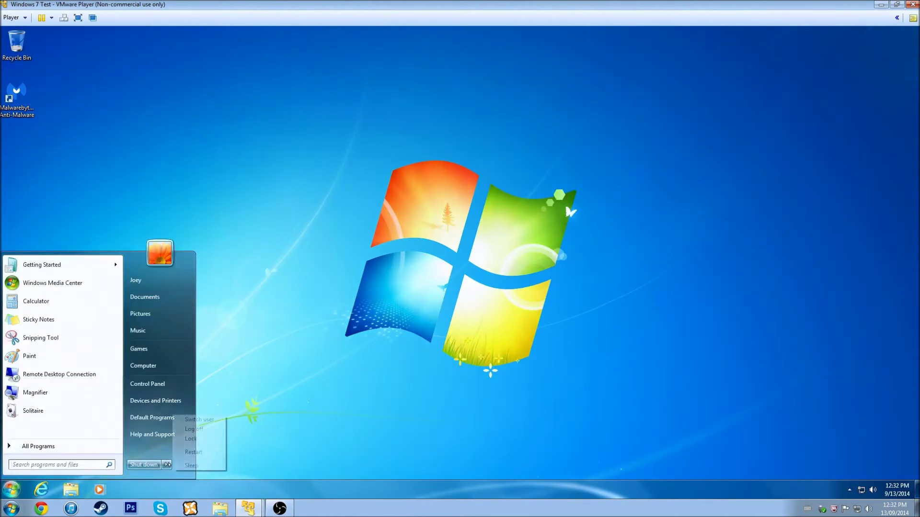
{"action": "left_click", "coordinate": [192, 429]}
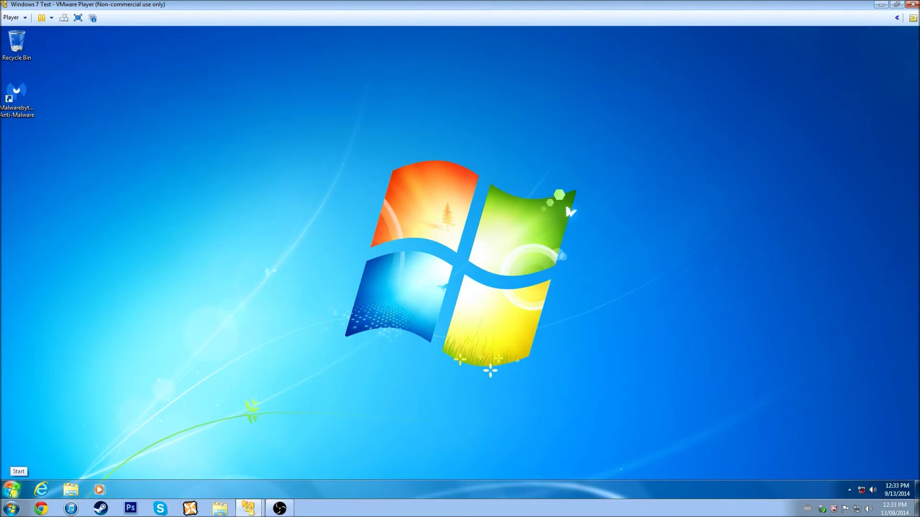
- Open the mapped Shared (S:) network drive from Computer on the Windows 7 client
{"action": "left_click", "coordinate": [10, 492]}
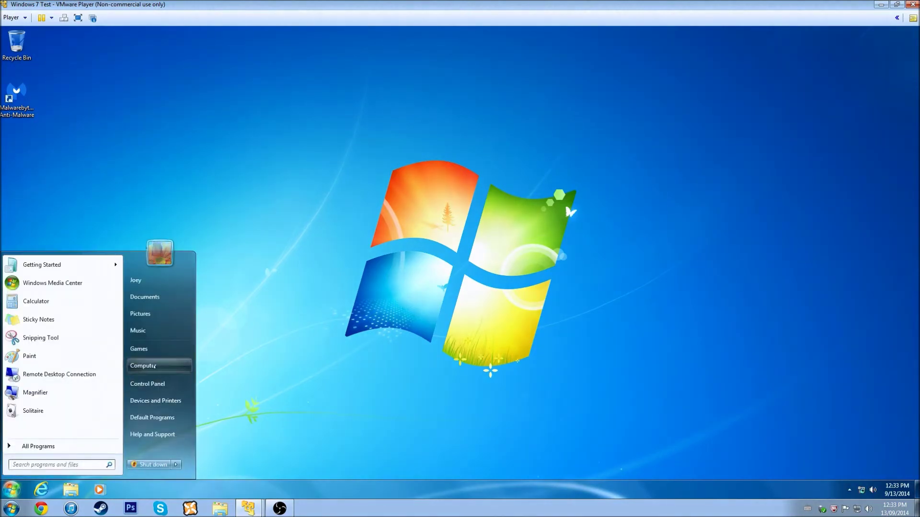
{"action": "left_click", "coordinate": [154, 366]}
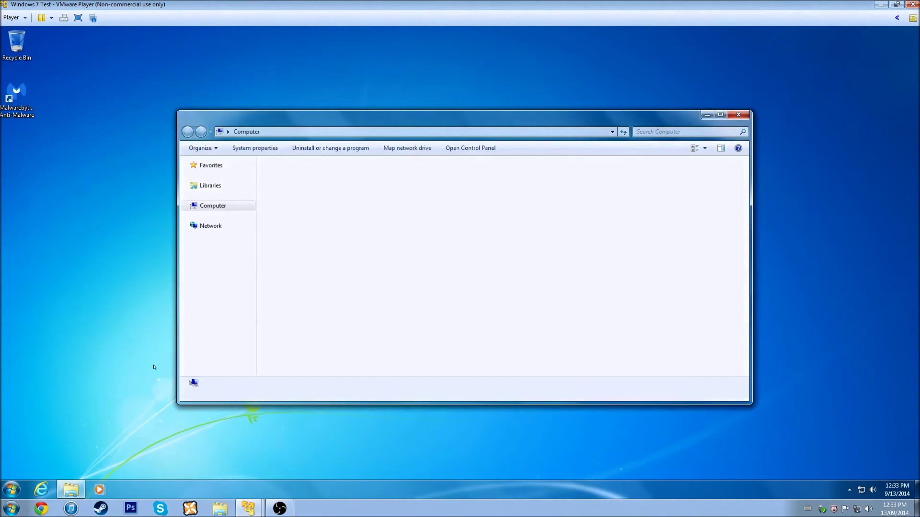
{"action": "left_click", "coordinate": [302, 277]}
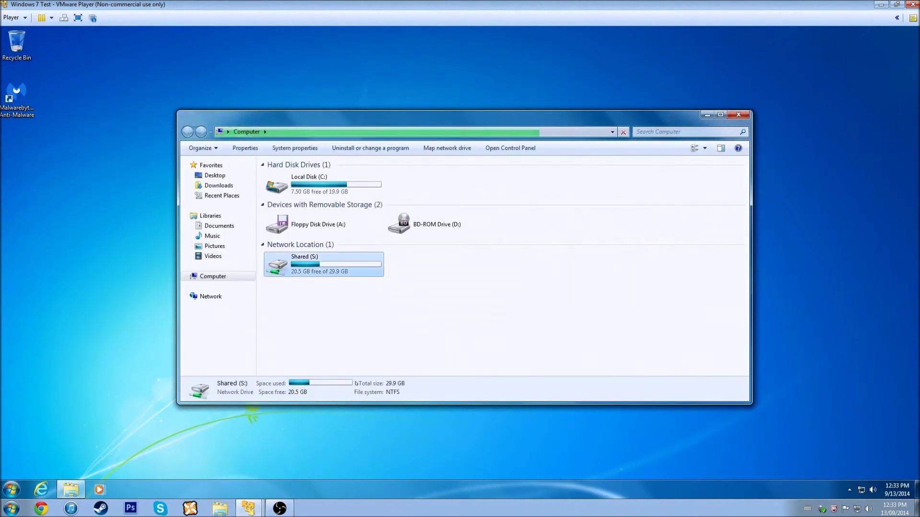
{"action": "double_click", "coordinate": [307, 258]}
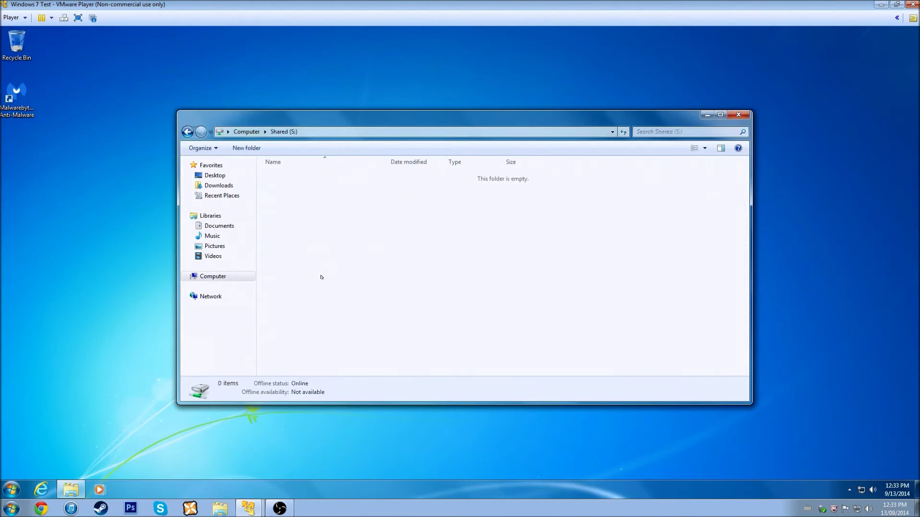
- Try to create a new text document in the mapped Shared (S:) drive on the Windows 7 client, then cancel
{"action": "right_click", "coordinate": [336, 202]}
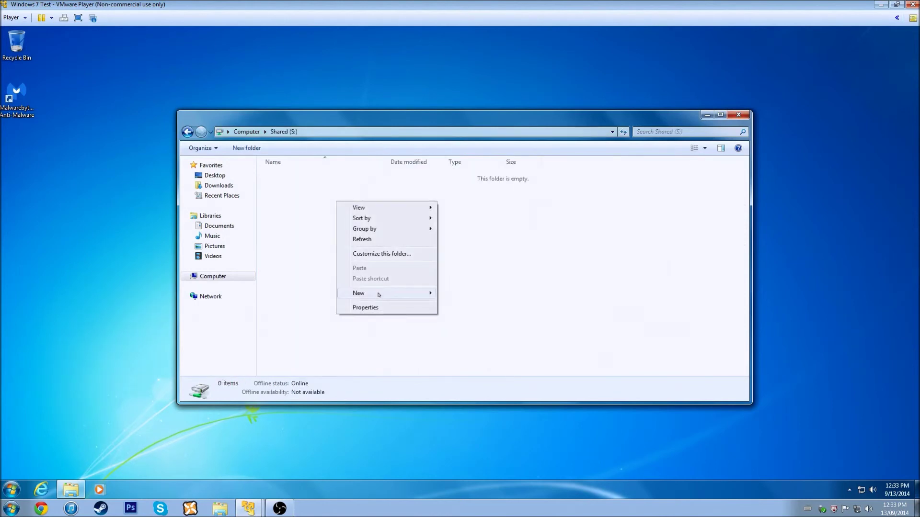
{"action": "mouse_move", "coordinate": [379, 294]}
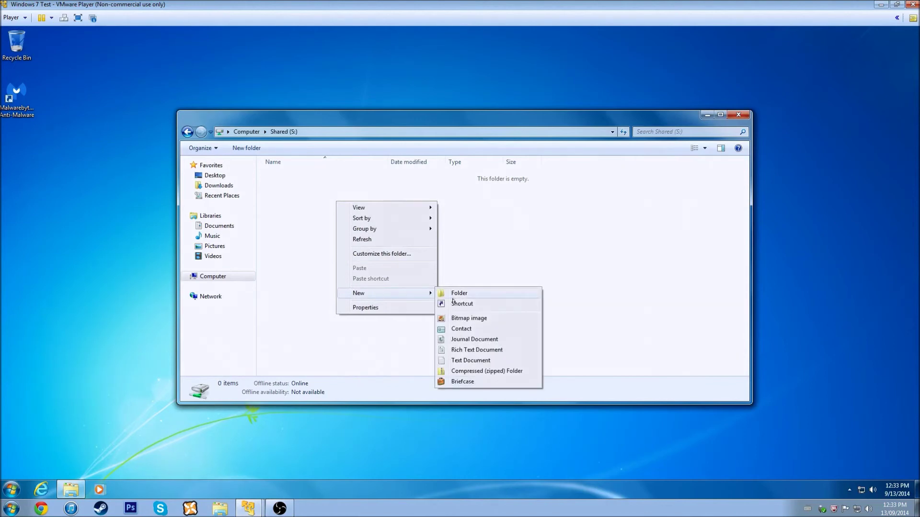
{"action": "left_click", "coordinate": [471, 361]}
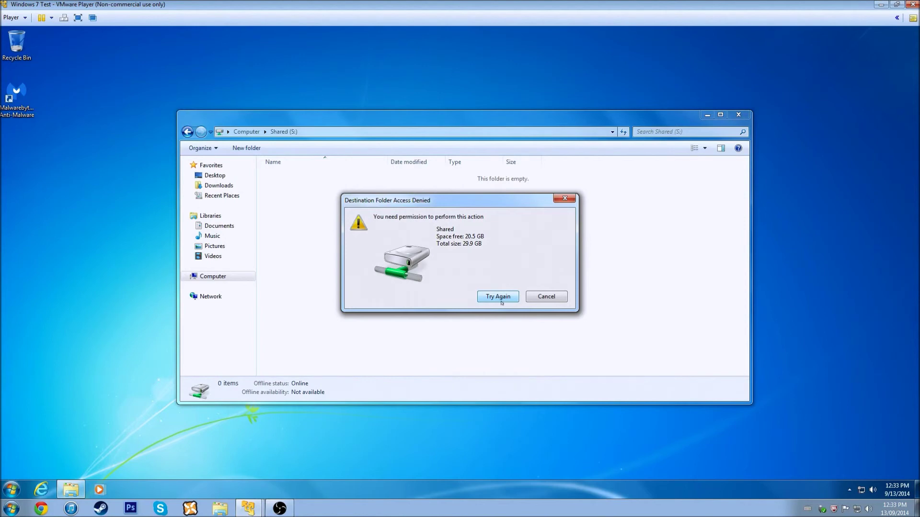
{"action": "left_click", "coordinate": [542, 298]}
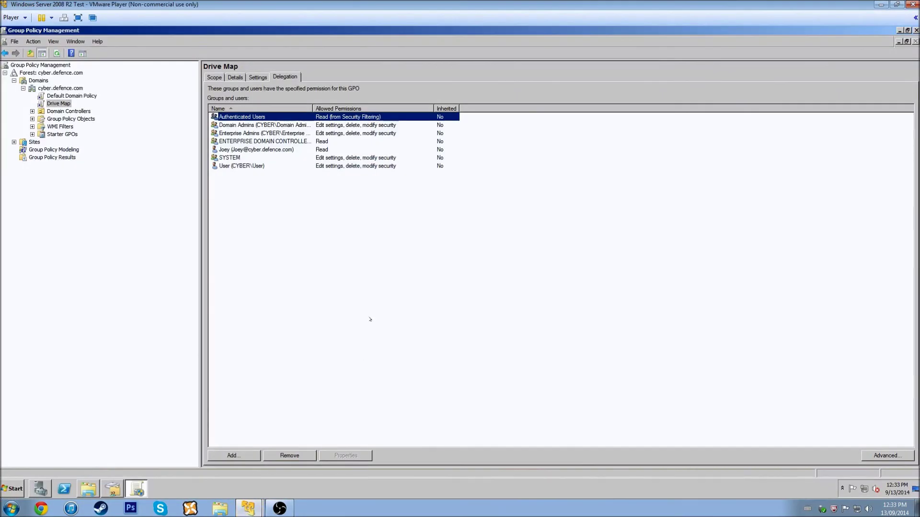
- On the Windows Server 2008 R2 machine, create a text document in C:\Shared named with the domain user's first name
{"action": "left_click", "coordinate": [88, 488]}
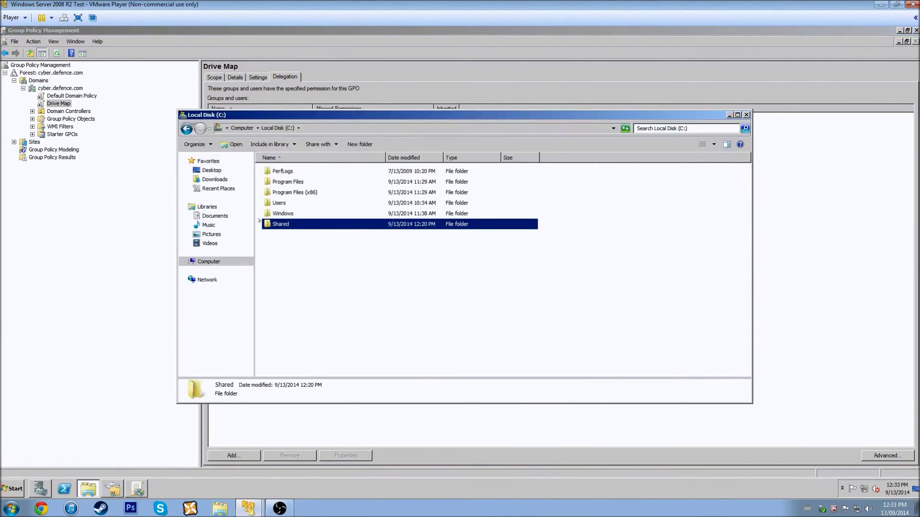
{"action": "double_click", "coordinate": [285, 222]}
{"action": "right_click", "coordinate": [286, 223]}
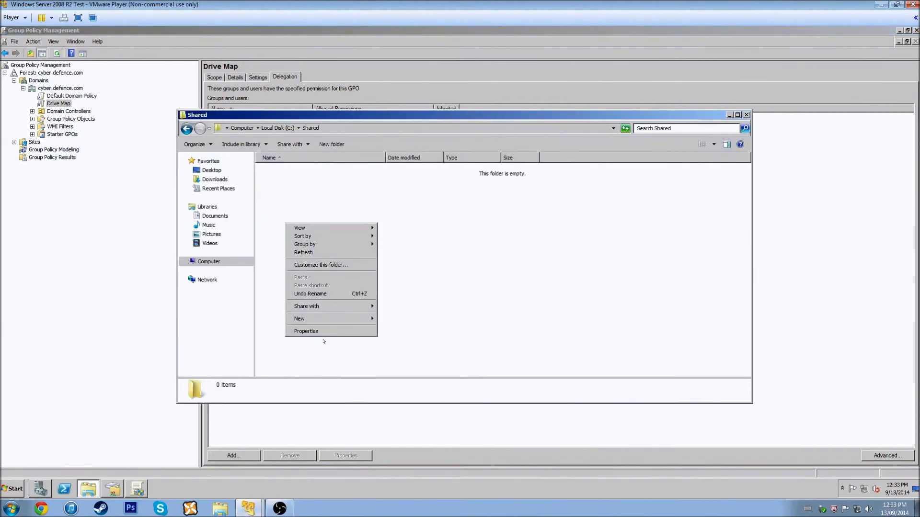
{"action": "mouse_move", "coordinate": [342, 317]}
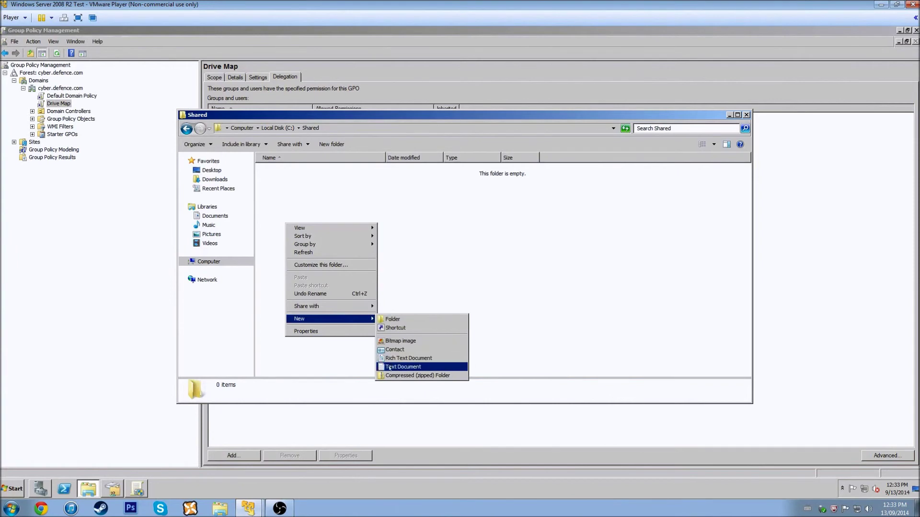
{"action": "left_click", "coordinate": [408, 368]}
{"action": "type", "text": "Joeu"}
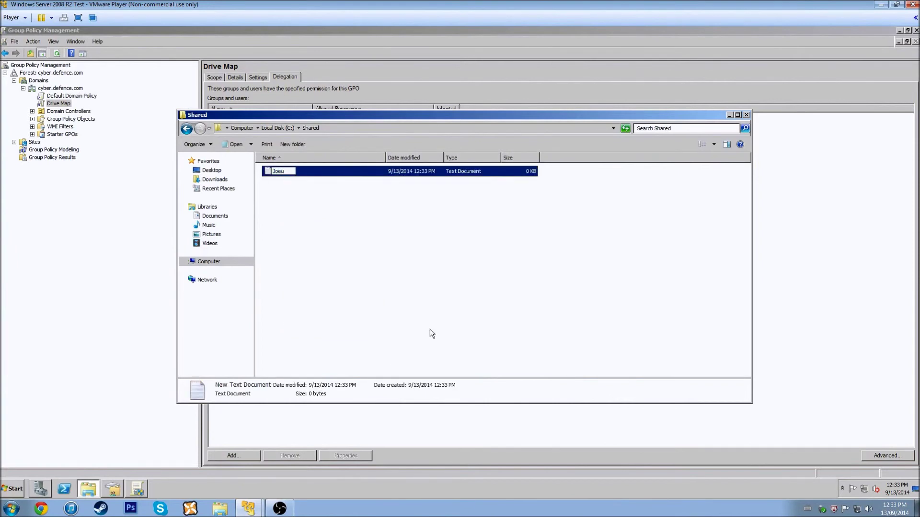
{"action": "key", "text": "BackSpace"}
{"action": "type", "text": "y"}
{"action": "key", "text": "Return"}
- Write a greeting to the domain user ending in "how is it going?" in the new text document, save it, and close it
{"action": "key", "text": "Return"}
{"action": "type", "text": "Hey"}
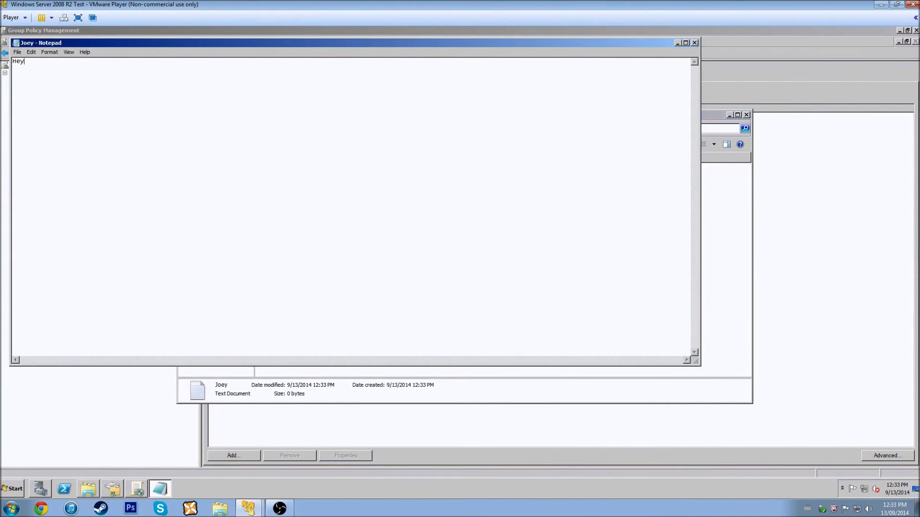
{"action": "type", "text": " Joey, how is it going?"}
{"action": "key", "text": "ctrl+s"}
{"action": "key", "text": "alt+F4"}
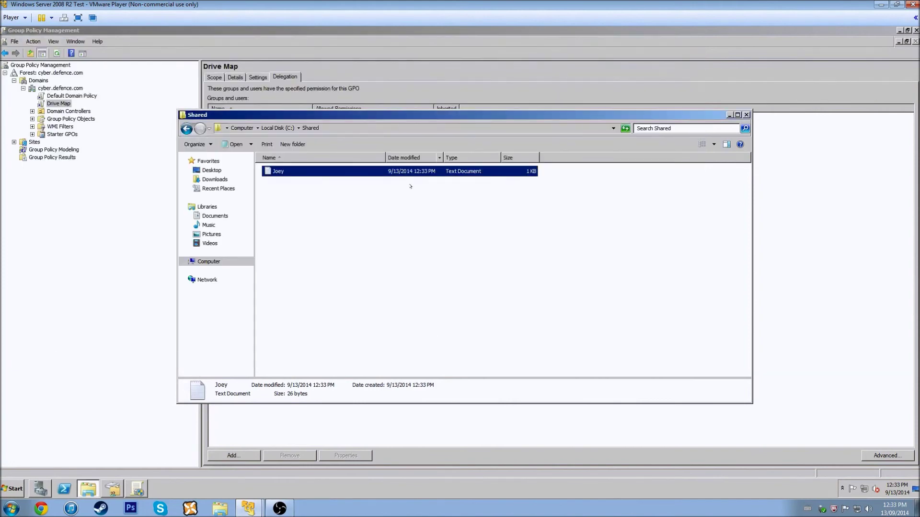
- Switch to the Windows 7 Test virtual machine and open the text document from the Shared (S:) drive
{"action": "left_click", "coordinate": [249, 508]}
{"action": "left_click", "coordinate": [295, 175]}
{"action": "double_click", "coordinate": [295, 176]}
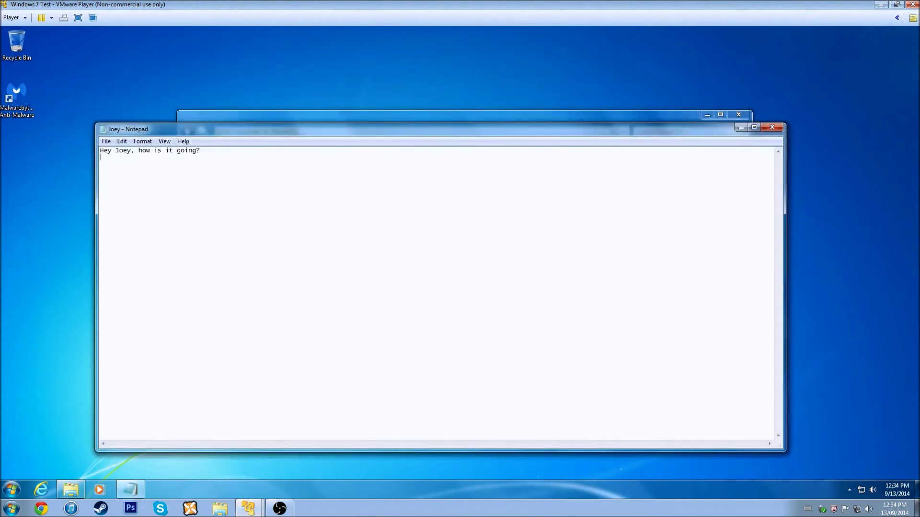
- Try to add the line "Not bad" and save over the original file on S:, then close the document without saving
{"action": "type", "text": "Not bad"}
{"action": "key", "text": "ctrl+s"}
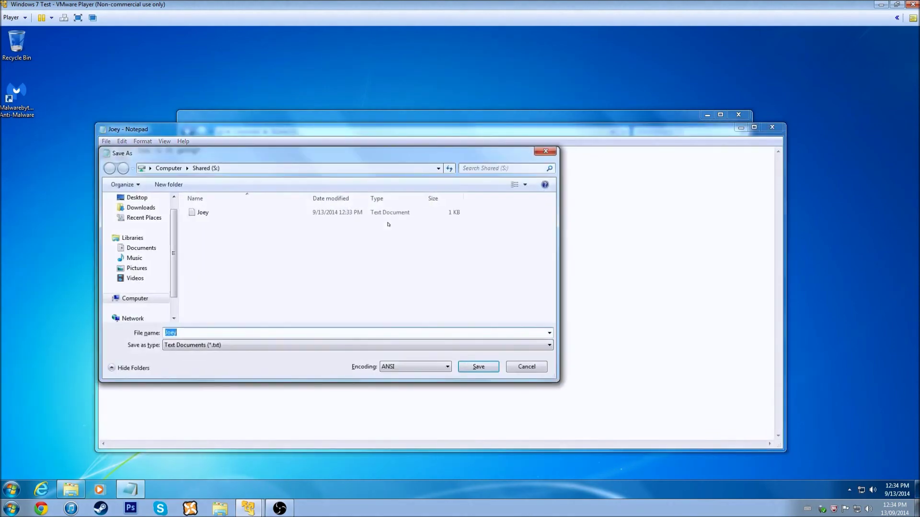
{"action": "key", "text": "Return"}
{"action": "key", "text": "Left"}
{"action": "key", "text": "Return"}
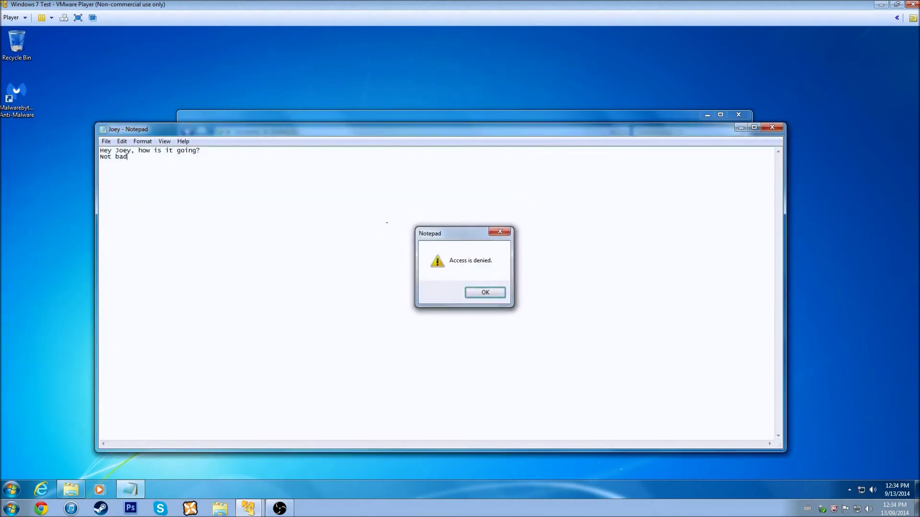
{"action": "key", "text": "Return"}
{"action": "left_click", "coordinate": [772, 127]}
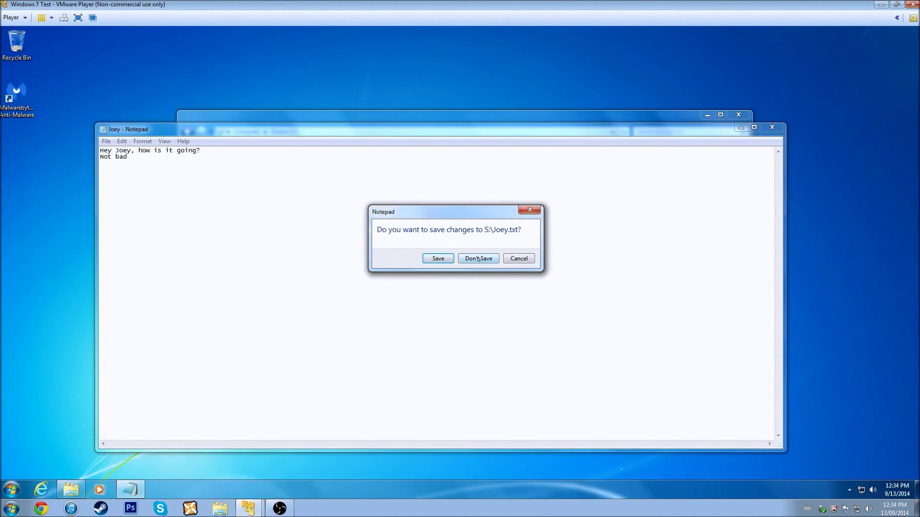
{"action": "left_click", "coordinate": [478, 258]}
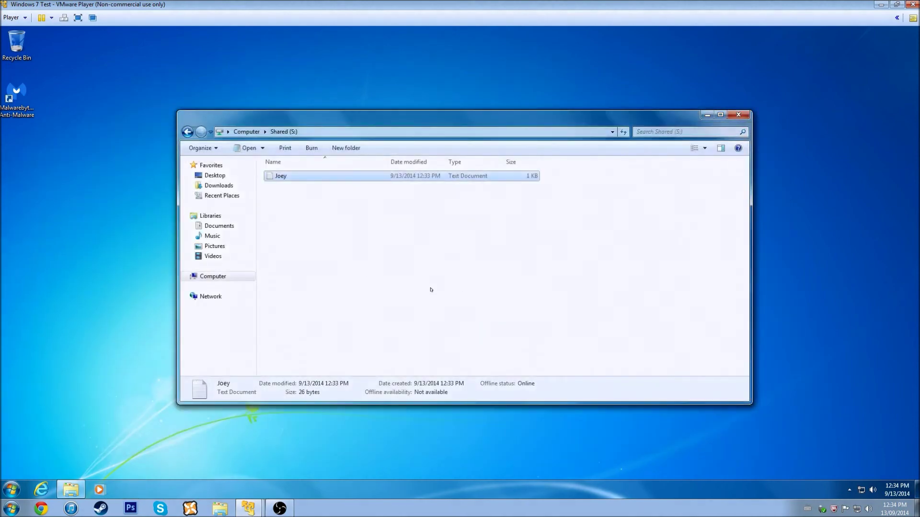